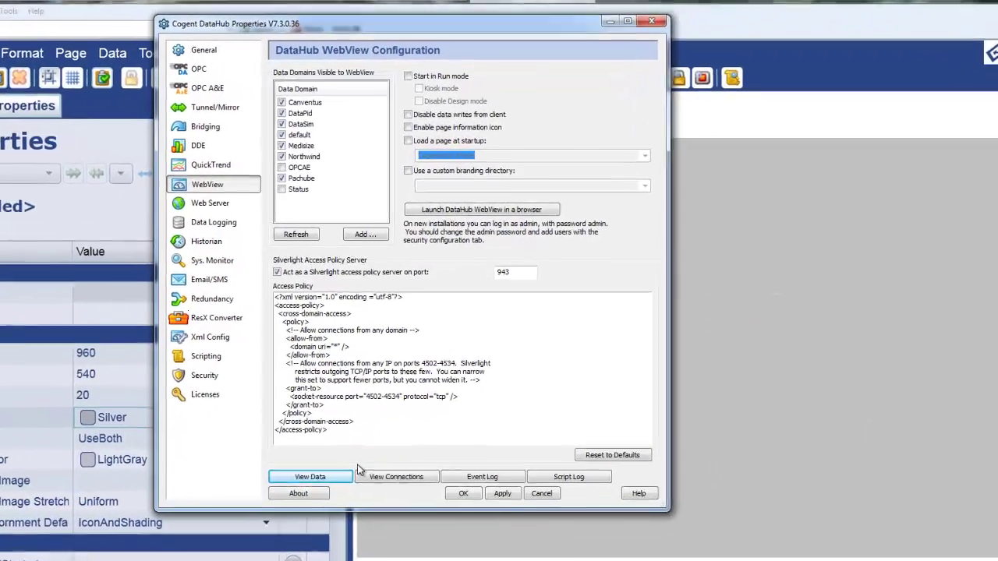
Open the data browser and expand the Canventus domain with its WTa1, WTa2 and WTa3 branches
left_click(311, 476)
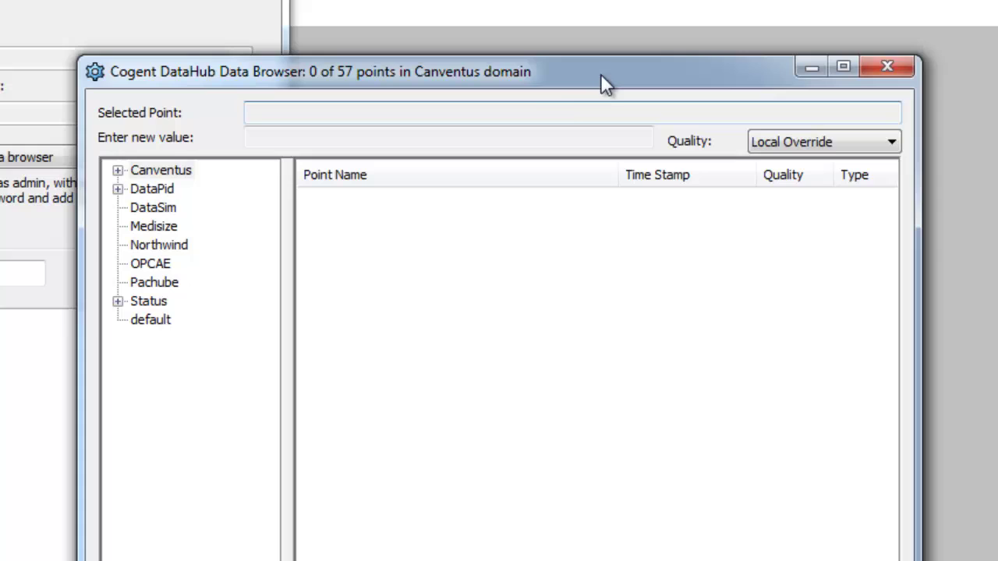
left_click(118, 170)
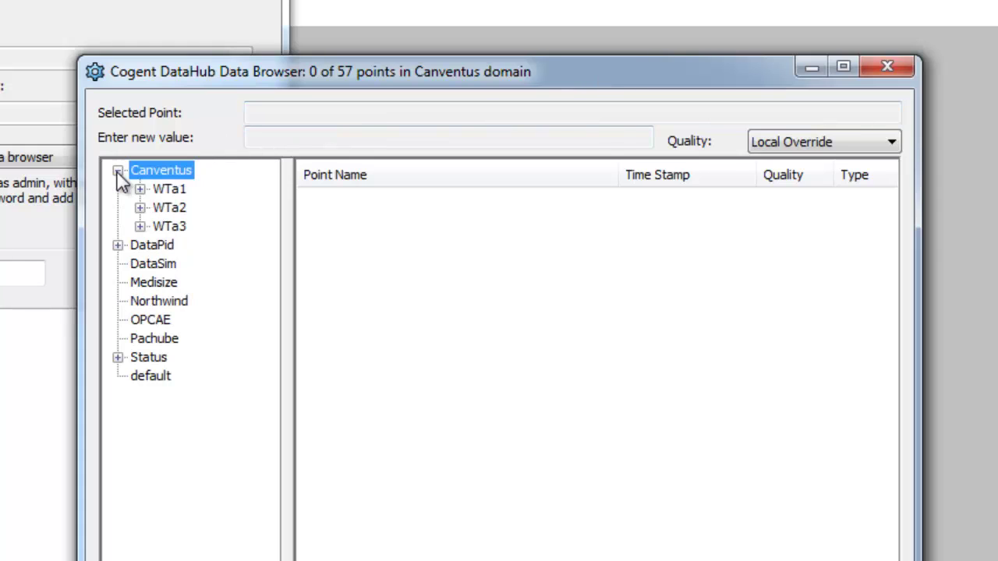
left_click(140, 227)
left_click(140, 208)
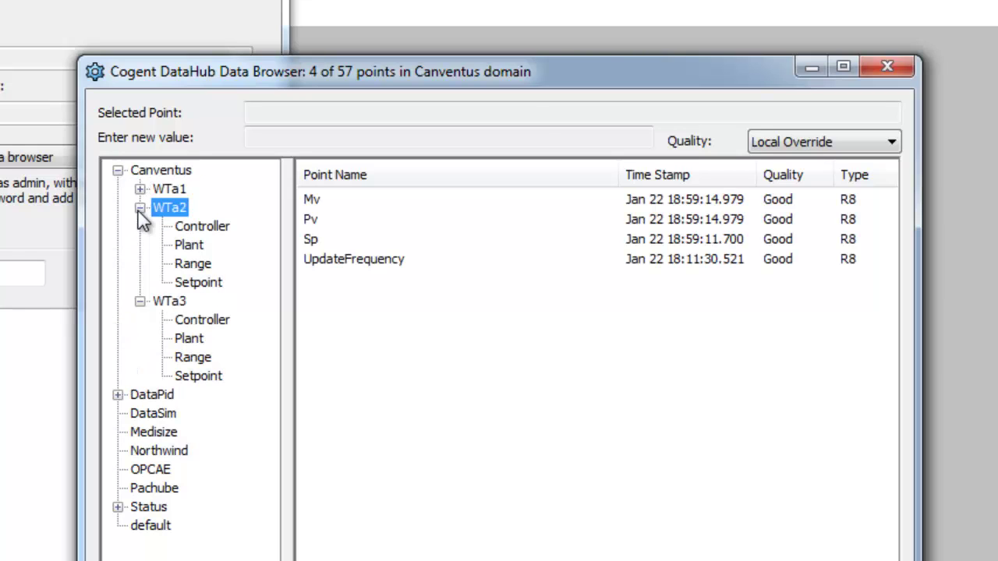
left_click(140, 190)
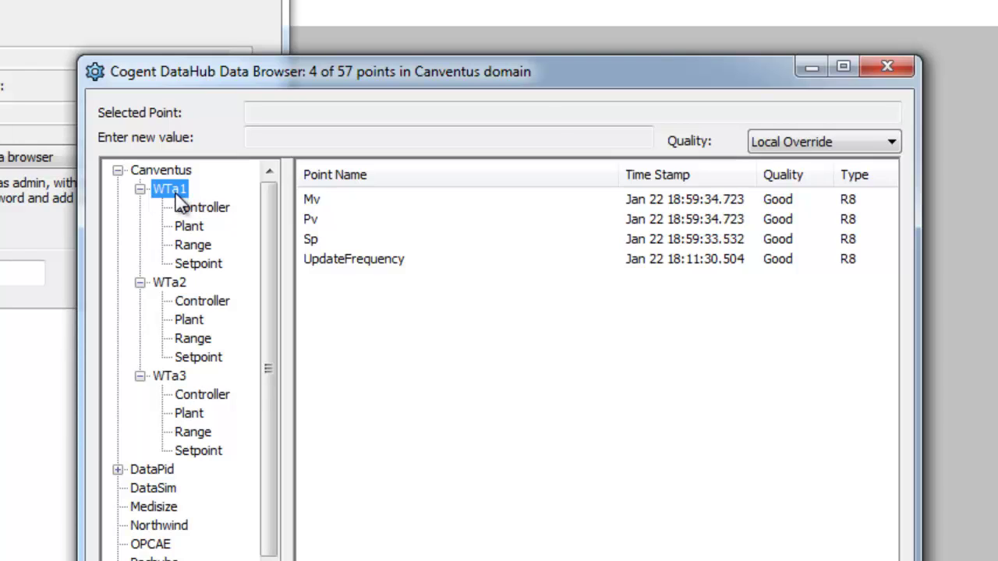
Examine the points of WTa1, WTa2 and WTa3, and close the data browser and the DataHub properties
left_click(182, 278)
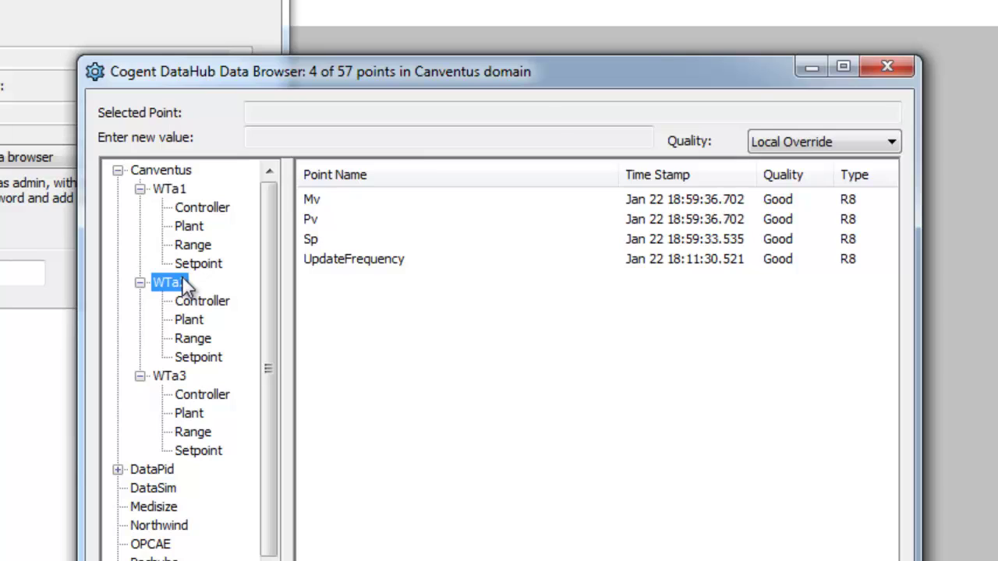
left_click(174, 376)
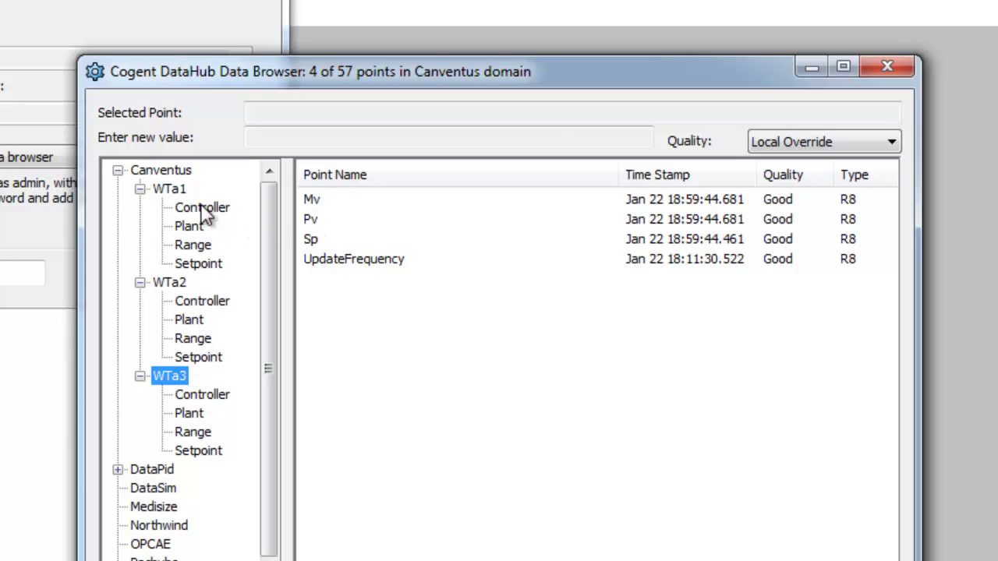
left_click(142, 190)
left_click(141, 207)
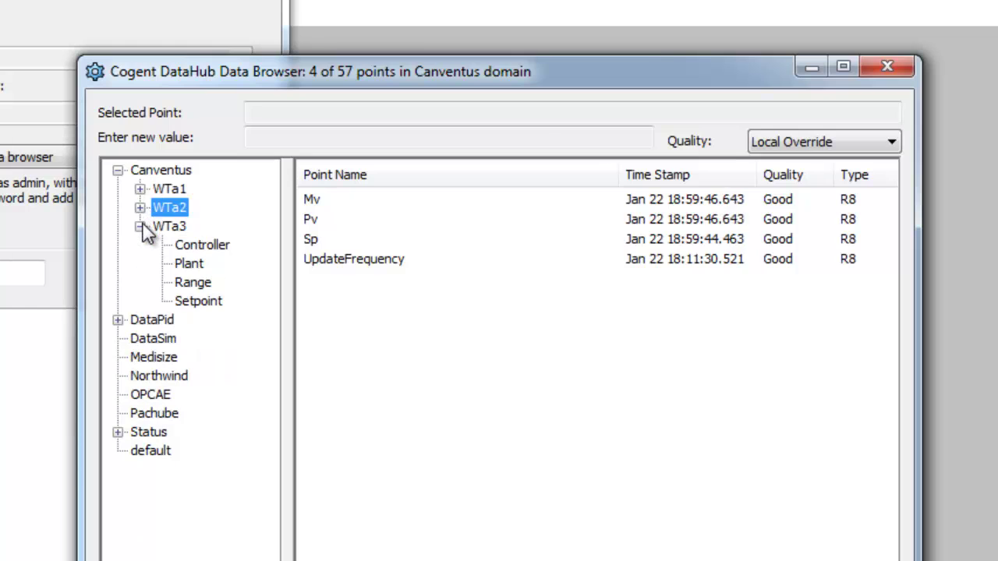
left_click(141, 226)
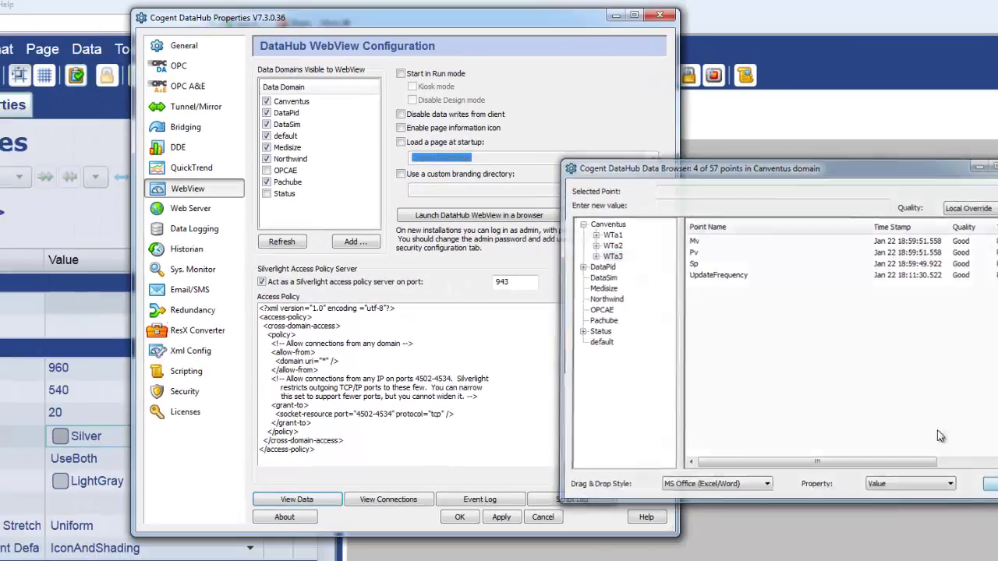
left_click(973, 518)
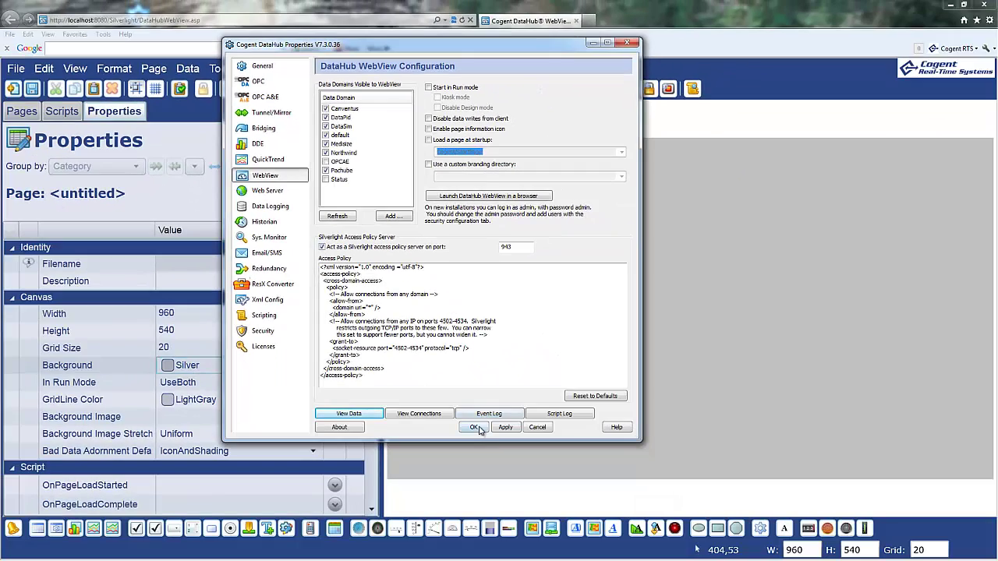
left_click(475, 427)
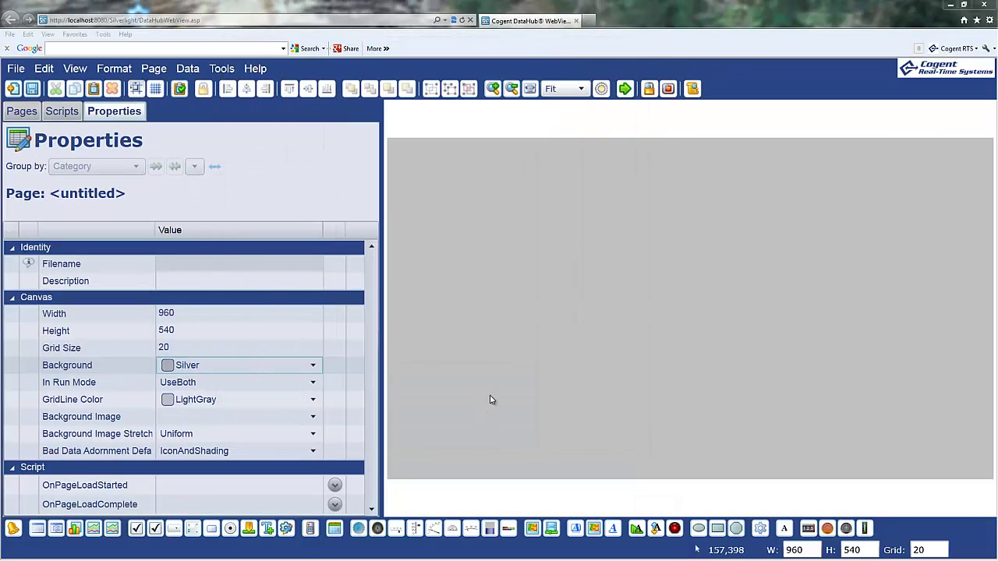
Add a numeric gauge in the page's upper-left corner and bind its Value to a Pv data point
left_click(808, 529)
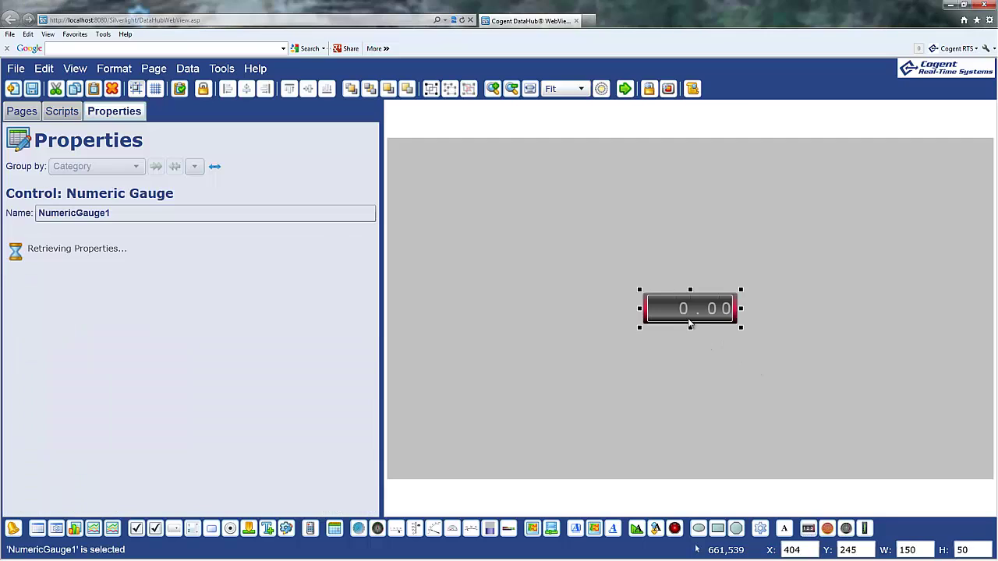
left_click_drag(651, 295, 456, 150)
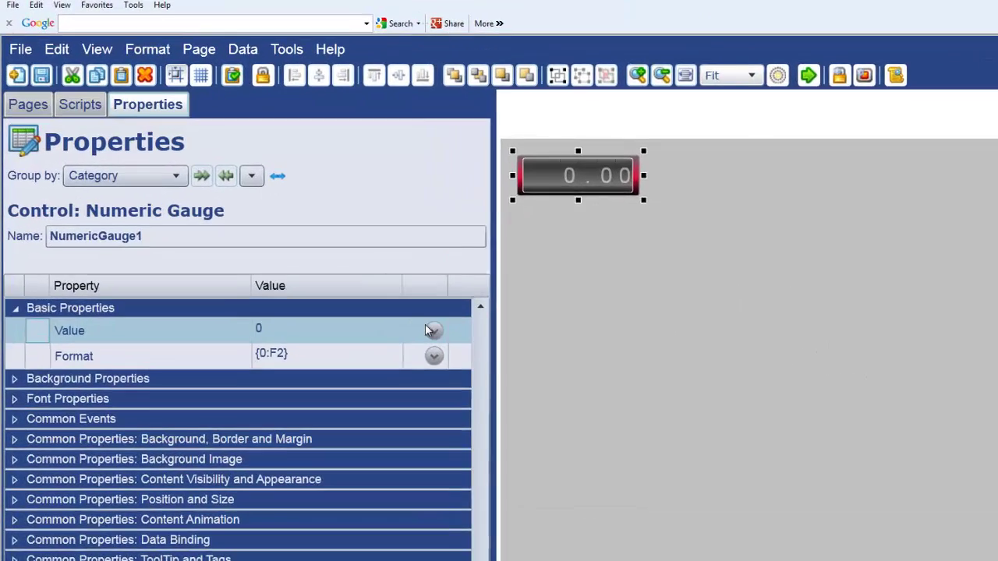
left_click(336, 286)
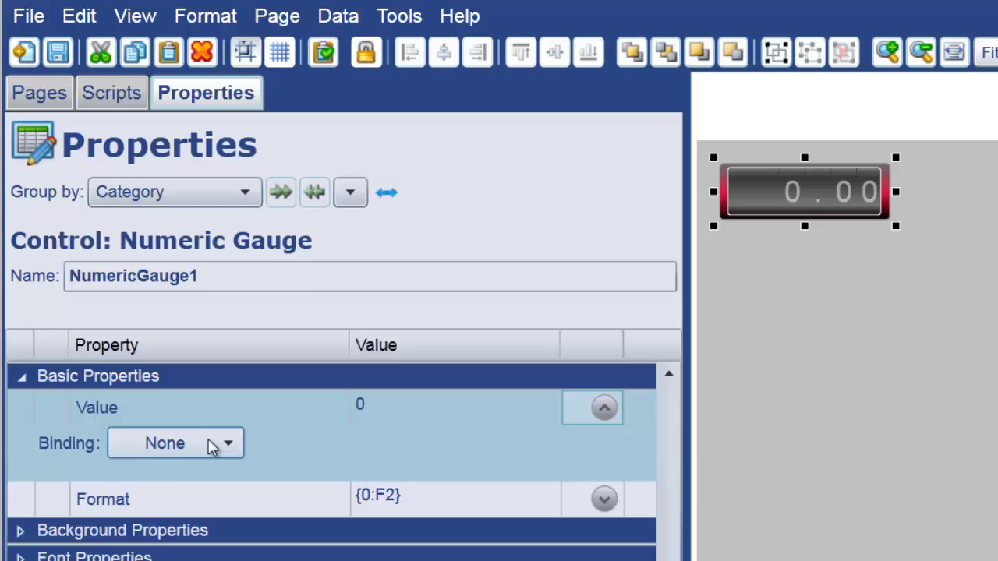
left_click(211, 446)
left_click(183, 510)
type("P")
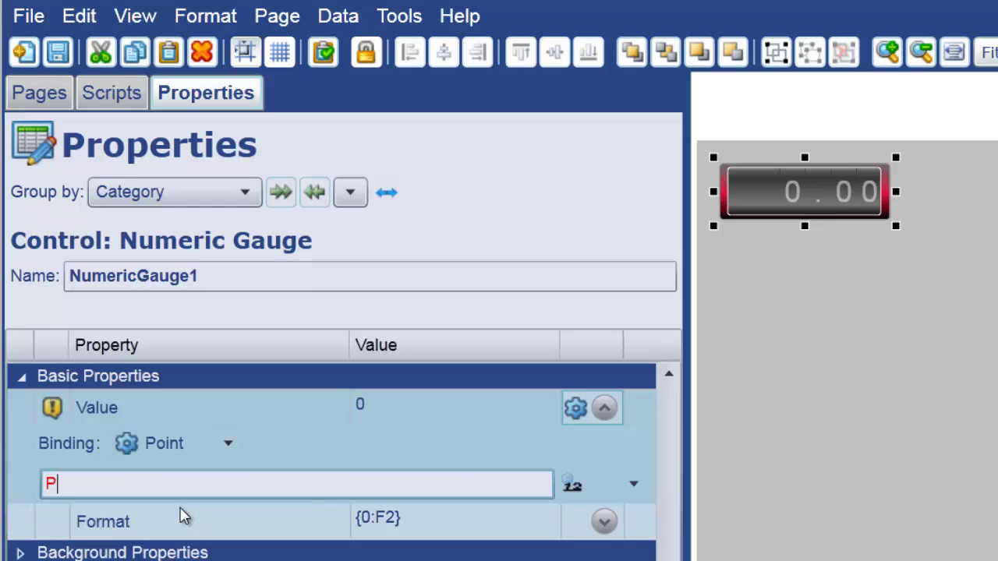
type("v")
left_click(189, 543)
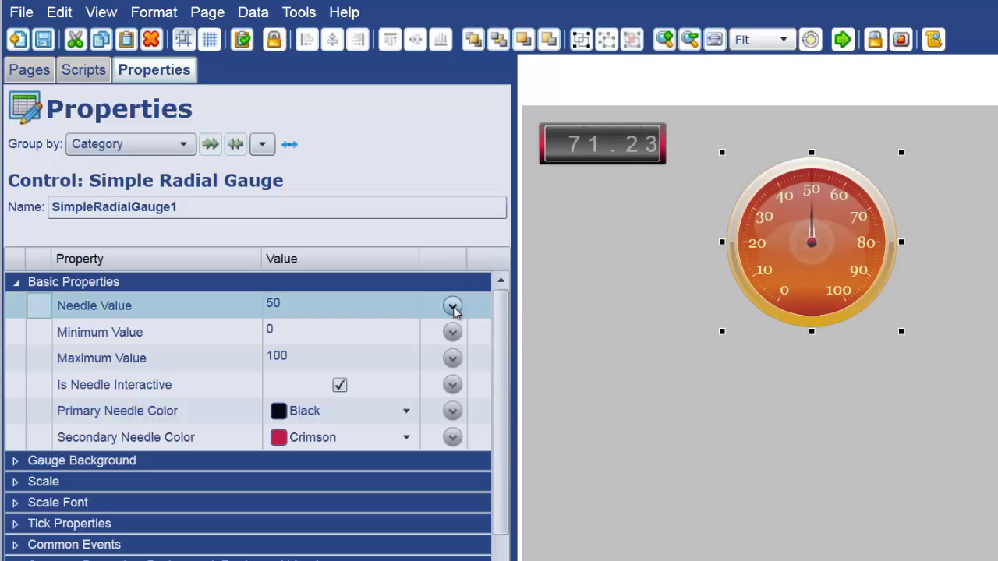
Bind the simple radial gauge's Needle Value to the point Canventus:WTa1.Mv
left_click(452, 306)
left_click(162, 332)
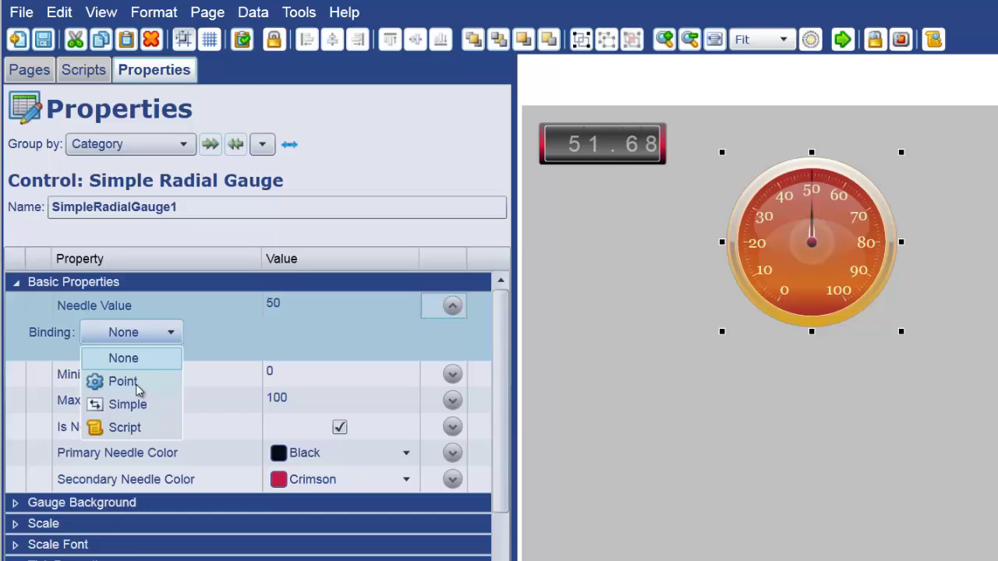
left_click(123, 381)
type("Mv")
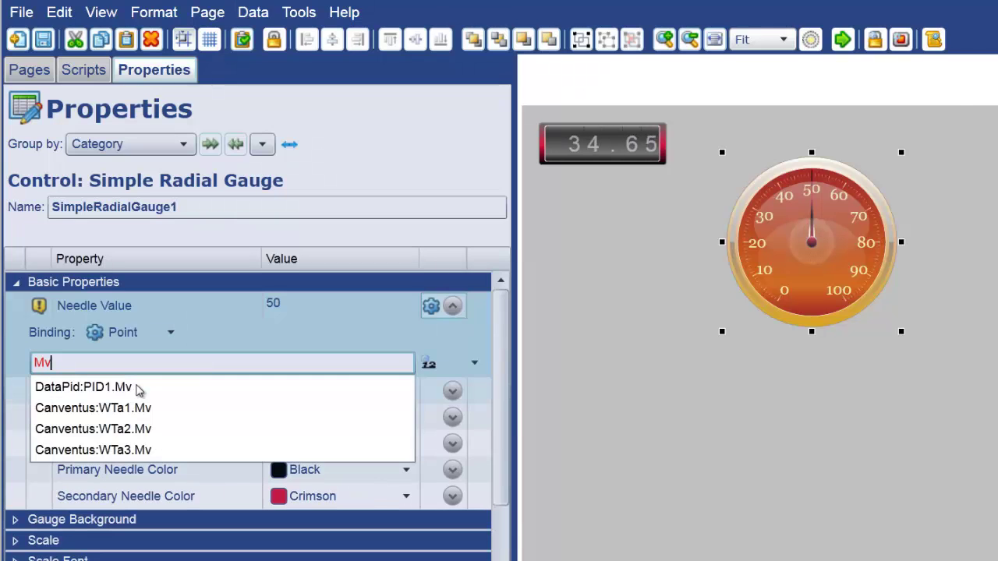
left_click(135, 413)
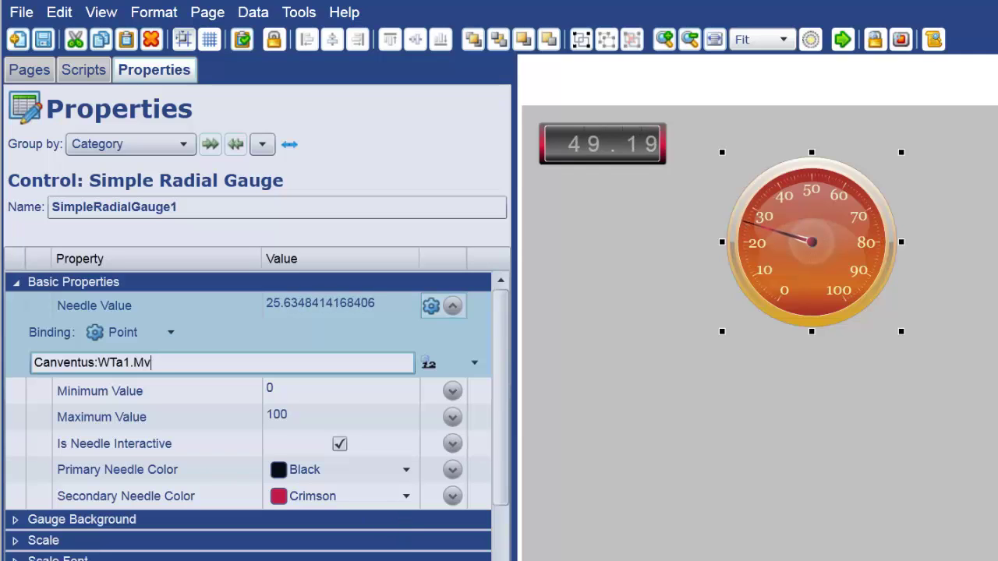
Add a simple check box beside the radial gauge and bind its Value to the point Canventus:WTa1.Setpoint.AutoMode
left_click(923, 336)
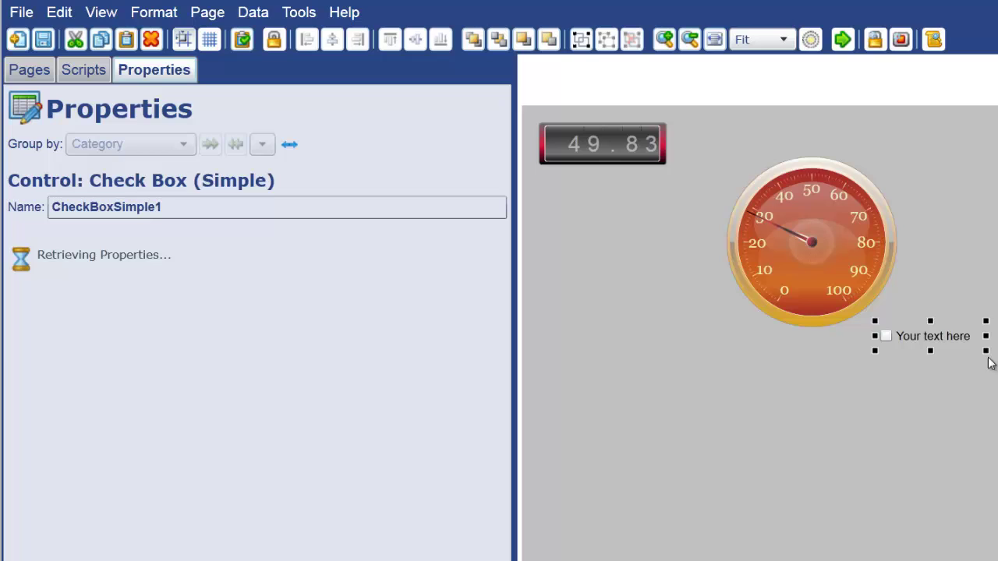
left_click_drag(918, 336, 672, 267)
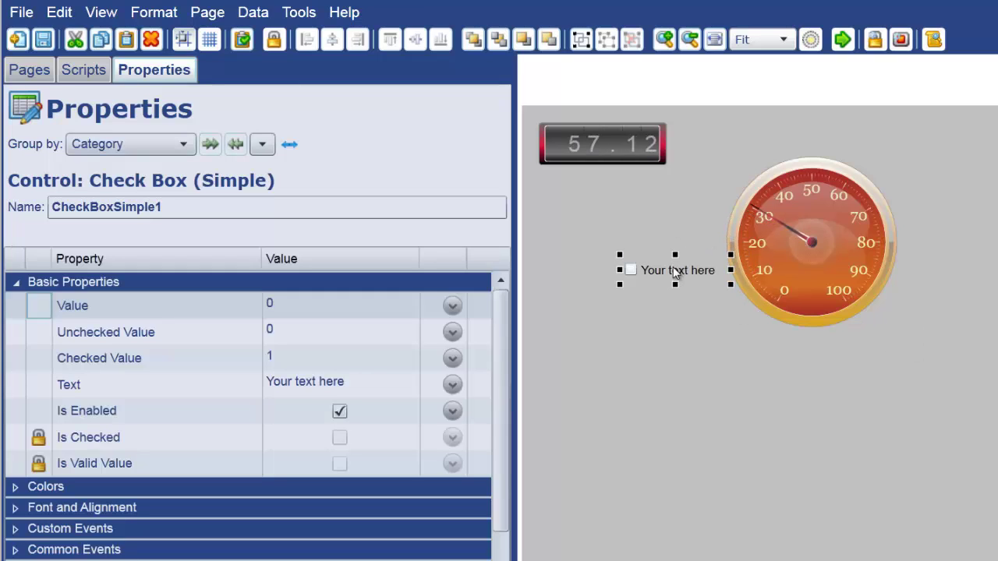
left_click(451, 305)
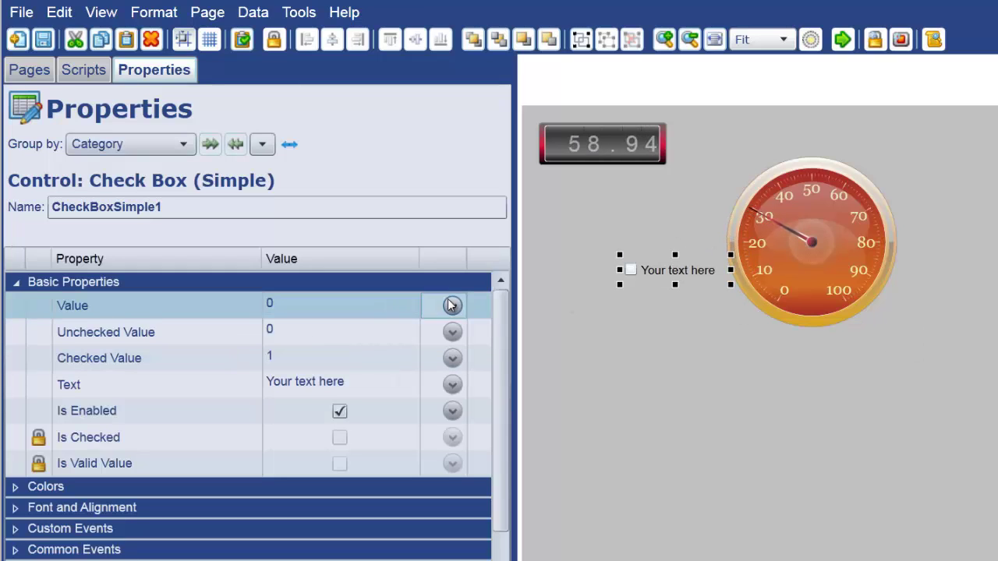
left_click(159, 341)
left_click(129, 384)
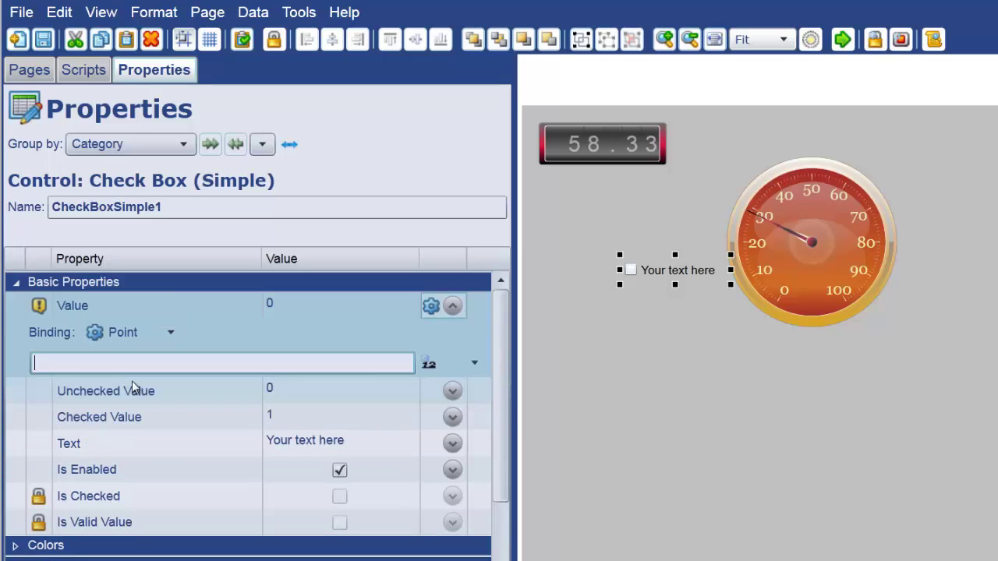
type("Au")
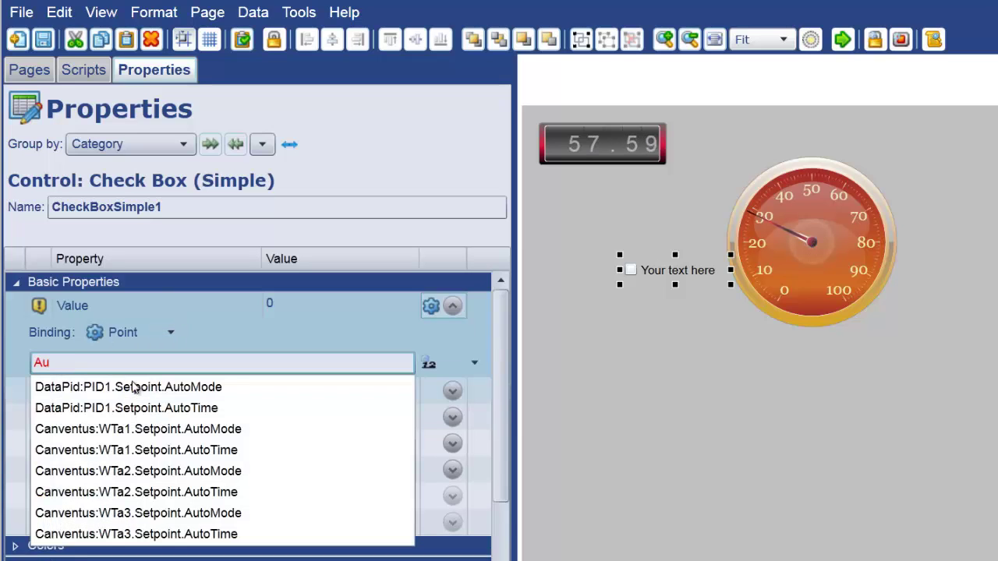
left_click(234, 429)
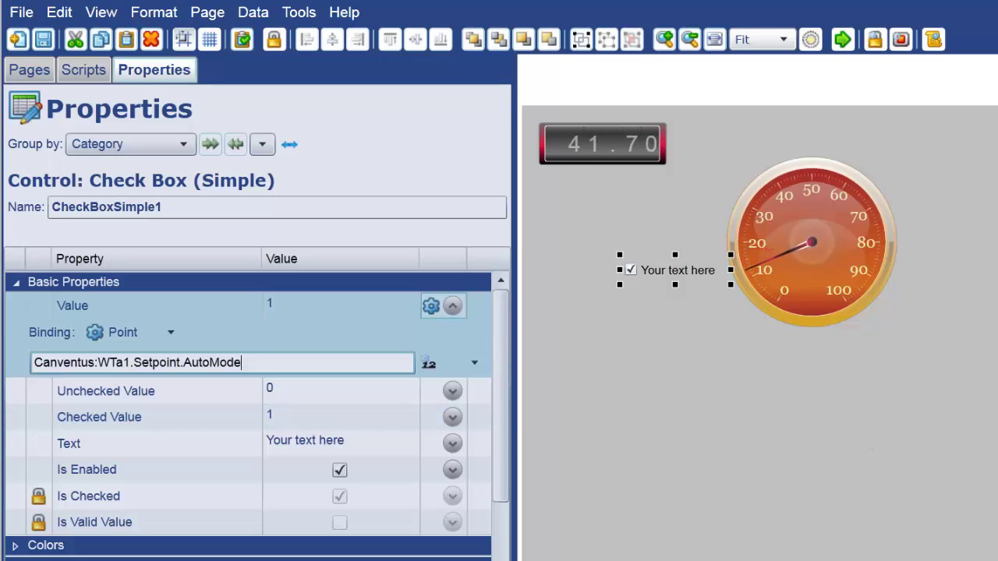
Place a text label to the right of the radial gauge and bind its Input Value to the point Canventus:WTa1.Controller.Kd
left_click_drag(935, 346, 952, 315)
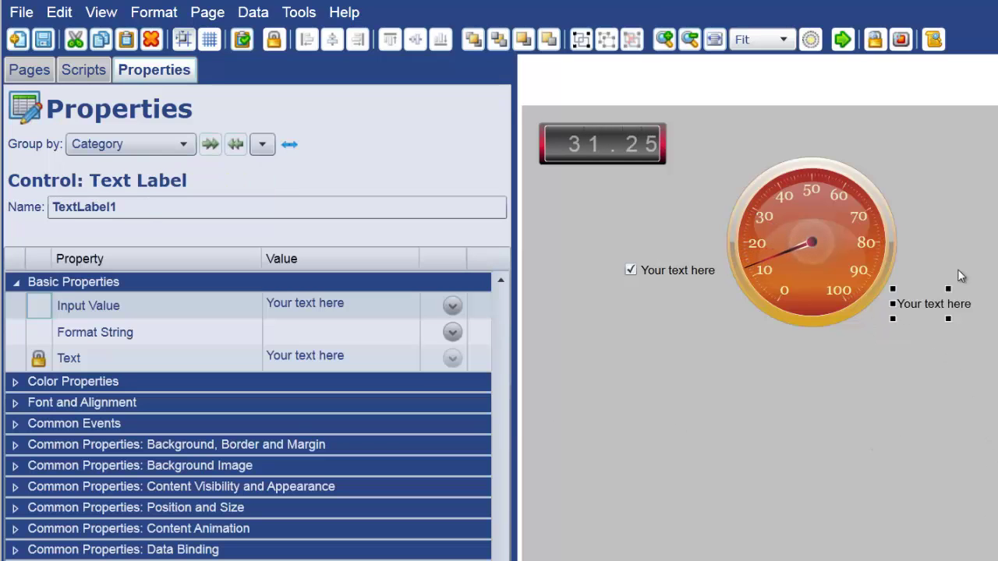
left_click_drag(958, 276, 991, 173)
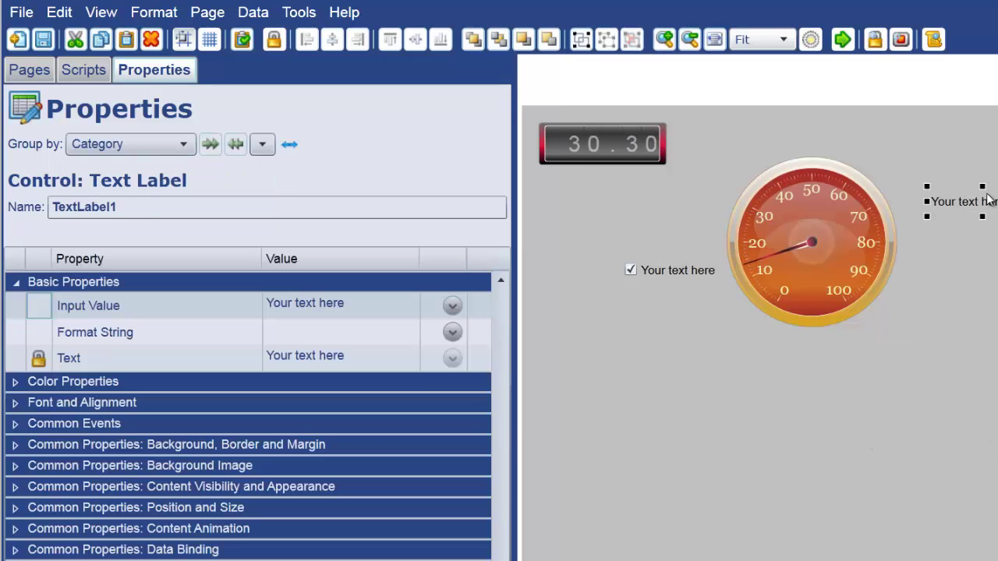
left_click(453, 307)
left_click(152, 335)
left_click(101, 379)
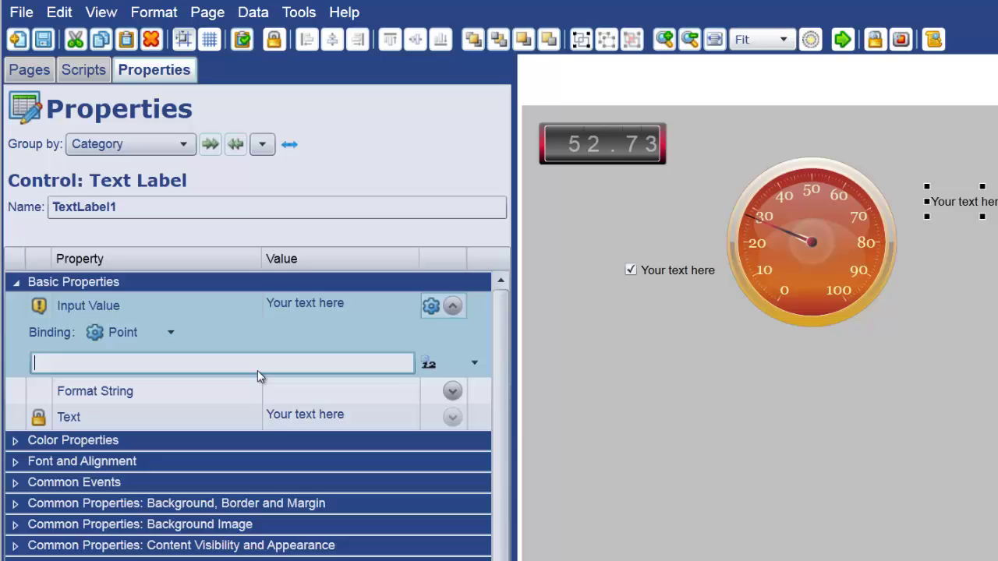
type("WT")
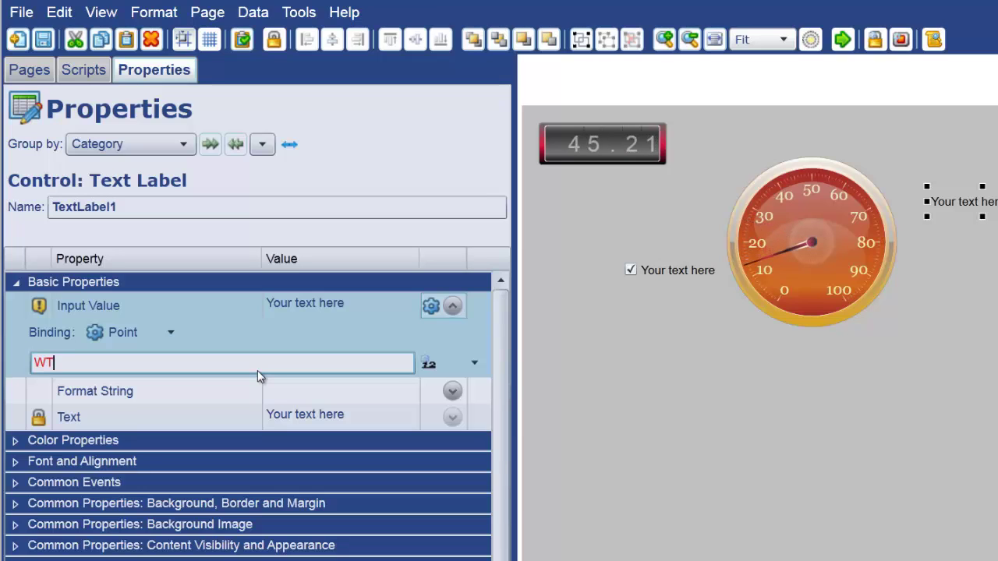
type("a")
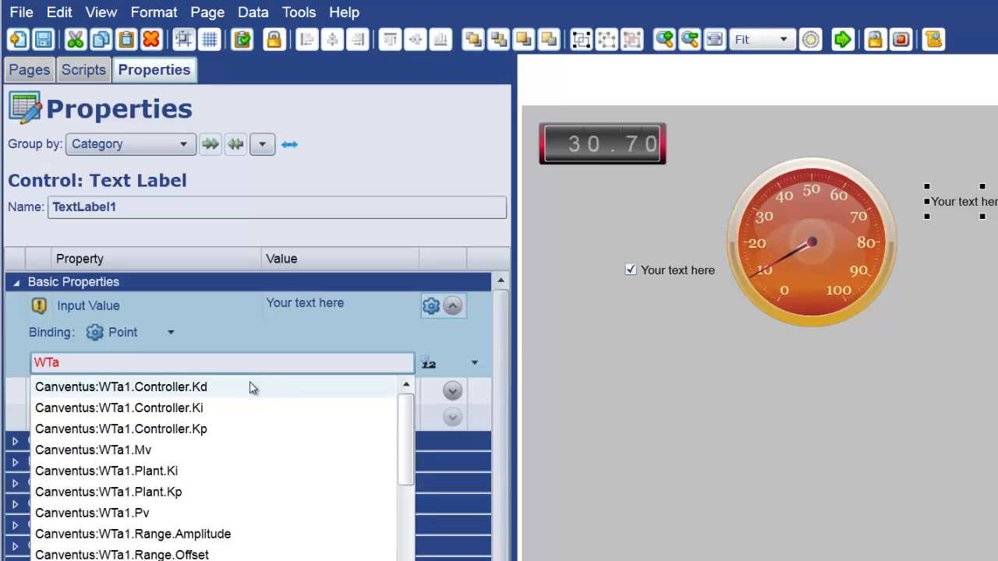
left_click(251, 388)
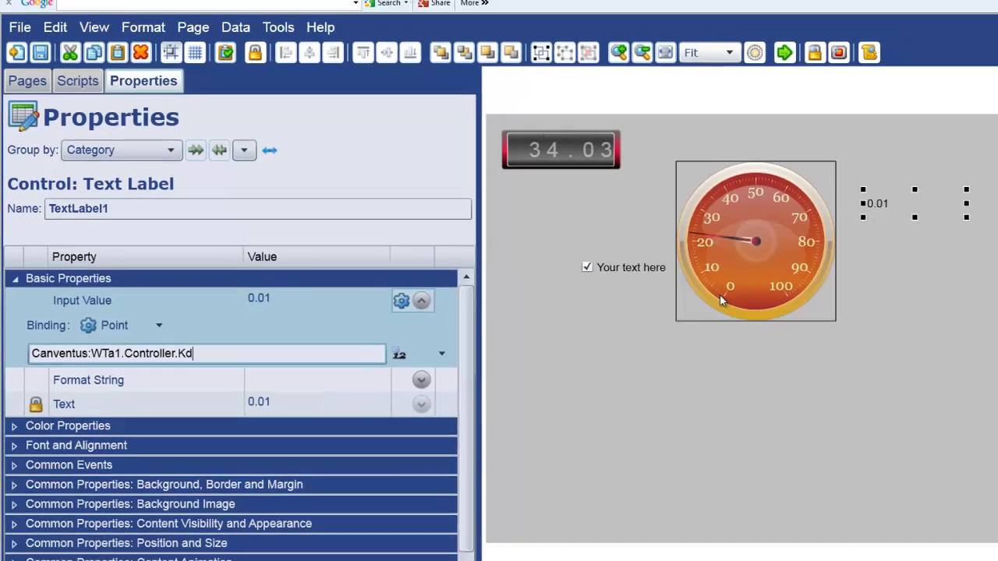
Move the check box to just above the text label, at X 460, Y 60
left_click_drag(659, 272, 884, 181)
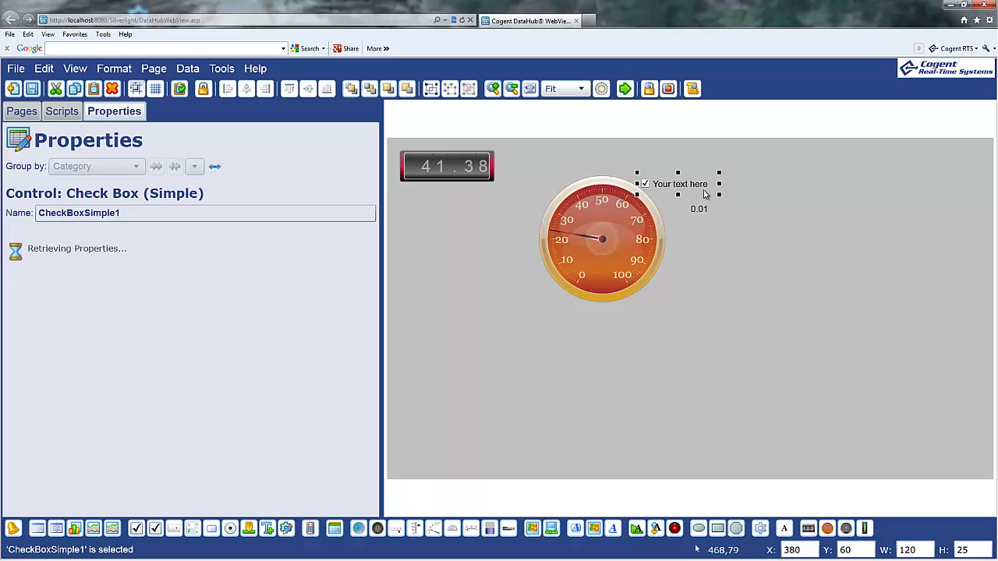
left_click_drag(704, 194, 741, 195)
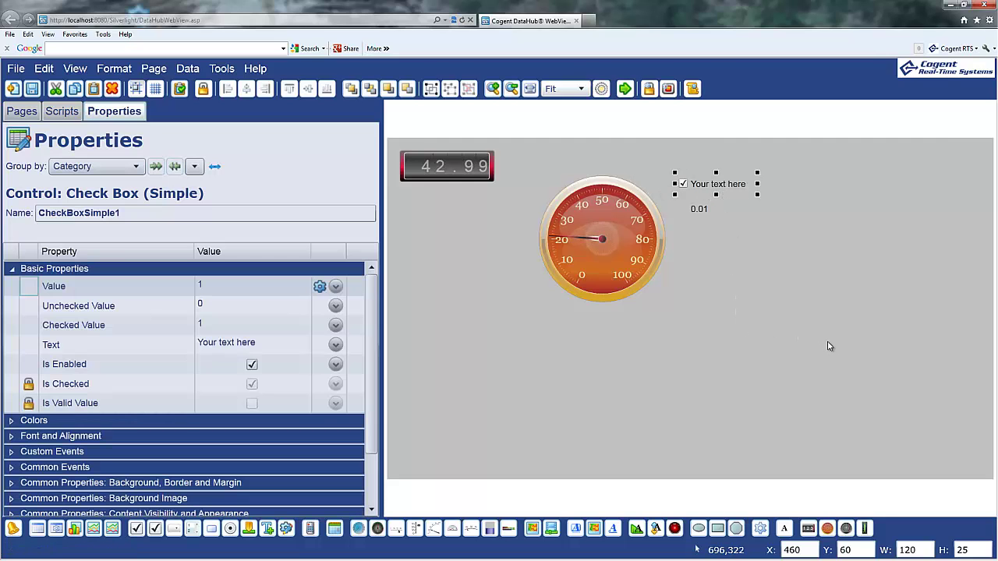
Duplicate both gauges, the check box and the text label together, and place the copies directly below the originals
left_click(829, 346)
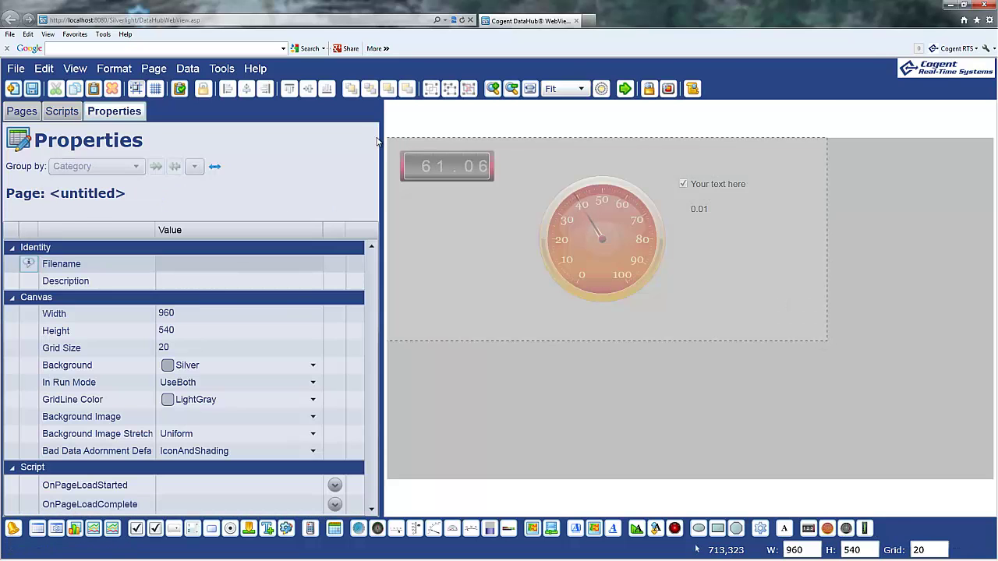
key("ctrl+a")
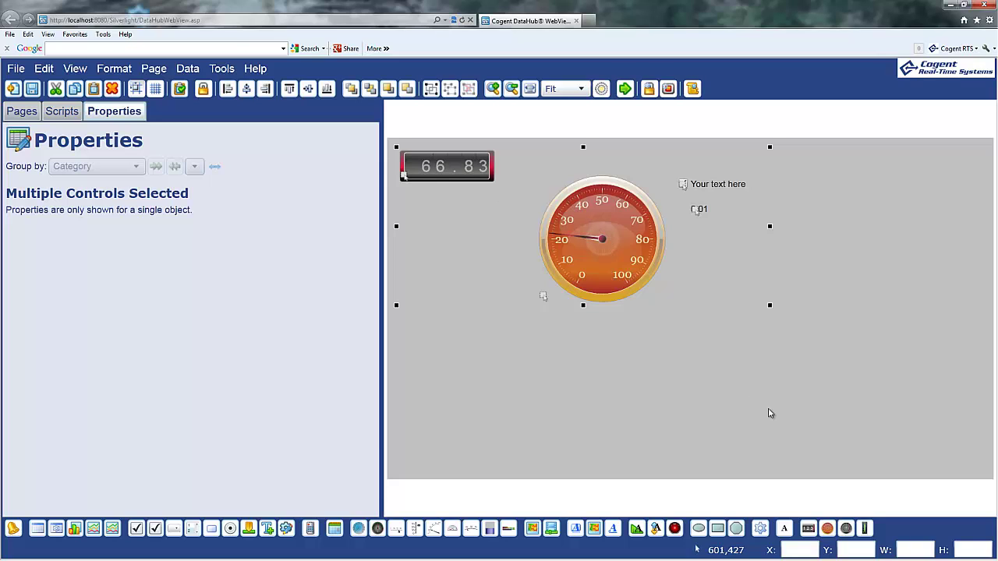
right_click(611, 252)
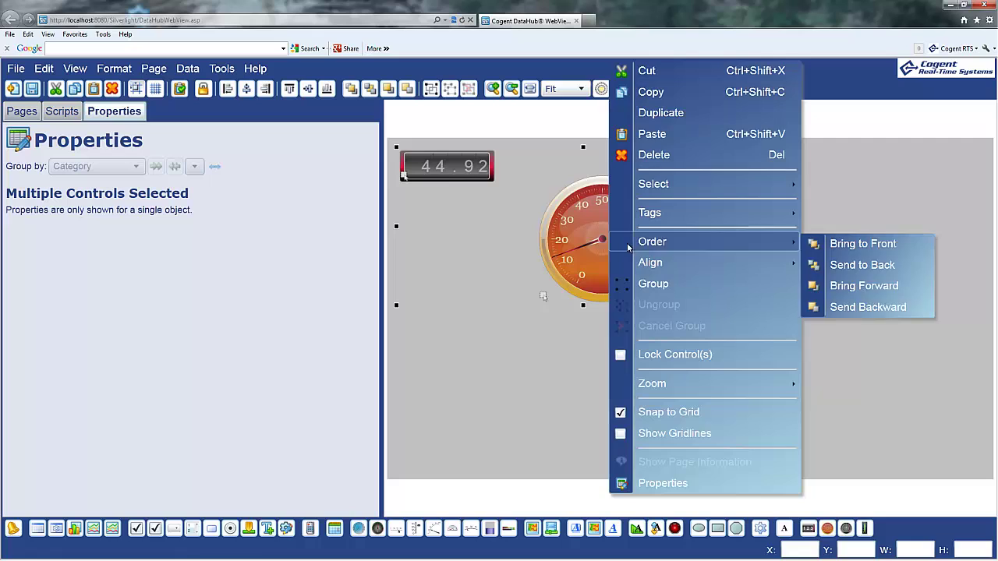
left_click(677, 119)
left_click_drag(607, 255, 607, 407)
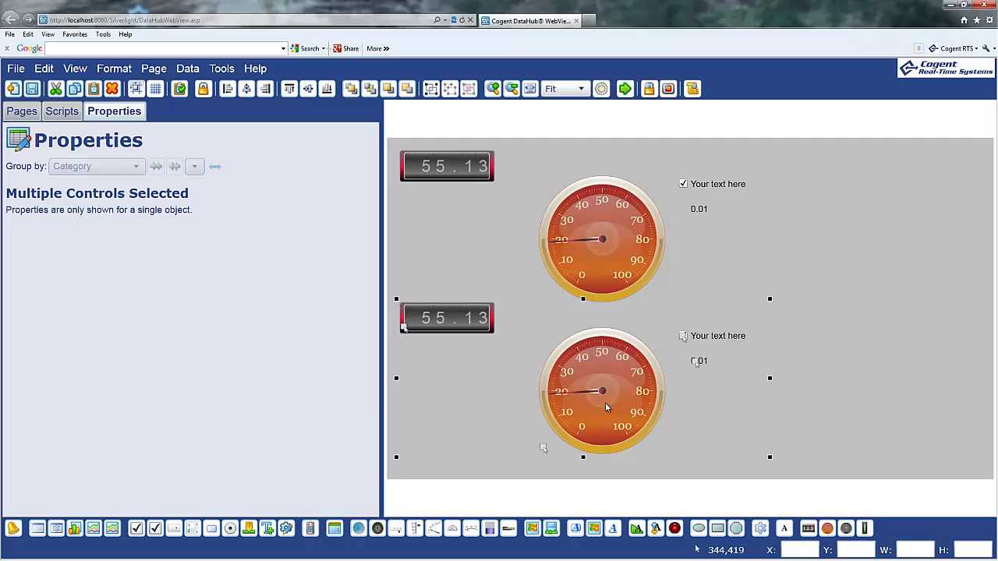
Rebind the duplicated numeric gauge's Value to the point Canventus:WTa2.Pv
left_click(456, 330)
left_click(335, 286)
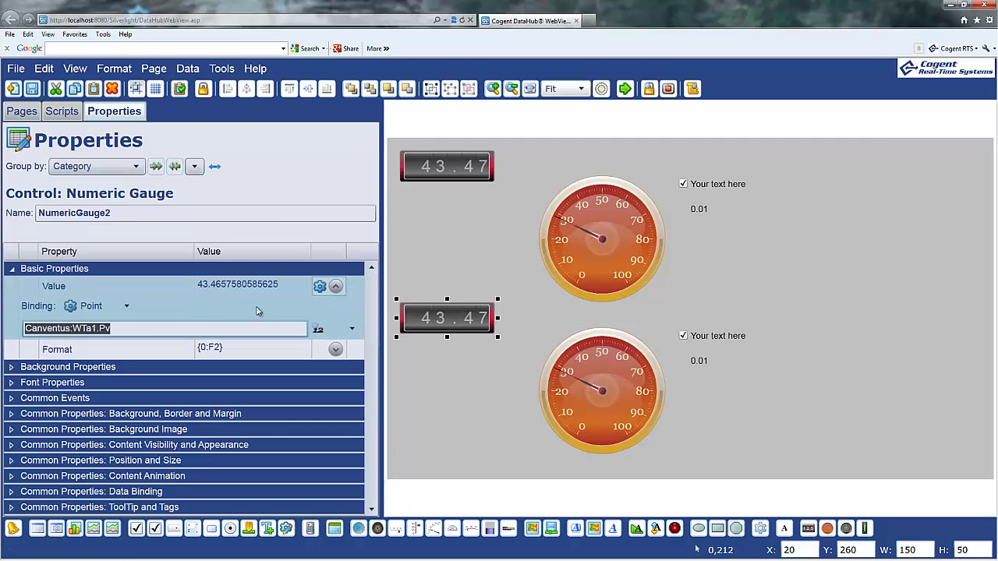
left_click_drag(56, 328, 120, 359)
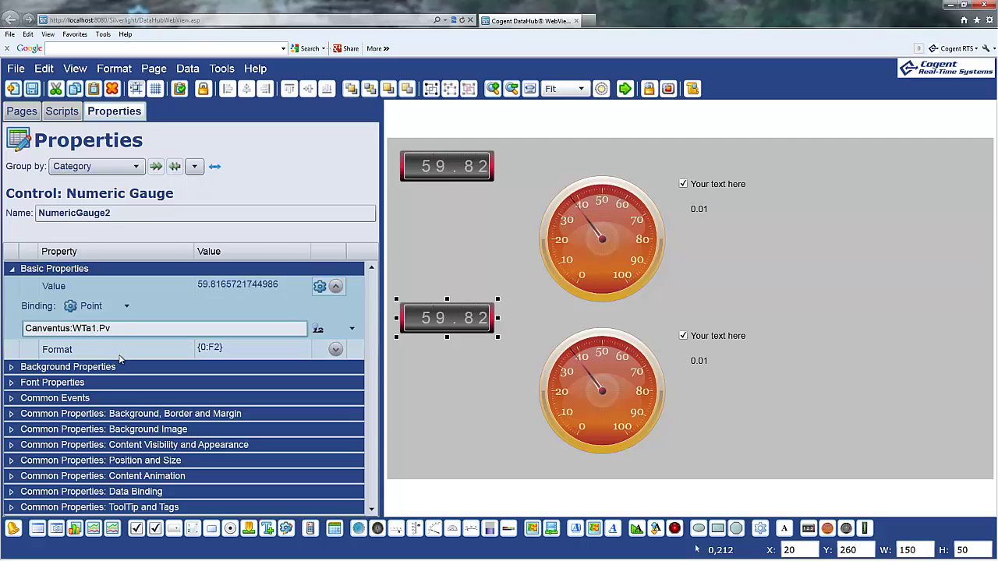
key("BackSpace")
type("2")
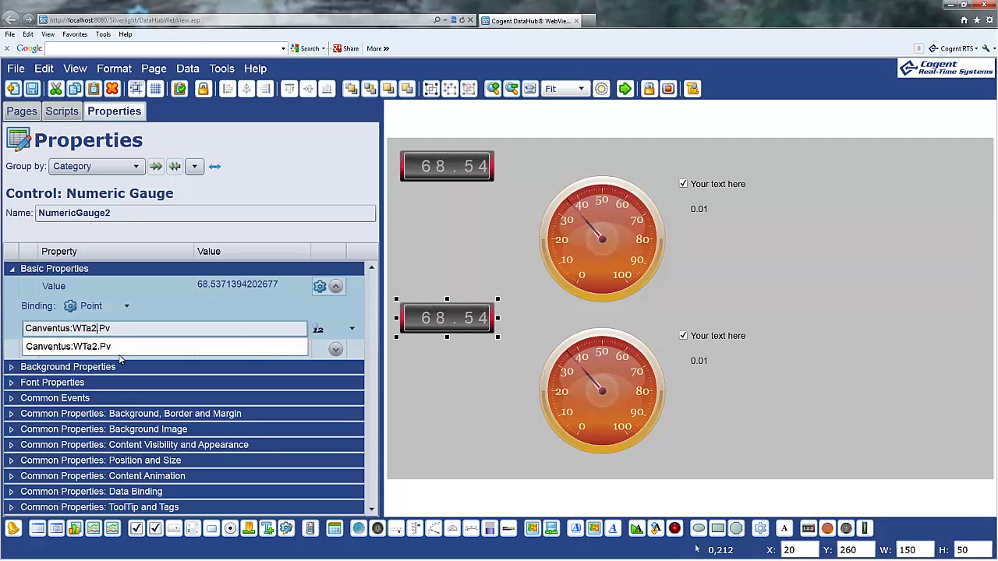
key("Return")
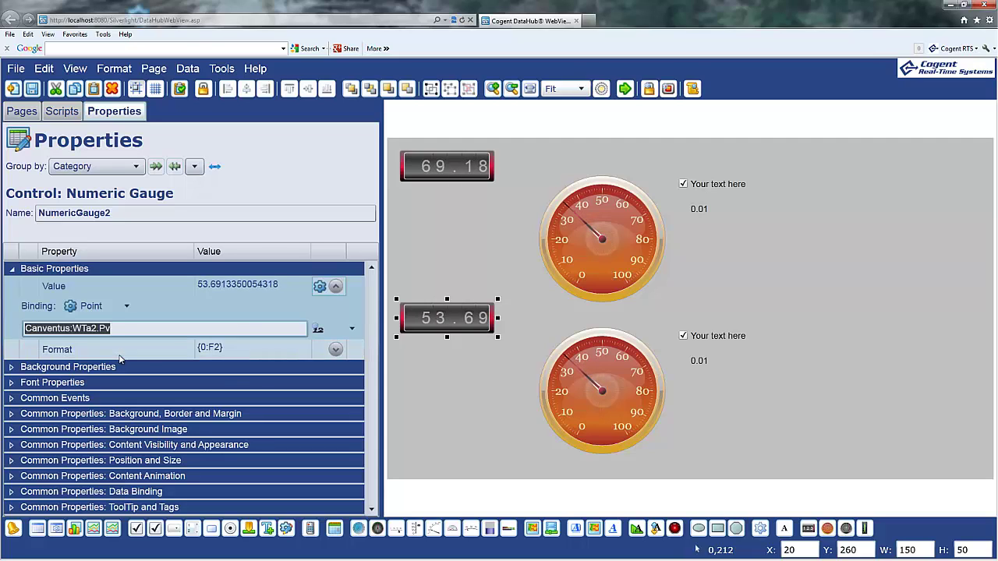
Rebind the duplicated radial gauge's Needle Value to the point Canventus:WTa2.Mv
left_click(573, 378)
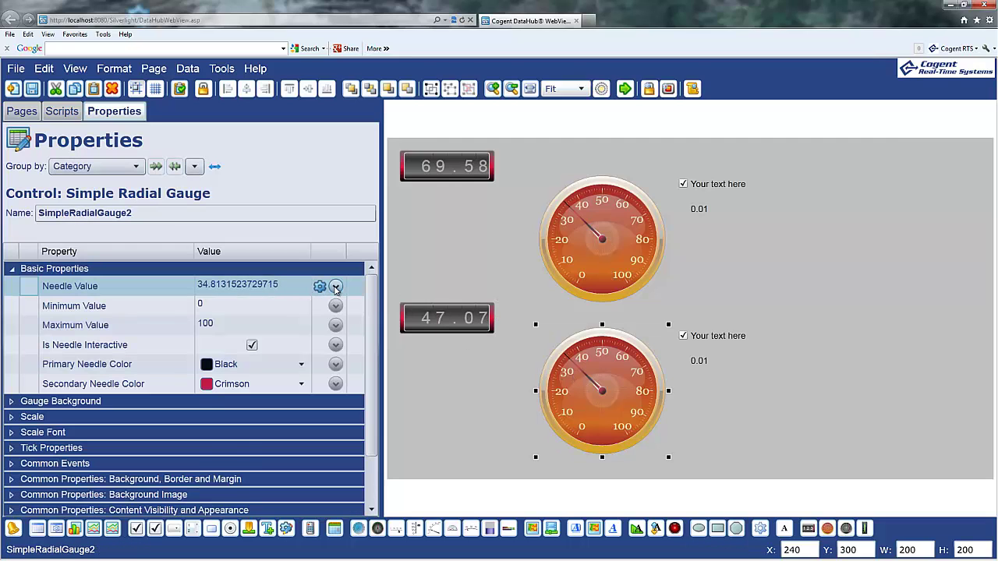
left_click(335, 286)
left_click(101, 329)
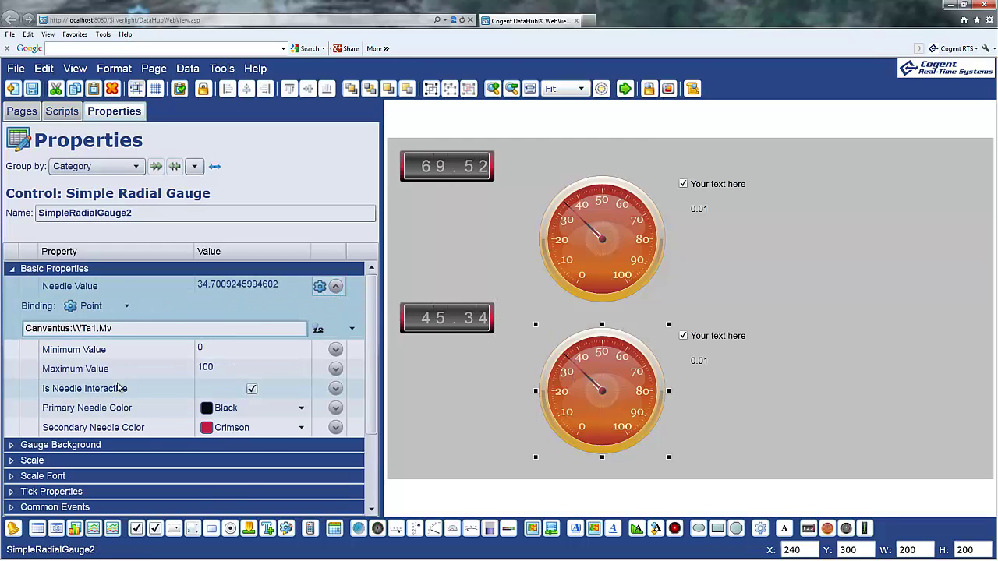
key("BackSpace")
type("2")
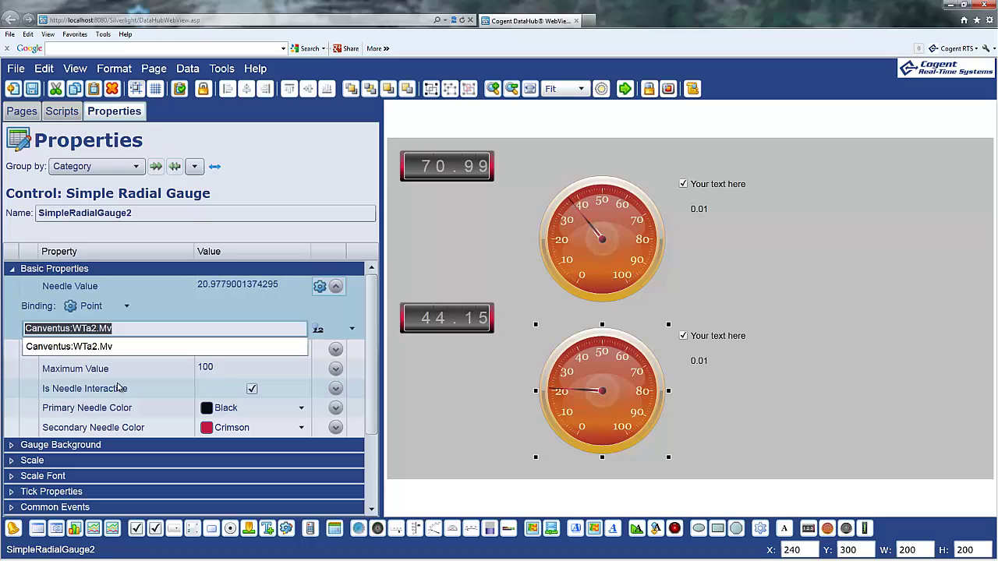
key("Return")
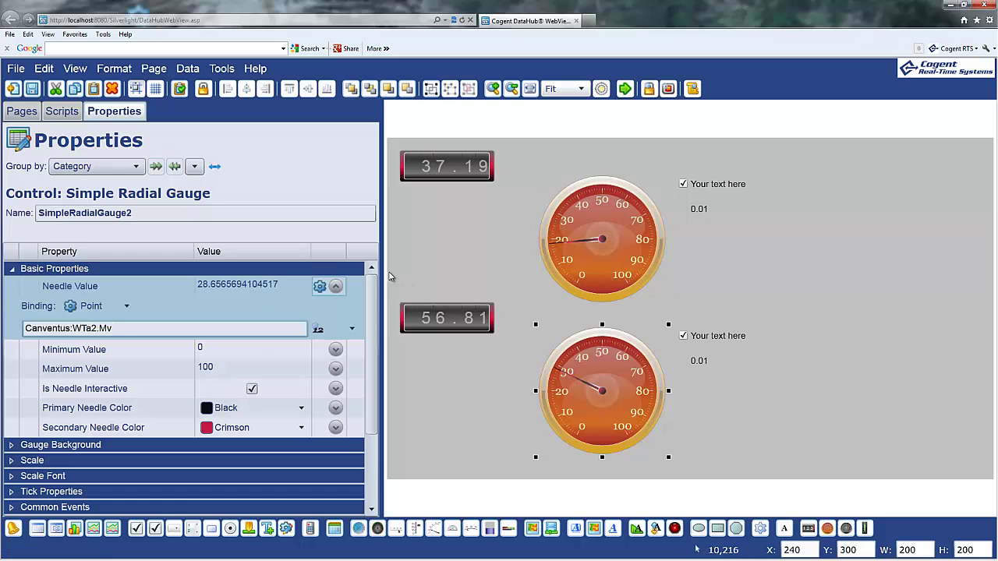
Delete the whole lower set of duplicated controls from the page
left_click_drag(389, 272, 873, 489)
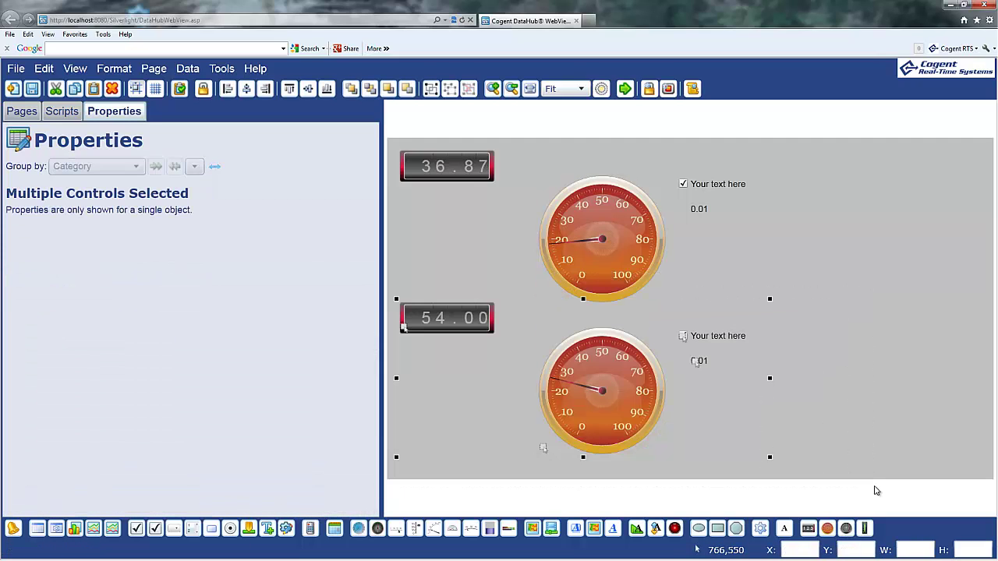
key("Delete")
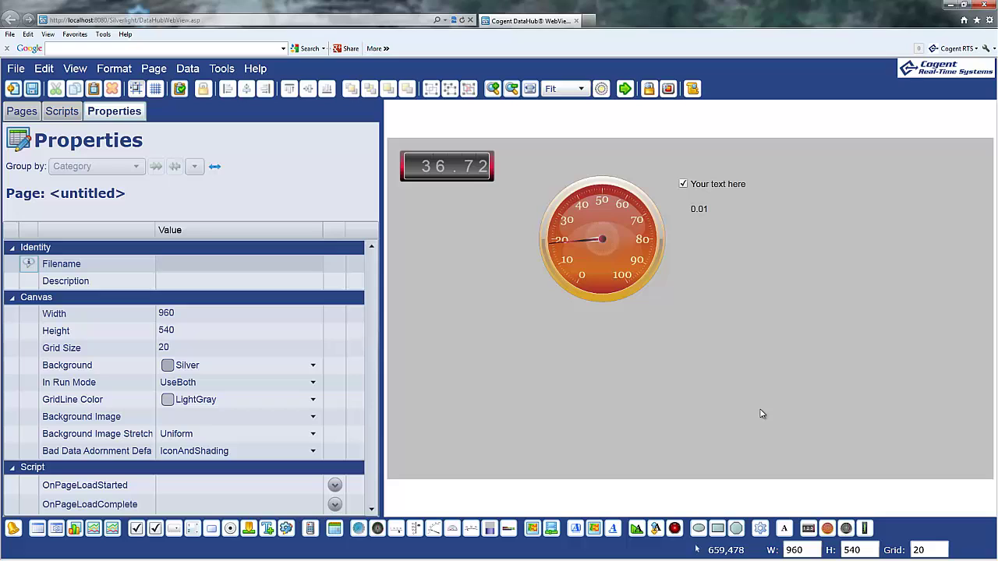
Rewrite the numeric gauge's Value point binding as the quoted expression ="Canventus:WTa1.Pv"
left_click(470, 173)
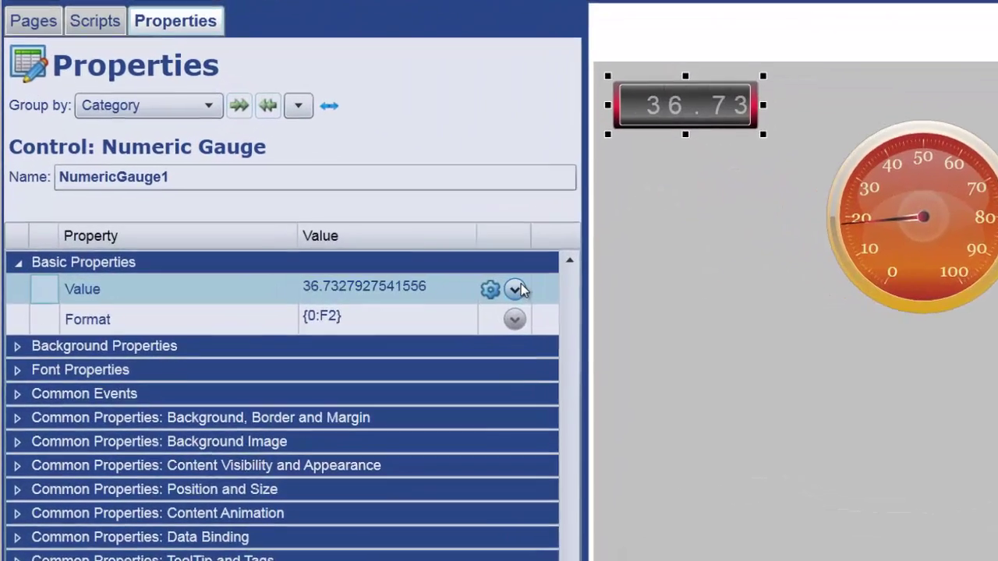
left_click(380, 286)
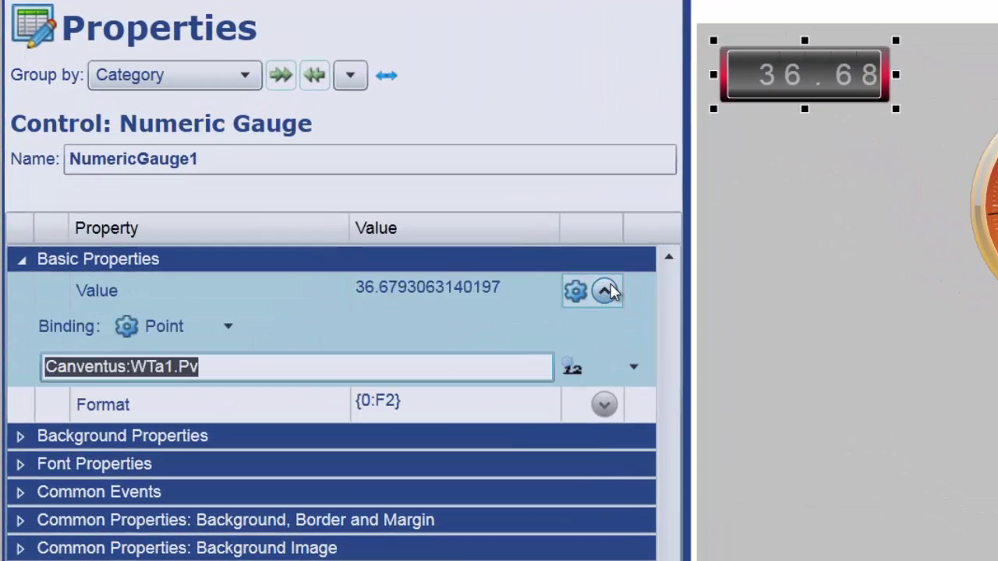
left_click(242, 376)
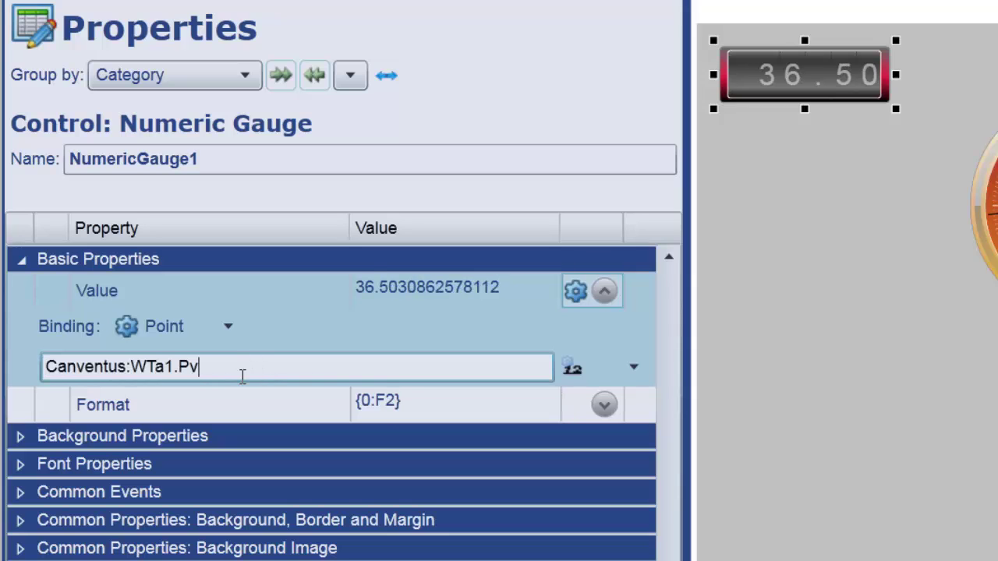
key("Left")
key("Left")
key("Left")
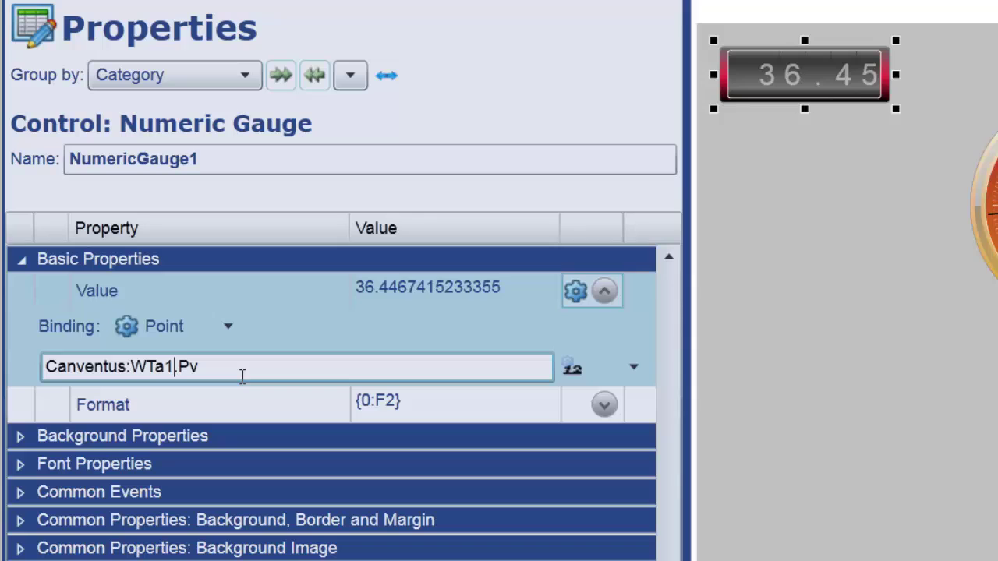
key("shift+Left")
key("shift+Left")
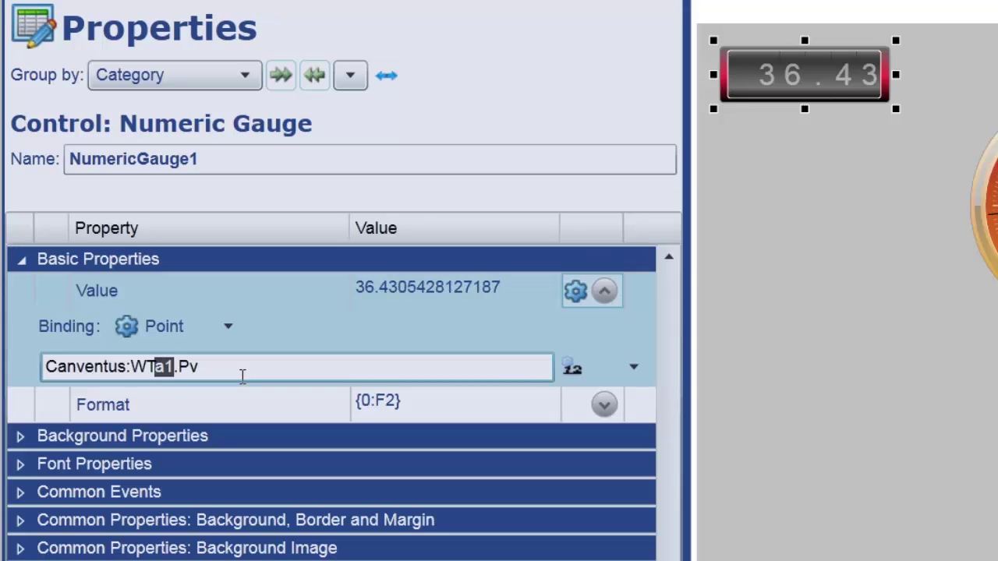
key("Right")
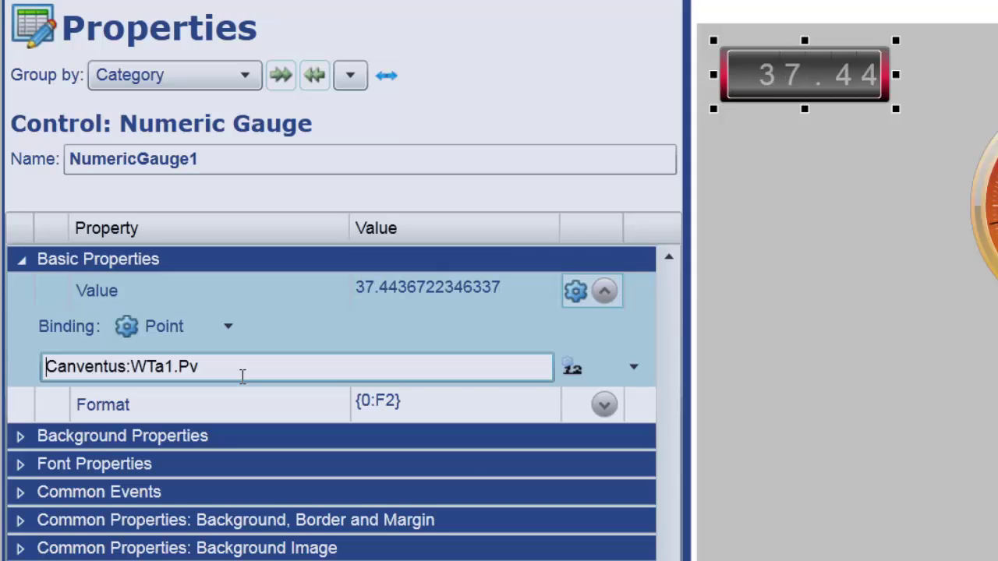
type("=")
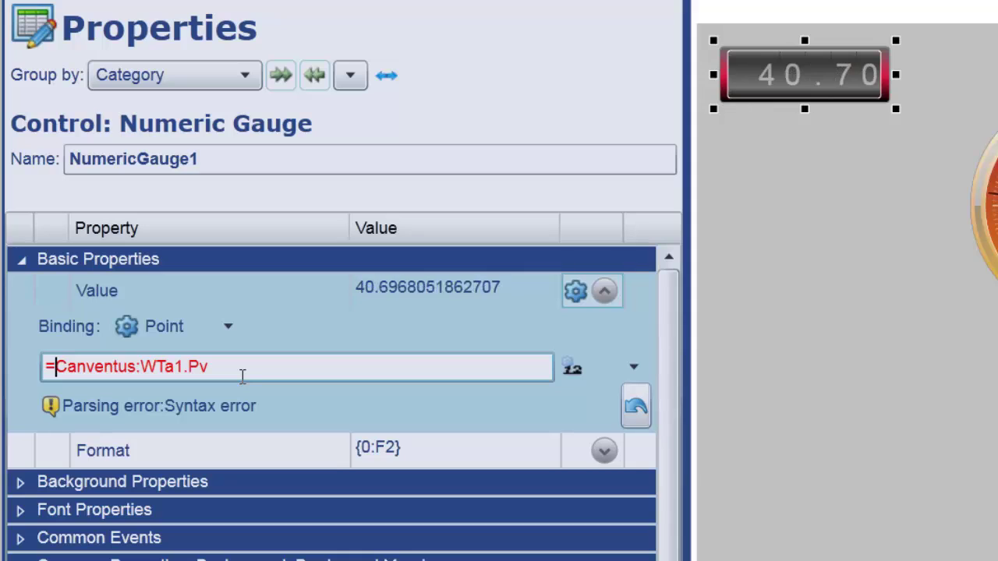
type("\"")
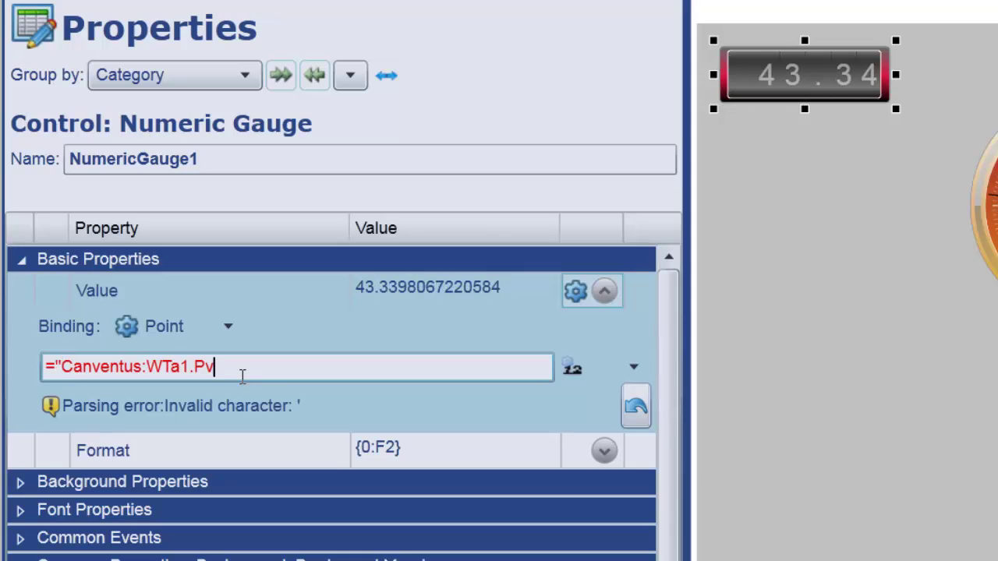
key("End")
type("\"")
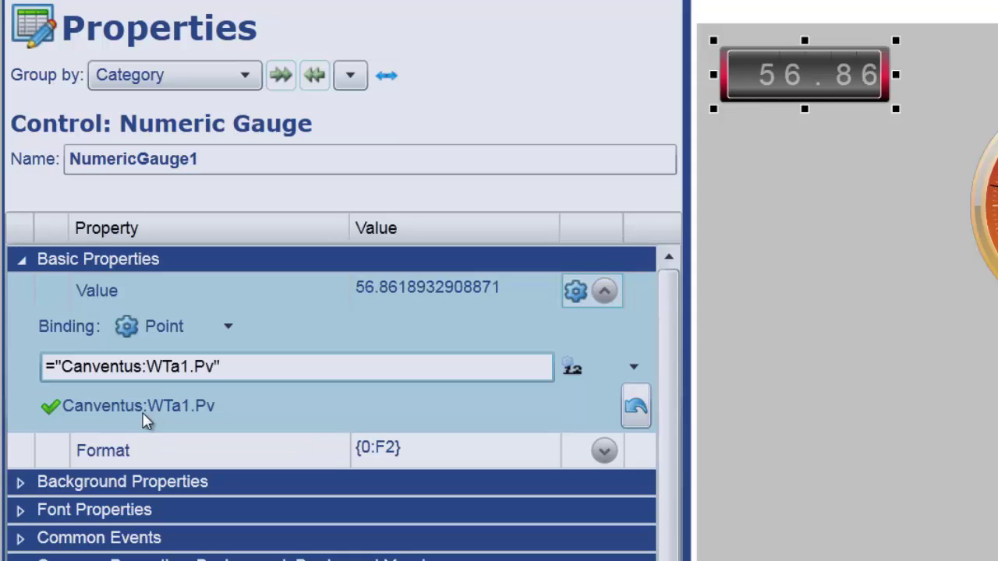
Replace the fixed a1 in the numeric gauge's binding with the variable wt, giving ="Canventus:WT" + wt + ".Pv"
left_click(189, 366)
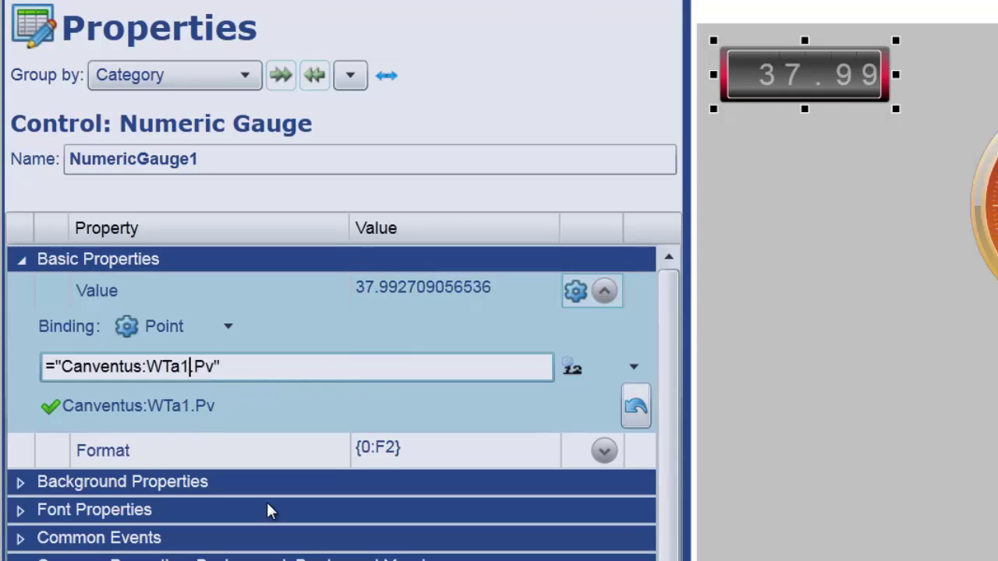
key("shift+Left")
key("shift+Left")
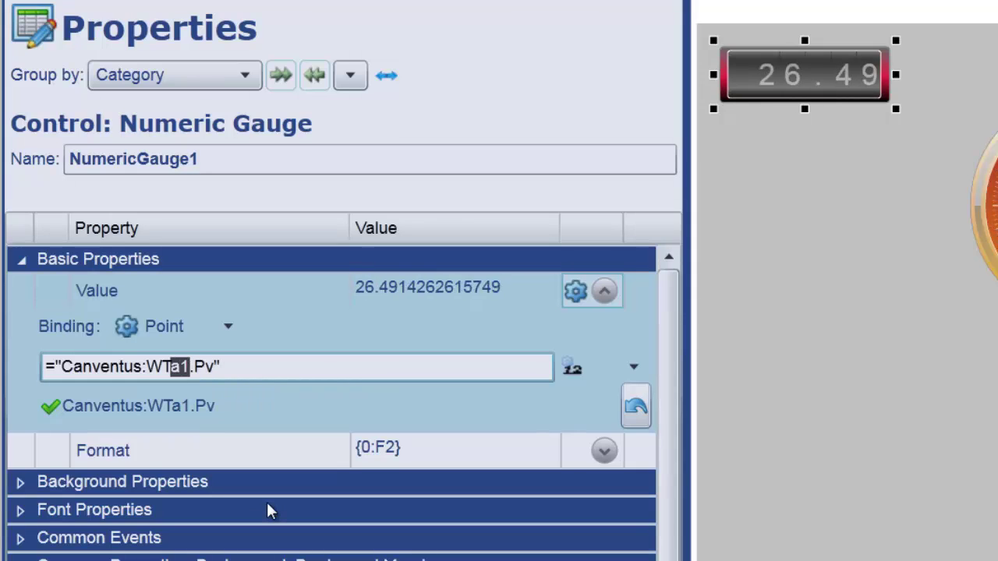
type("\"")
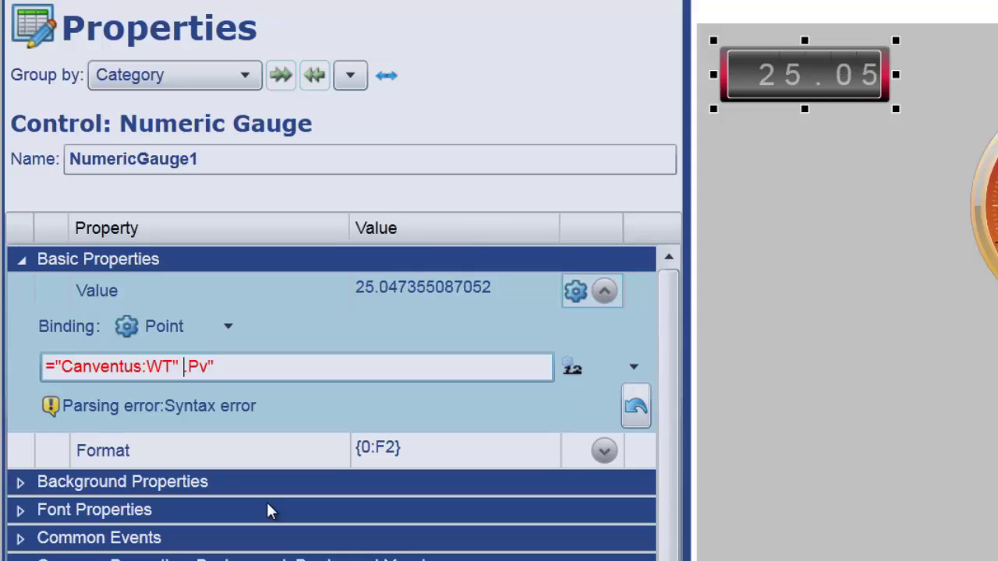
type(" wt ")
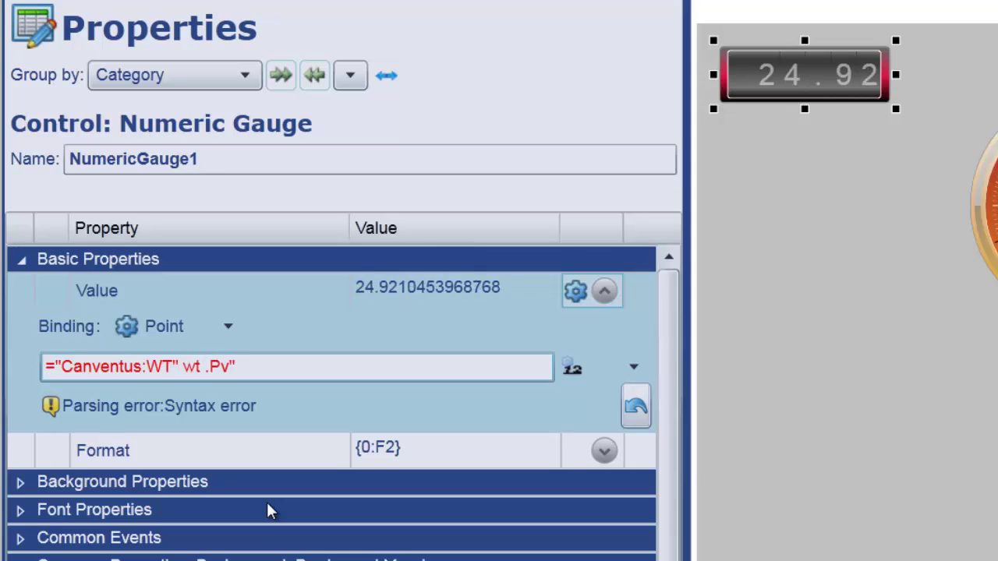
type("+")
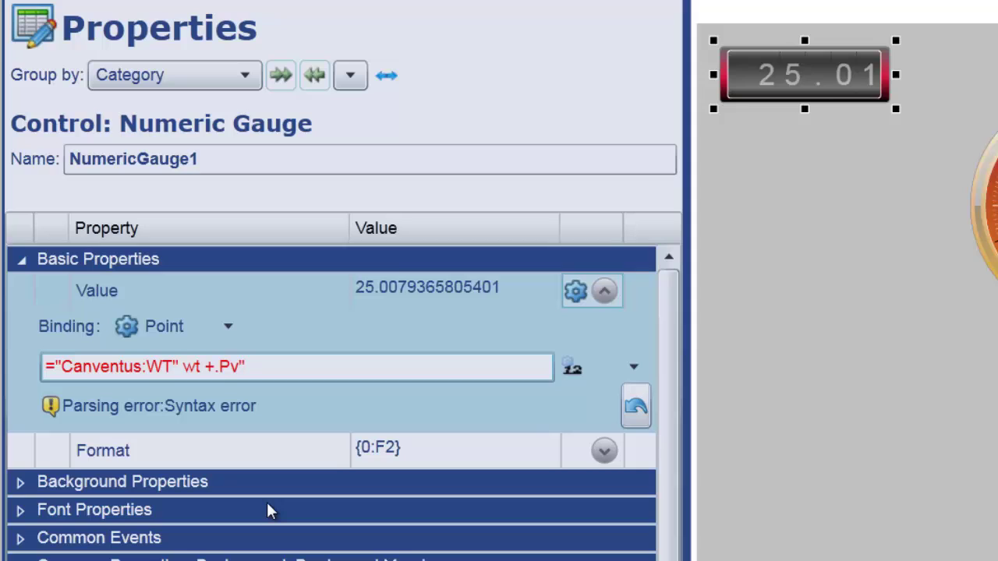
type("\"")
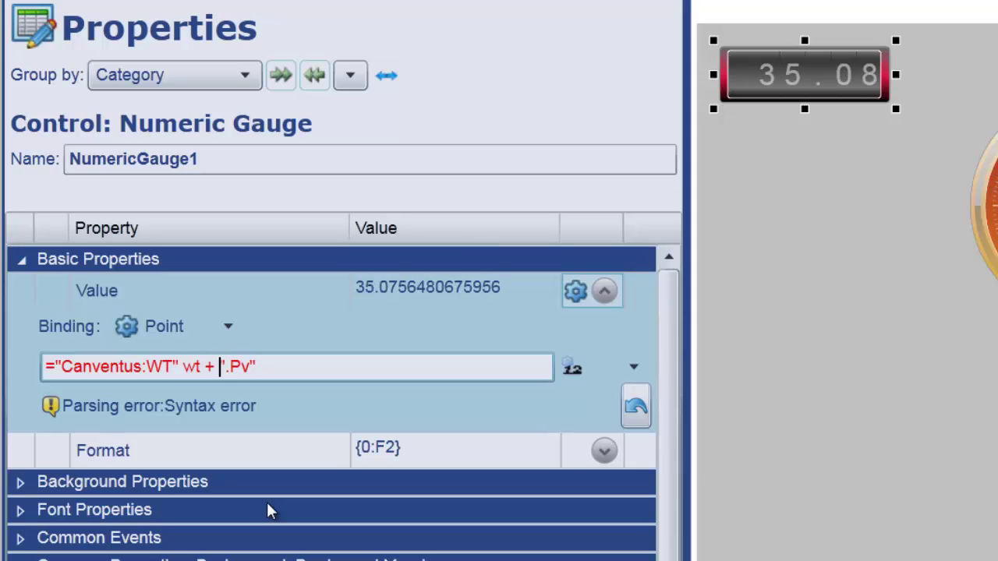
key("Left")
key("Left")
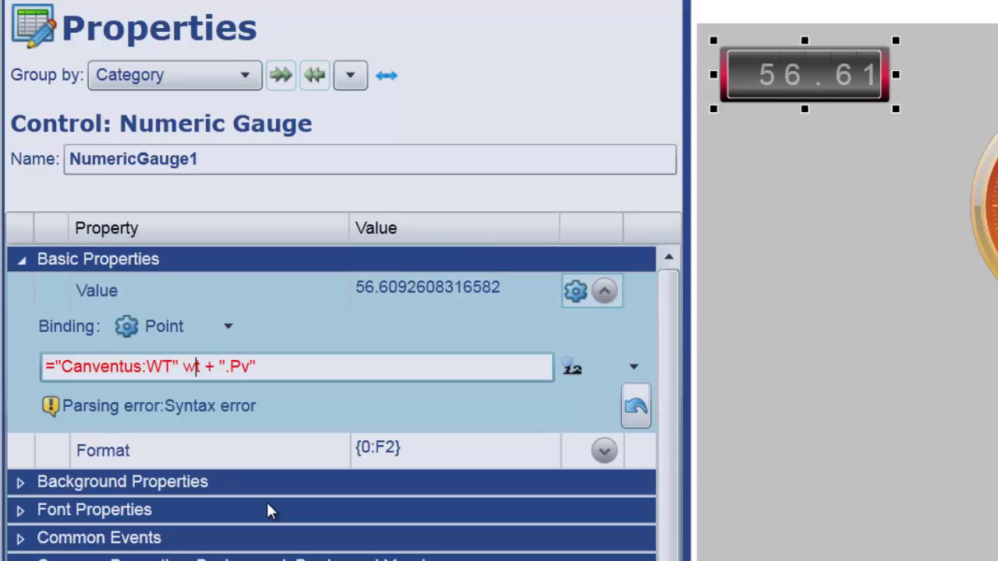
type("+")
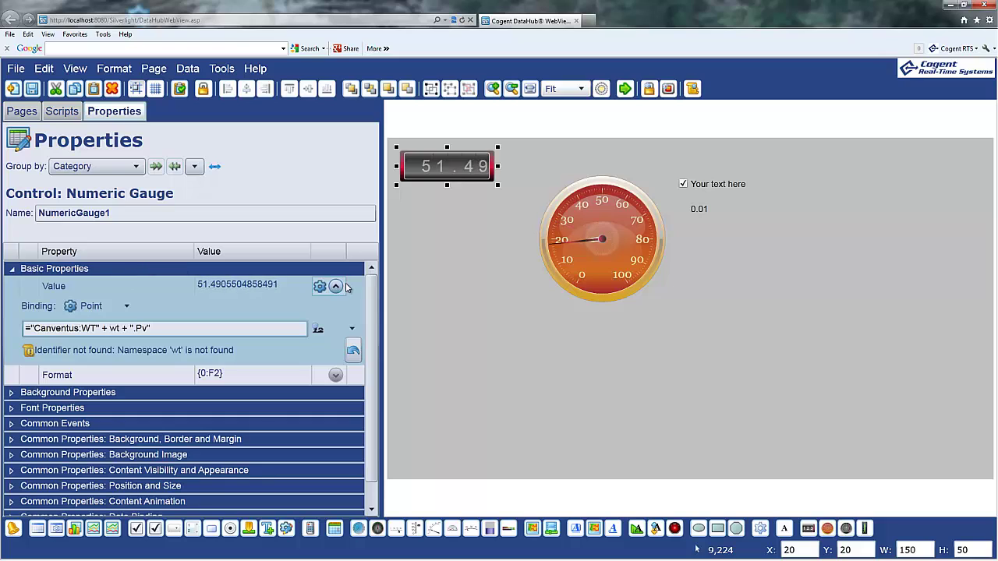
Open the saved page Canventus Wind Turbines - Unbound from the Users/admin folder
left_click(23, 111)
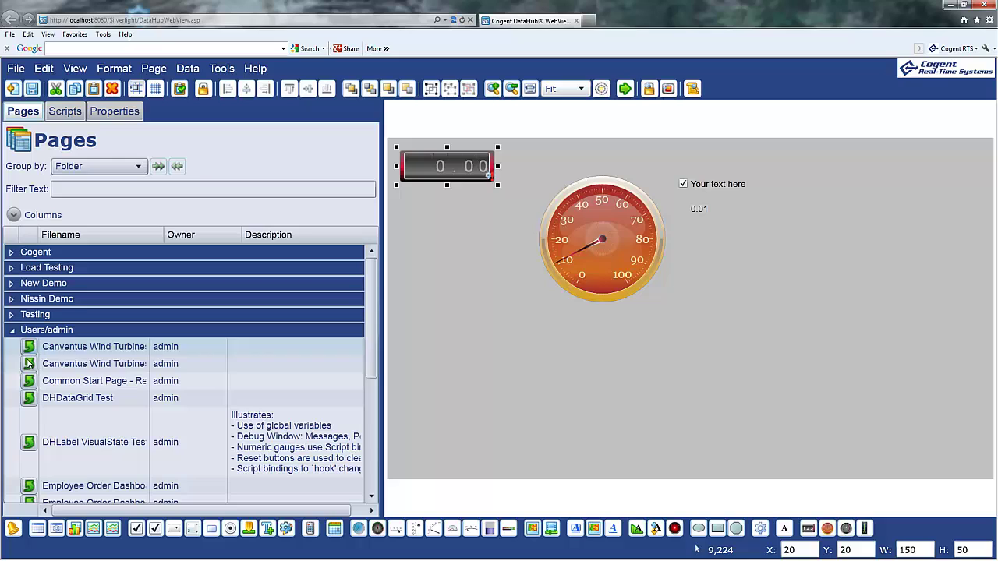
double_click(136, 364)
left_click(604, 357)
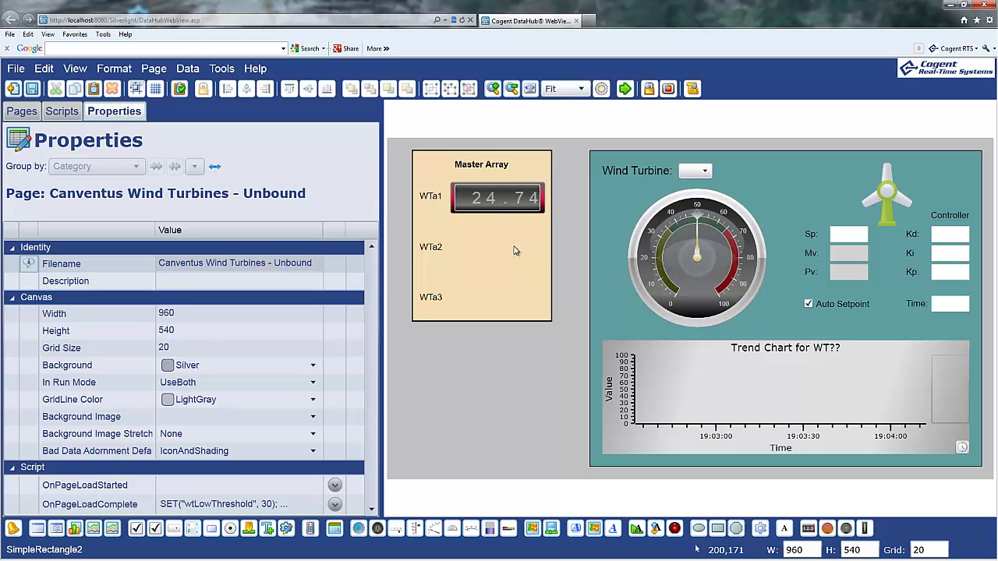
Open the Value binding of the WTa1 numeric gauge in the Master Array box
left_click(501, 210)
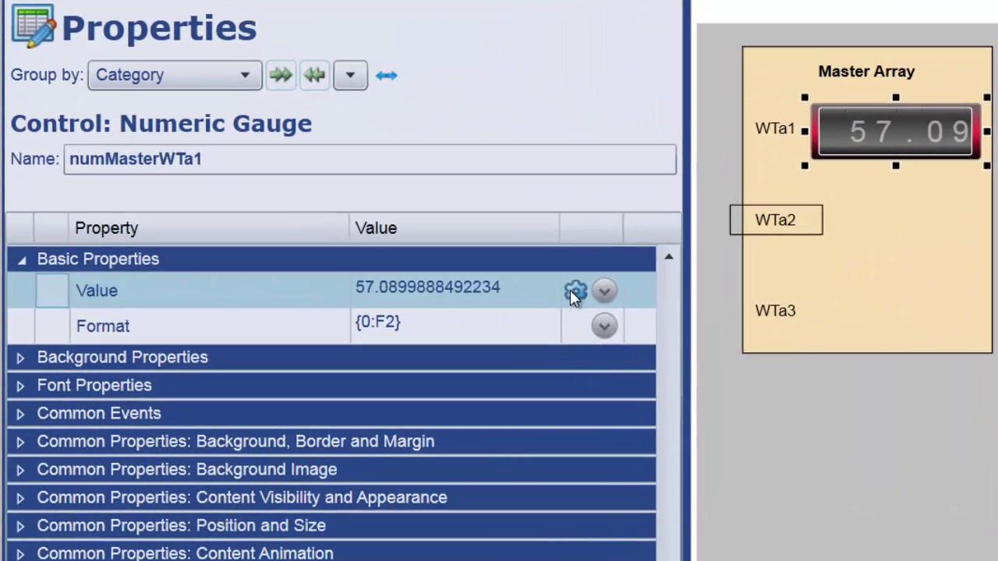
left_click(541, 290)
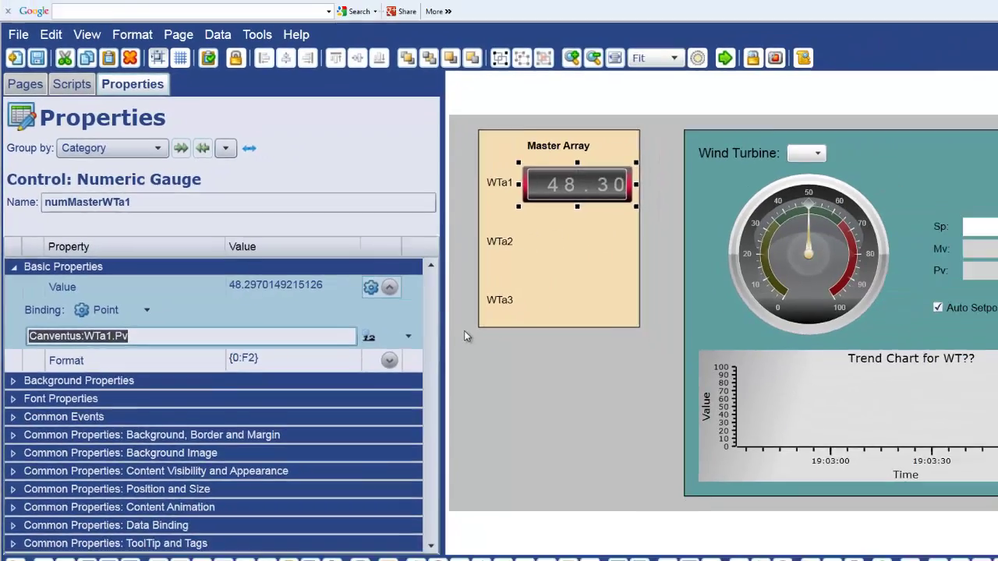
left_click(721, 366)
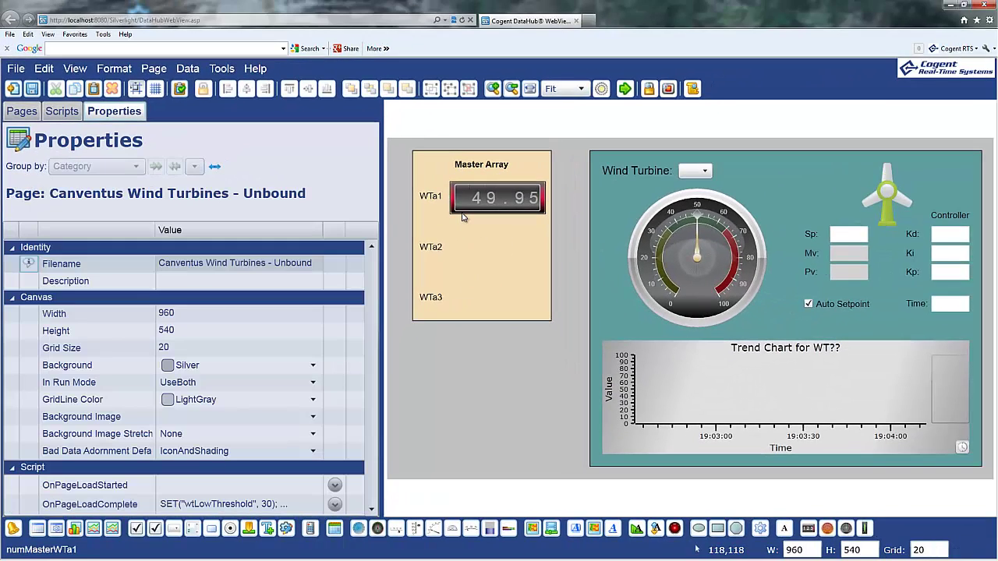
left_click(465, 238)
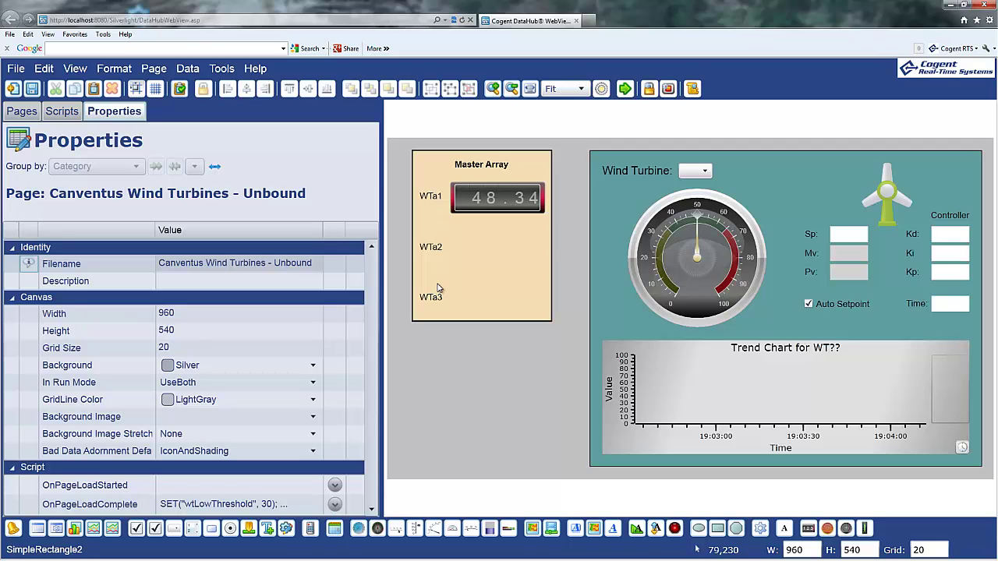
left_click(850, 233)
key("Tab")
key("Tab")
key("Tab")
key("Tab")
key("Tab")
key("Tab")
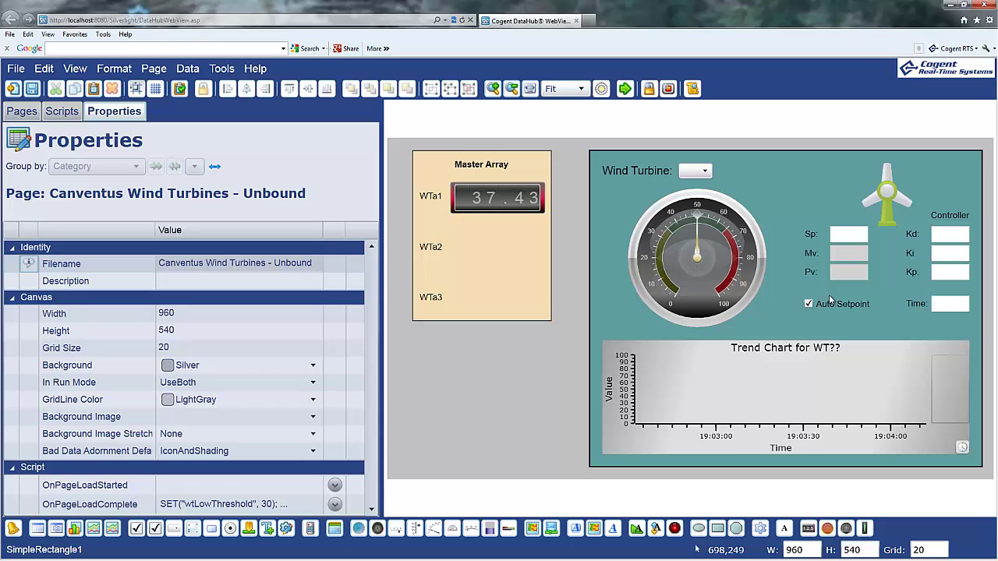
key("Tab")
key("Tab")
key("Tab")
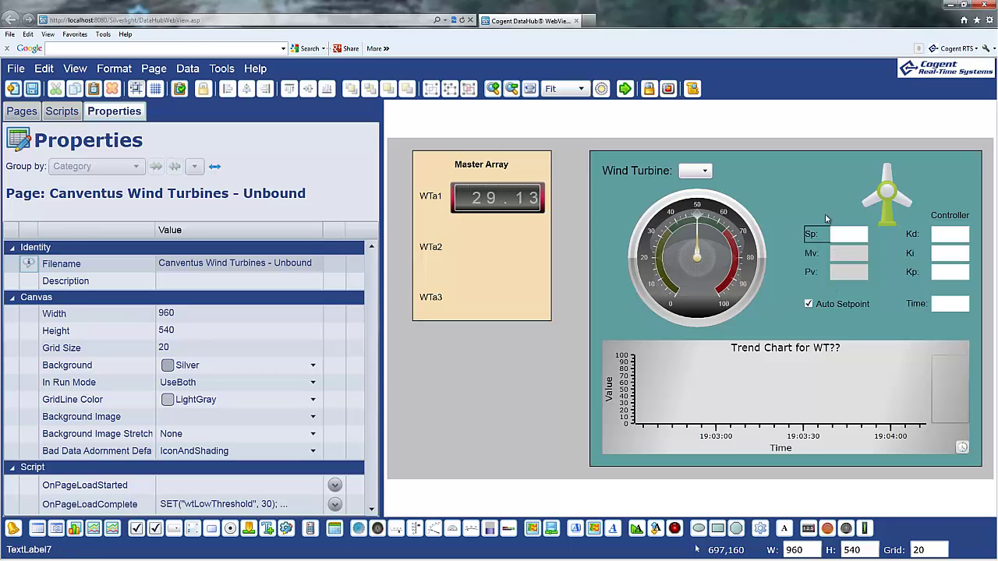
Run the page to examine the Wind Turbine selector's list of items, and return to design mode
left_click(631, 89)
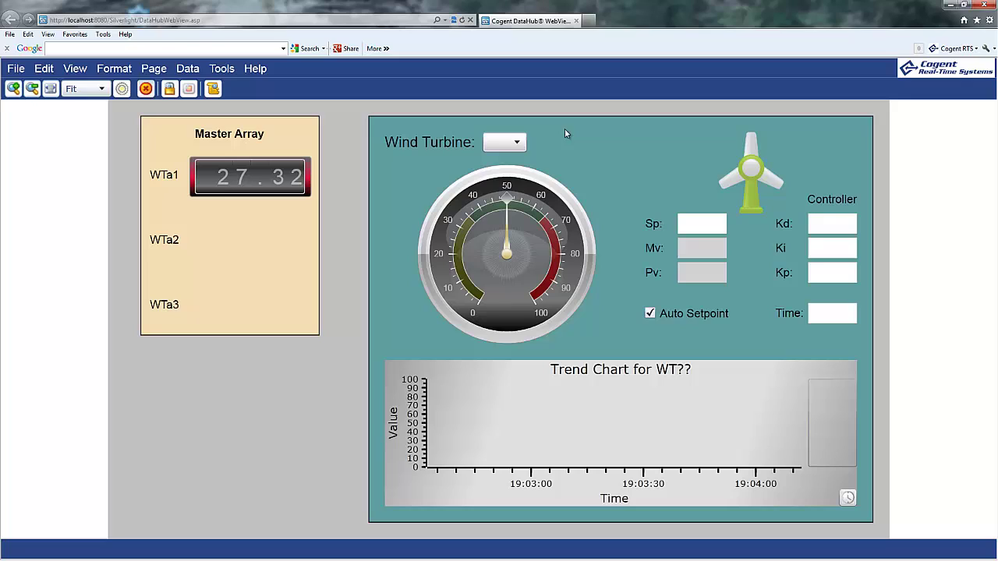
left_click(514, 143)
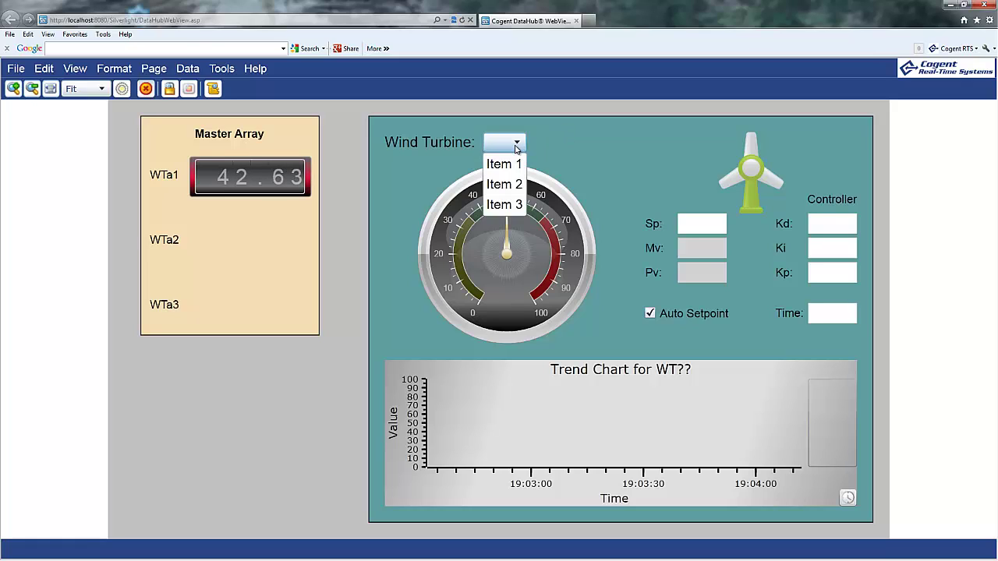
left_click(560, 243)
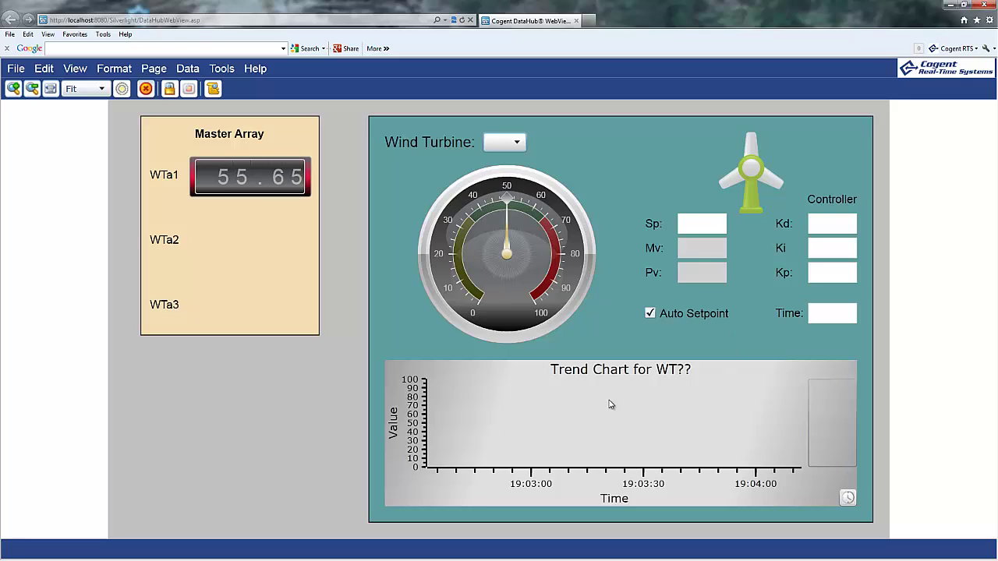
left_click(517, 145)
left_click(517, 145)
left_click(212, 88)
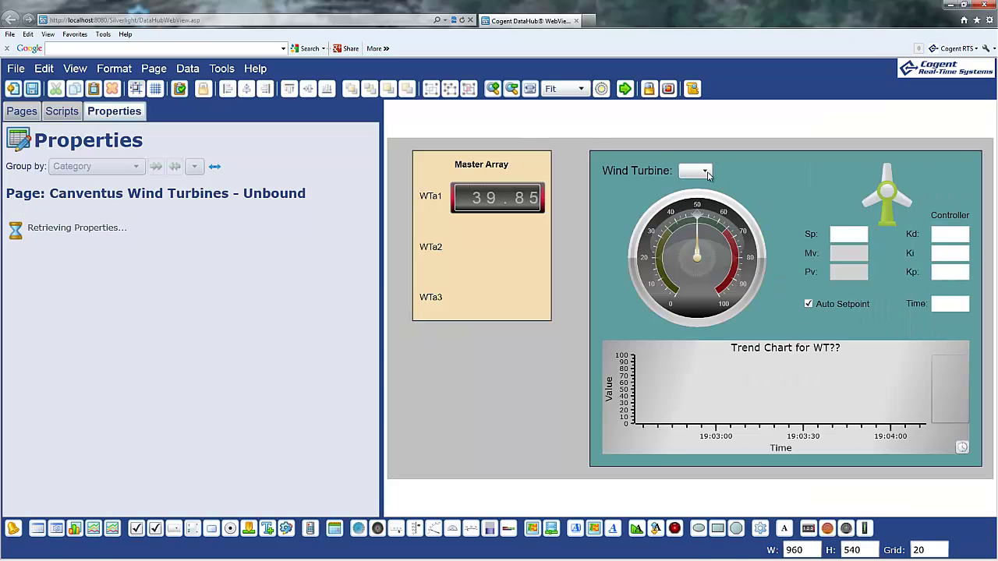
Replace the Wind Turbine combo box's Items Source script with ["a1","a2","a3"]; and close the binding
left_click(705, 172)
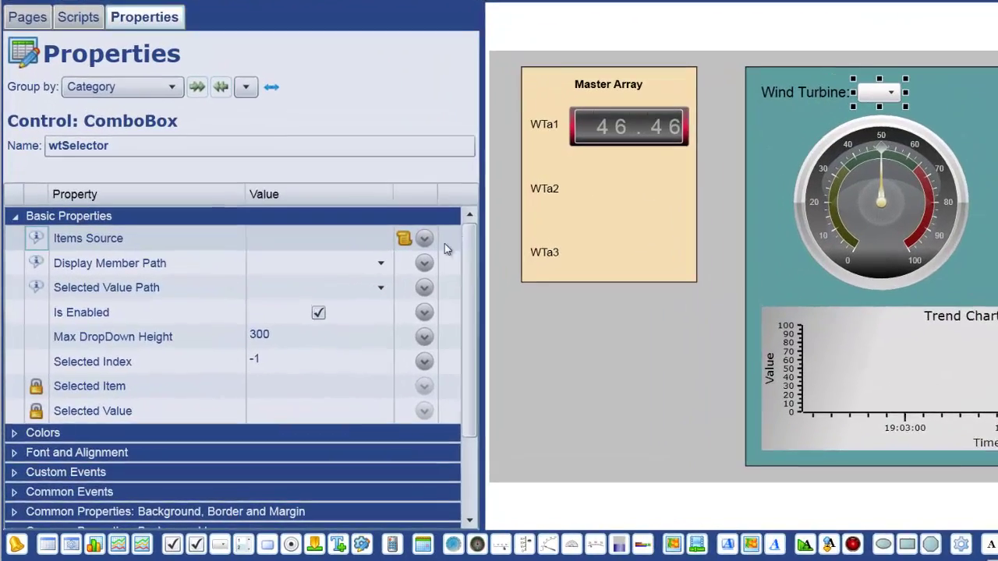
left_click(424, 237)
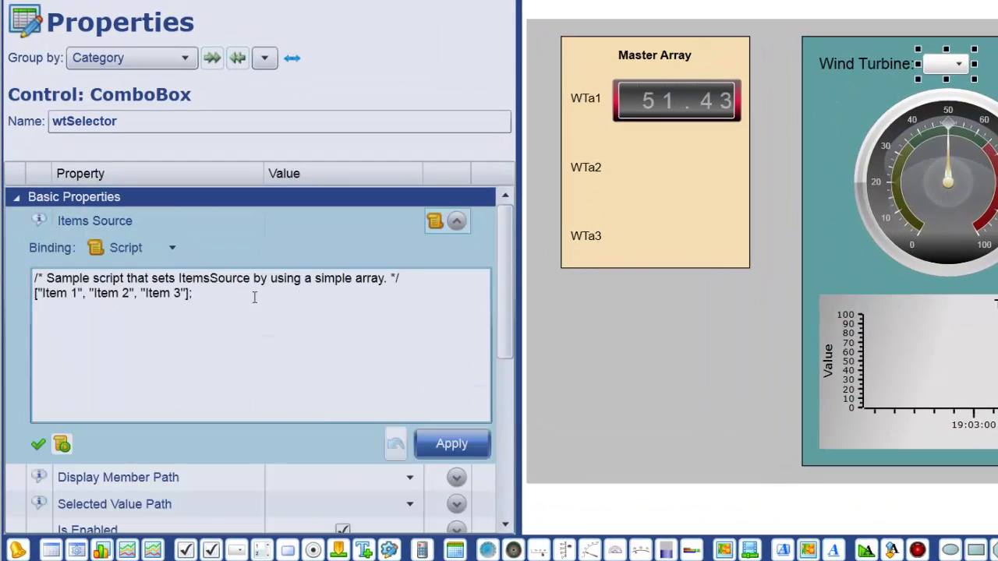
key("ctrl+a")
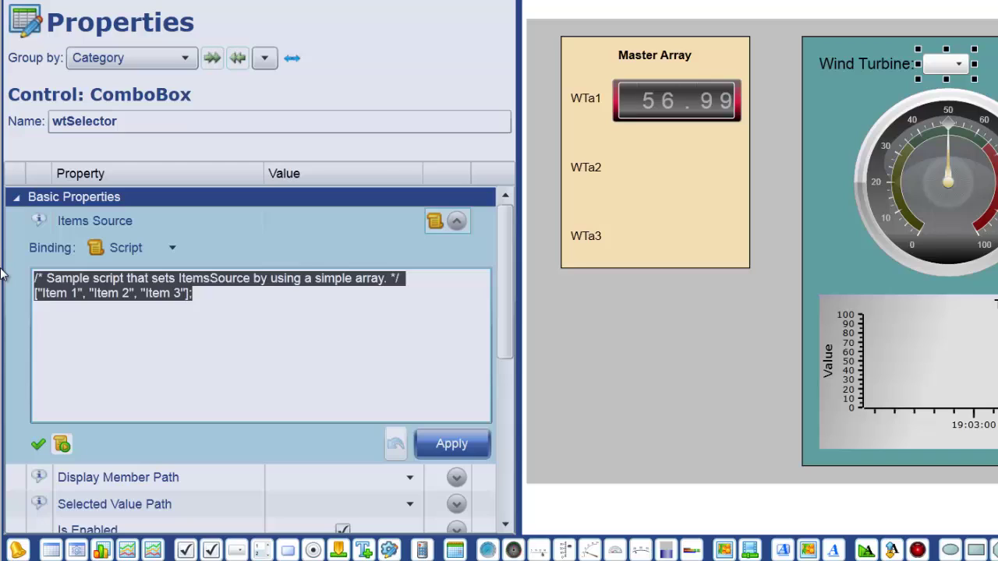
key("Delete")
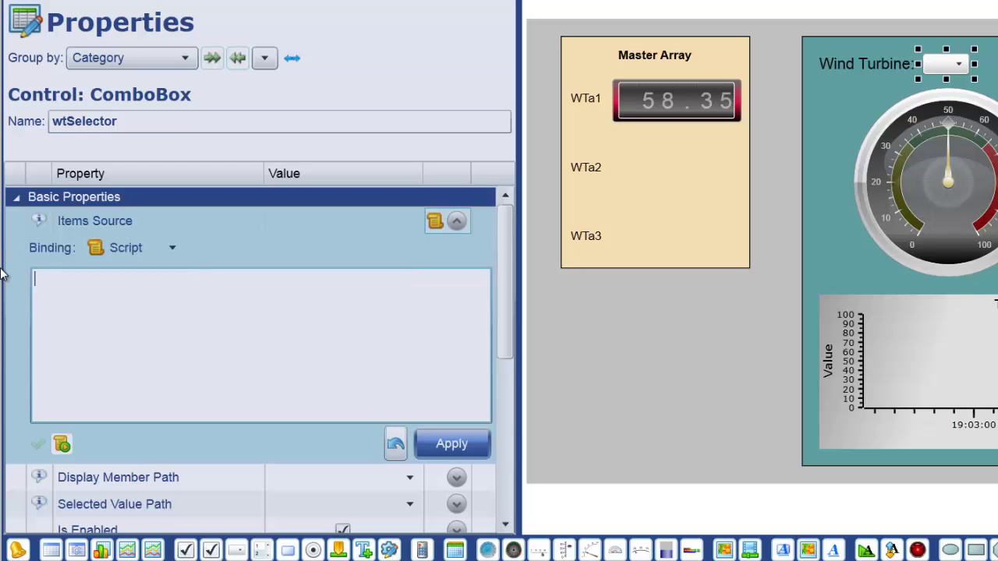
type("[")
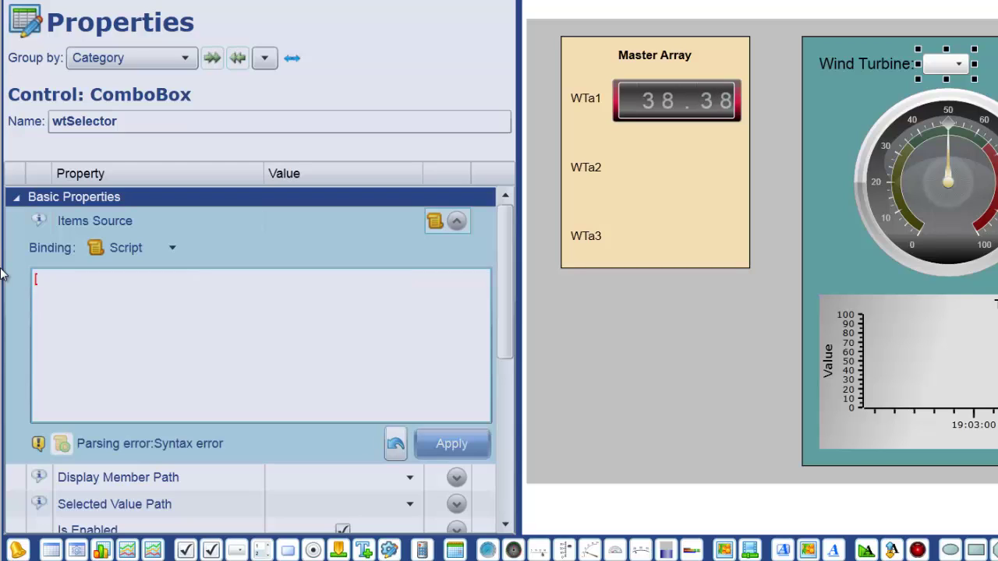
type("\"a1")
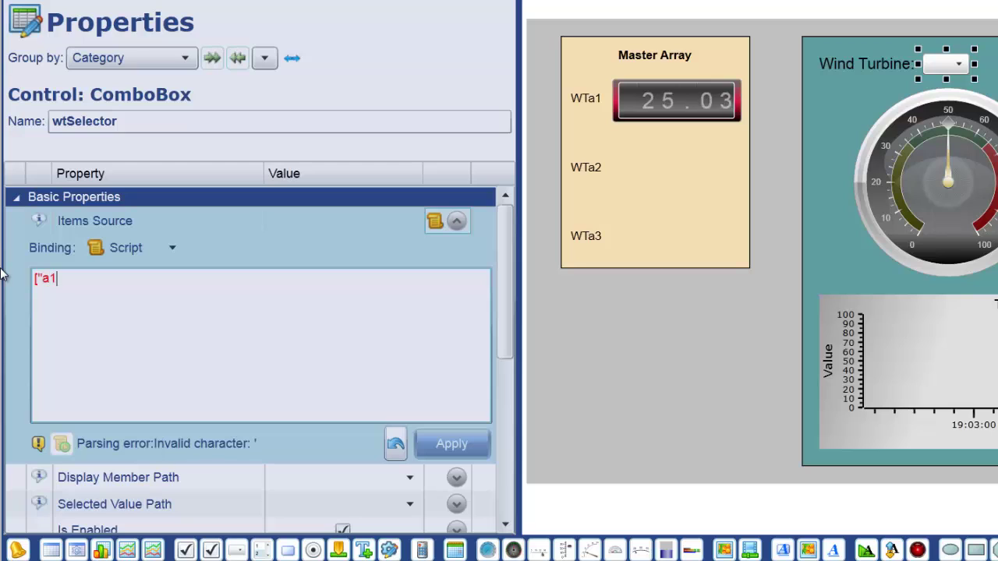
type("\",\"a2\",\"a3\"")
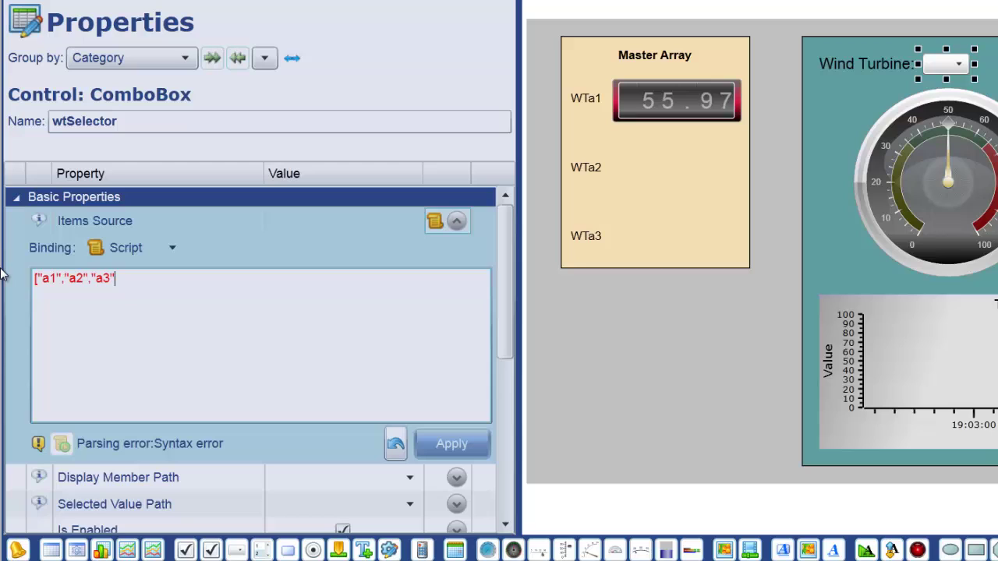
type("];")
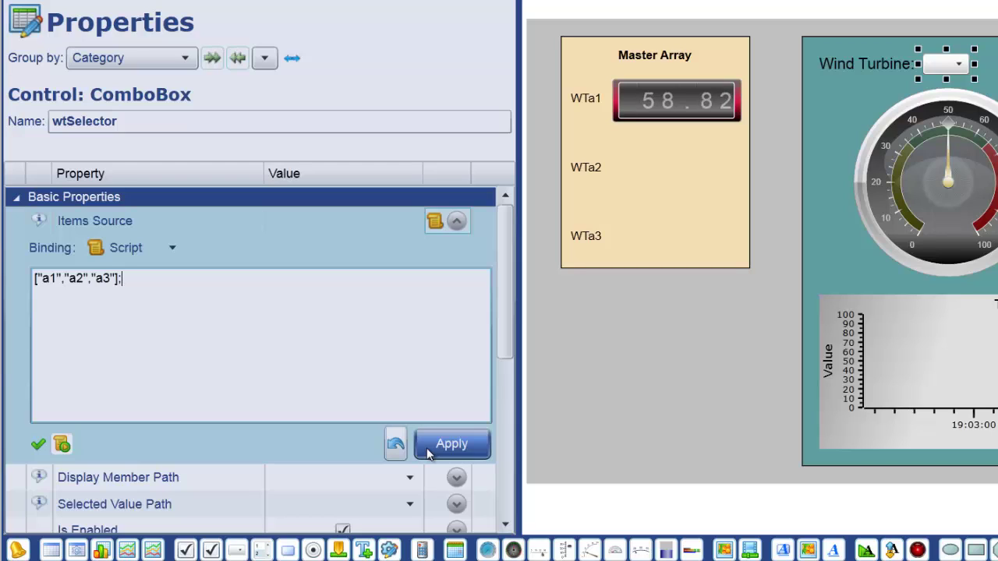
left_click(457, 222)
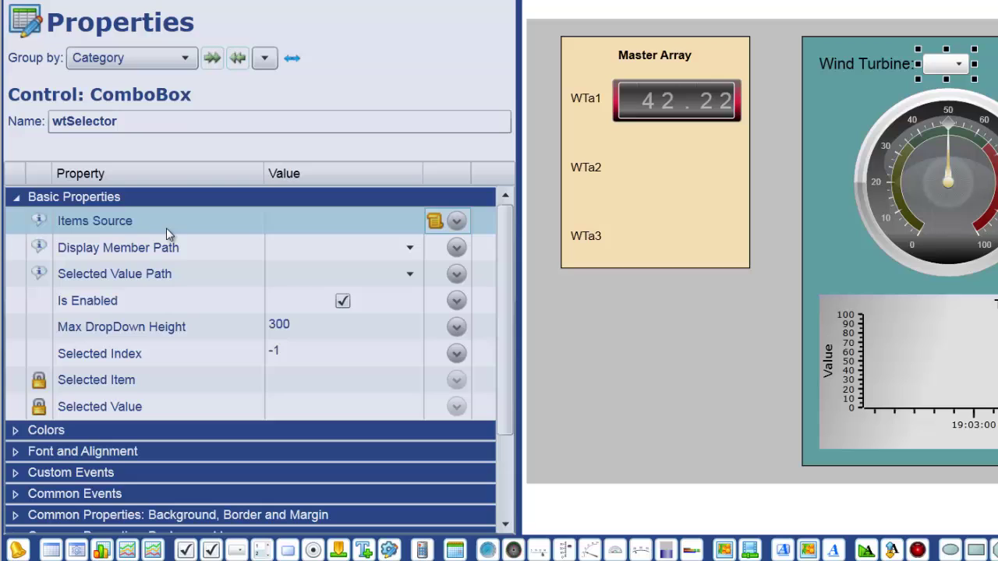
Start the Wind Turbine combo box's OnSelectionChanged script with SET("wt", GETP());
left_click(14, 199)
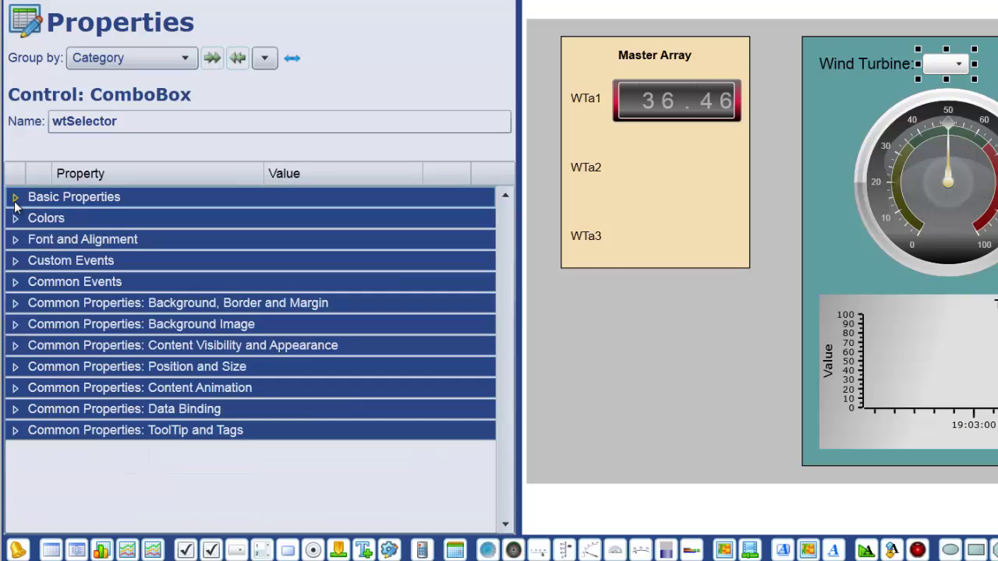
left_click(15, 261)
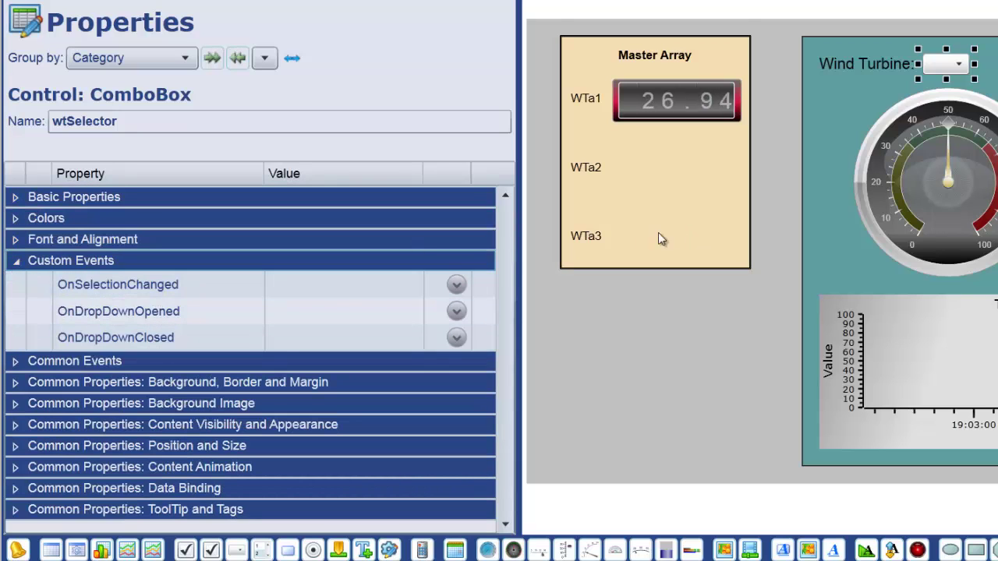
left_click(456, 286)
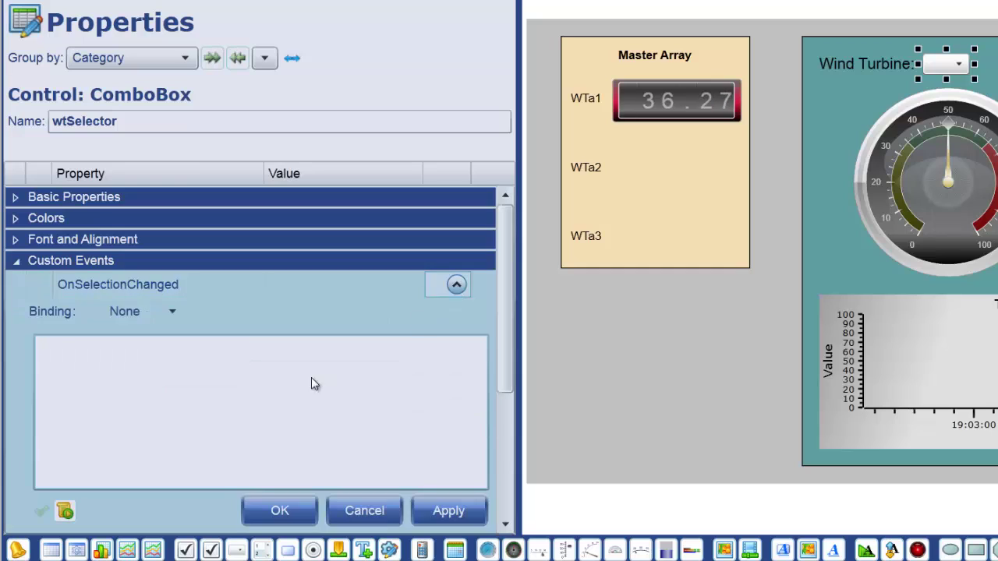
left_click(262, 399)
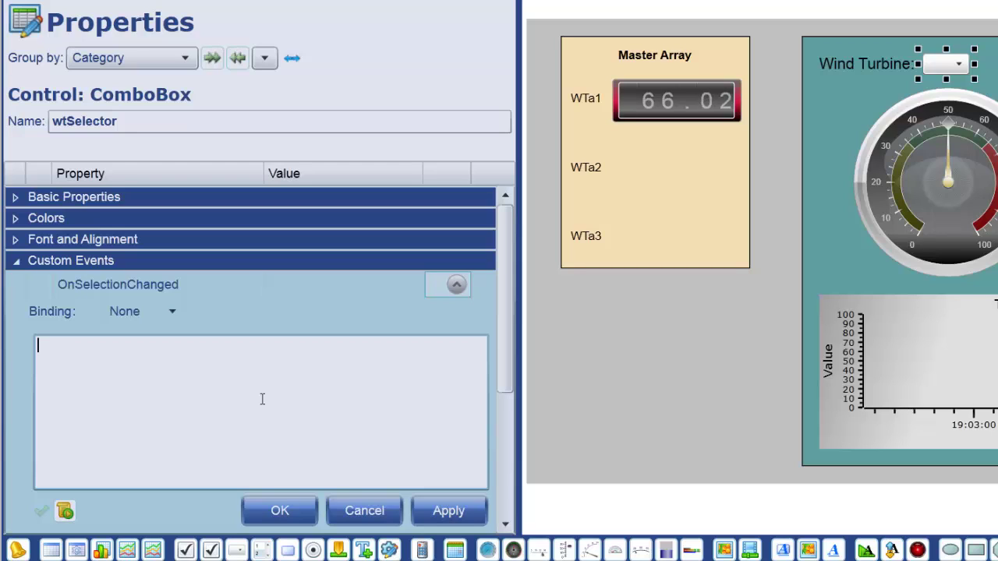
type("SET")
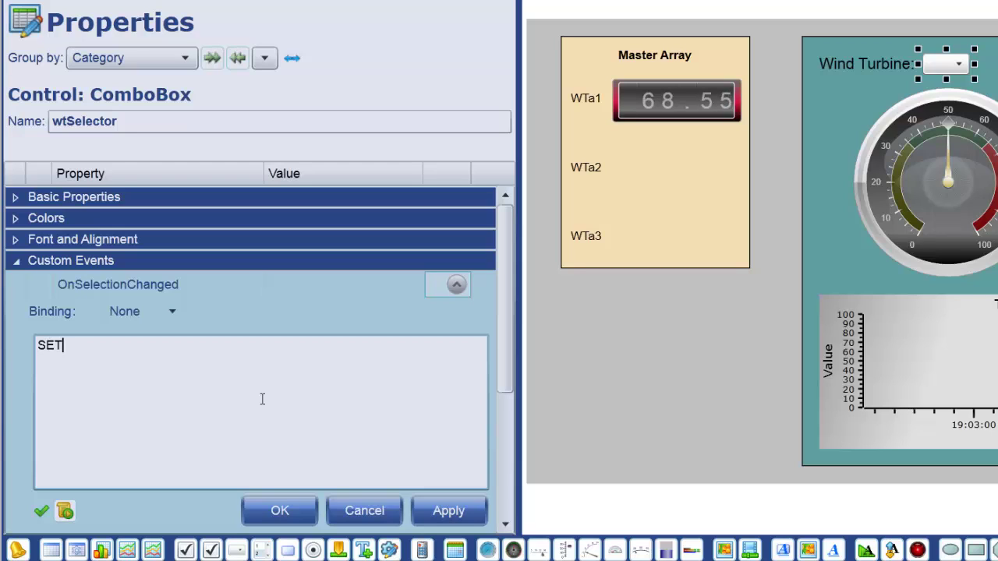
type("(\"w")
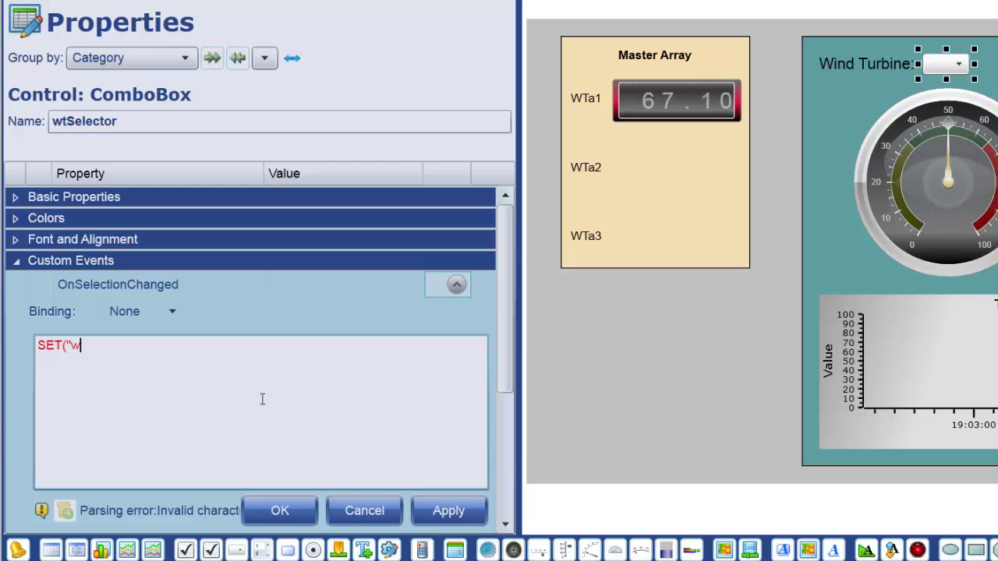
type("t\"")
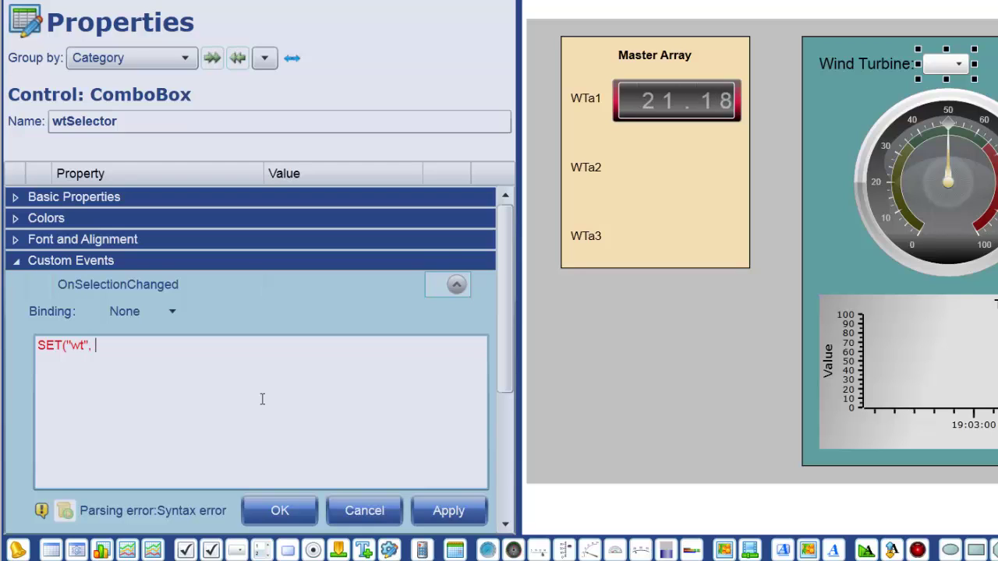
type(", GETP")
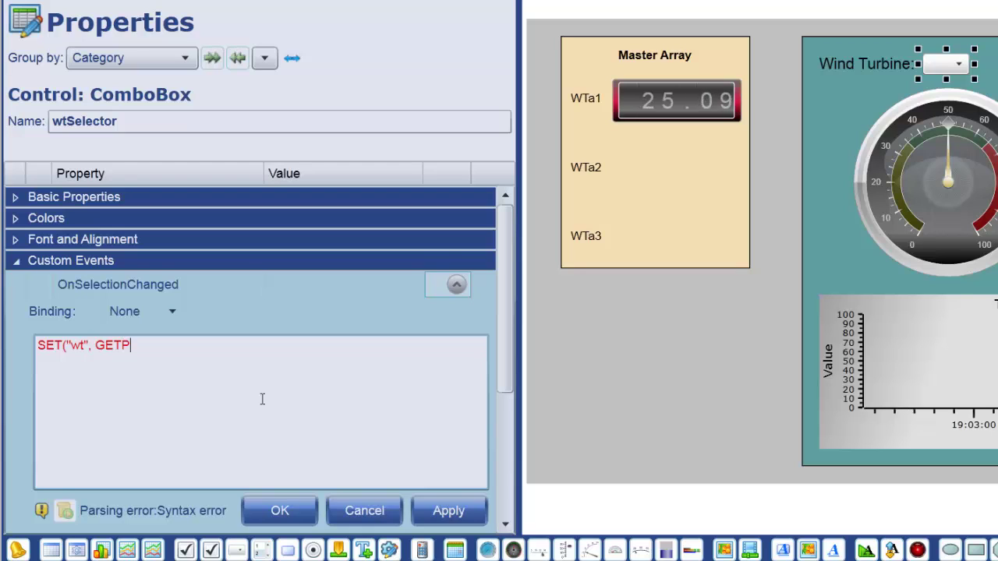
type("())")
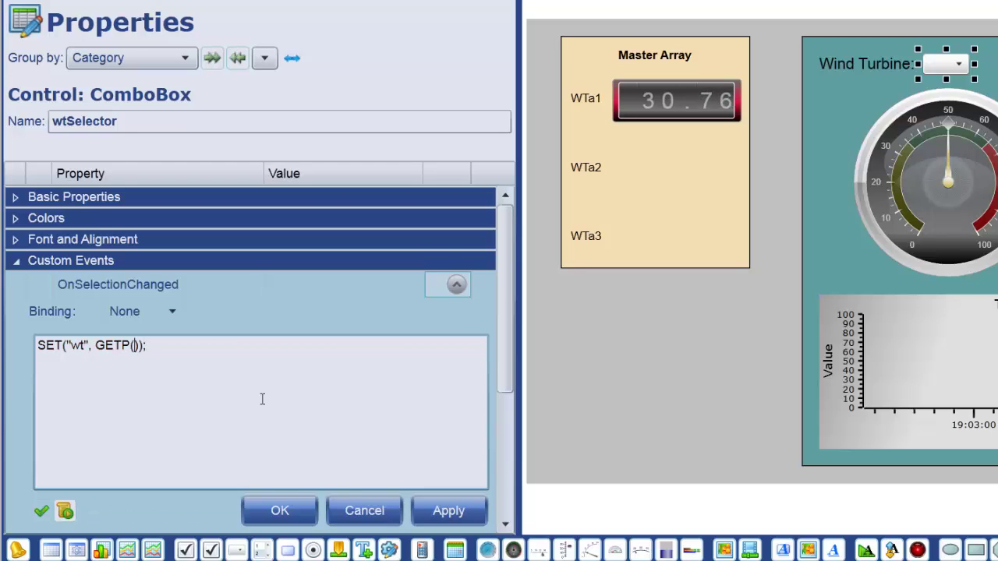
type("\"\"")
key("Left")
type("@S")
type("elected")
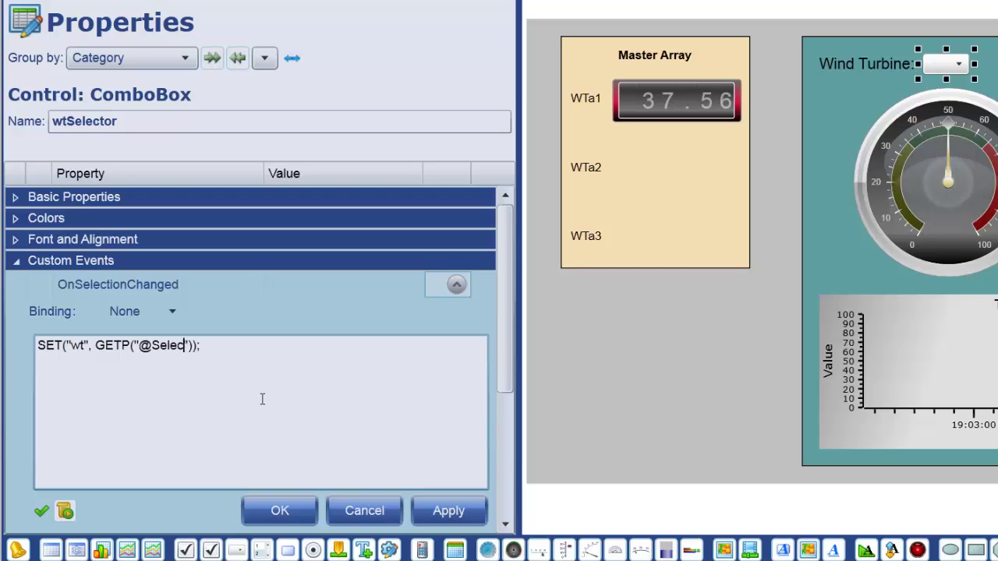
type("Value")
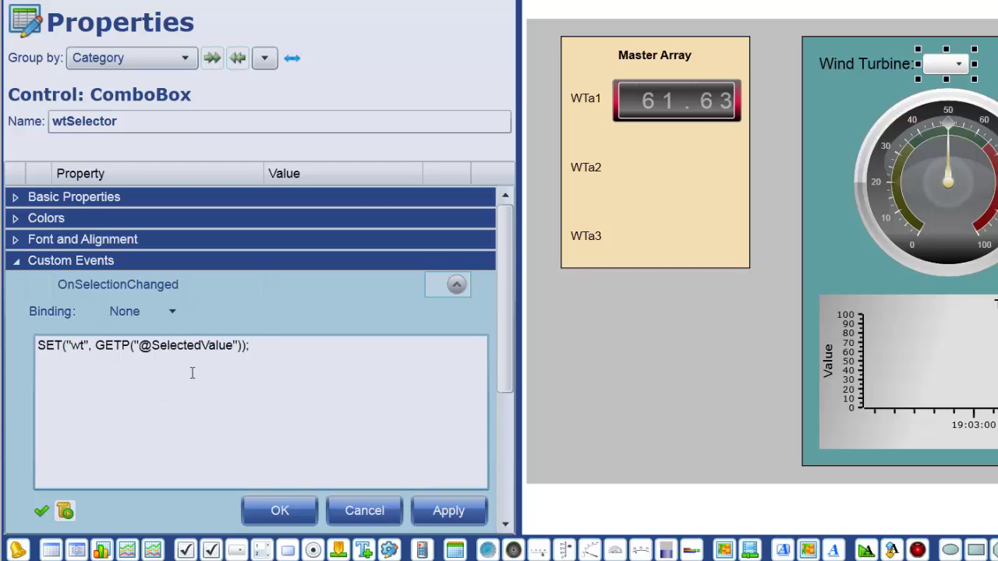
left_click(434, 508)
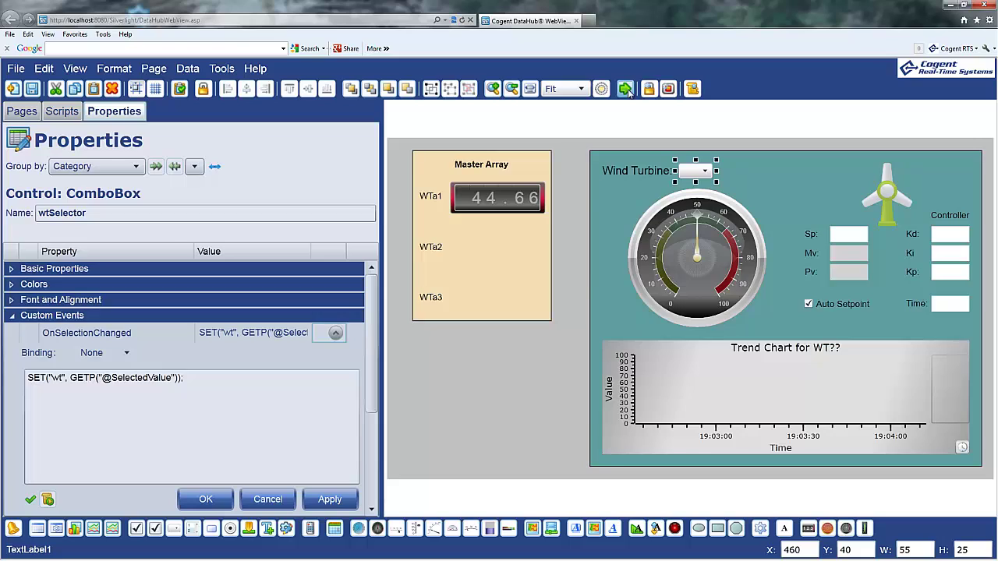
Run the page and choose a2 in the Wind Turbine selector
left_click(626, 89)
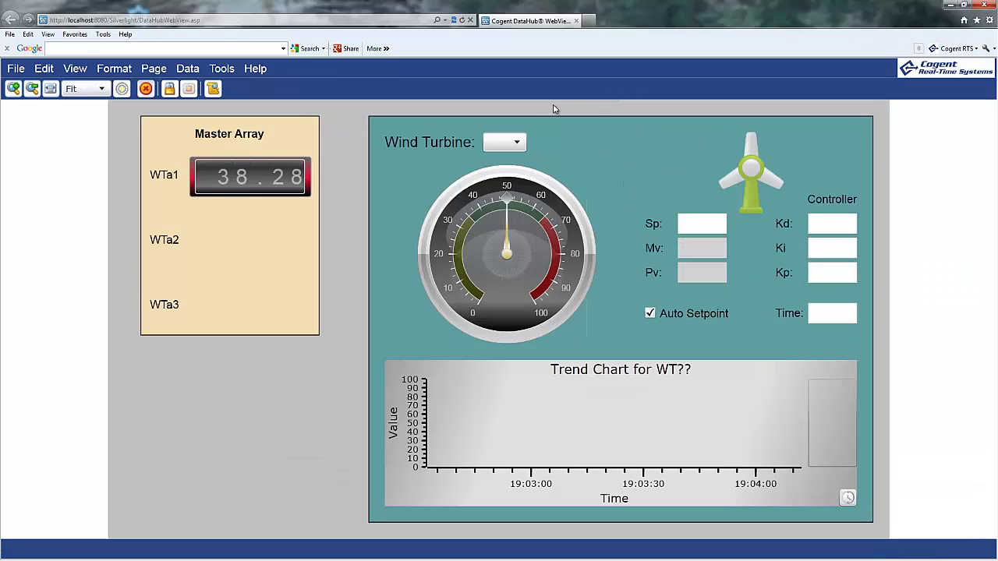
left_click(512, 141)
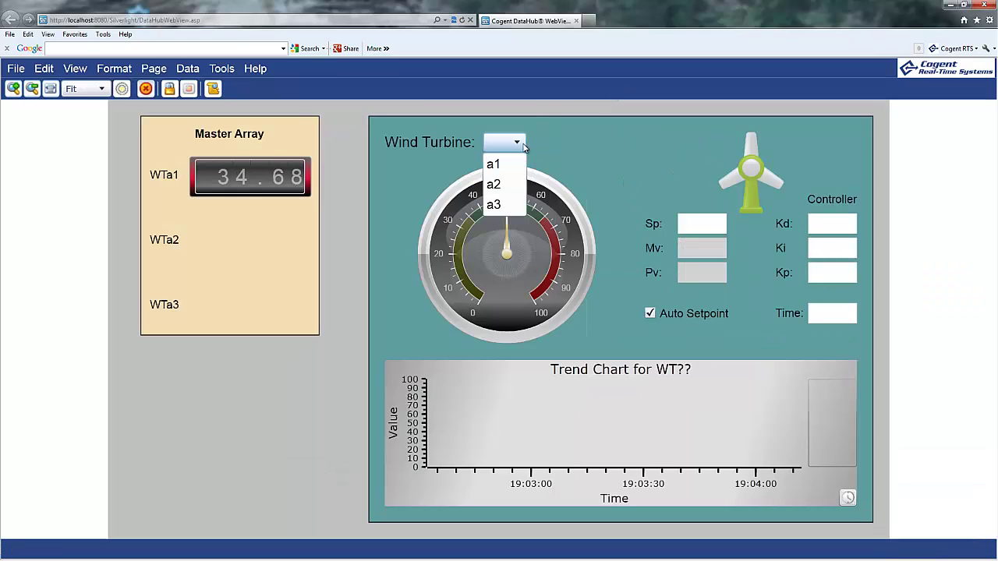
left_click(507, 184)
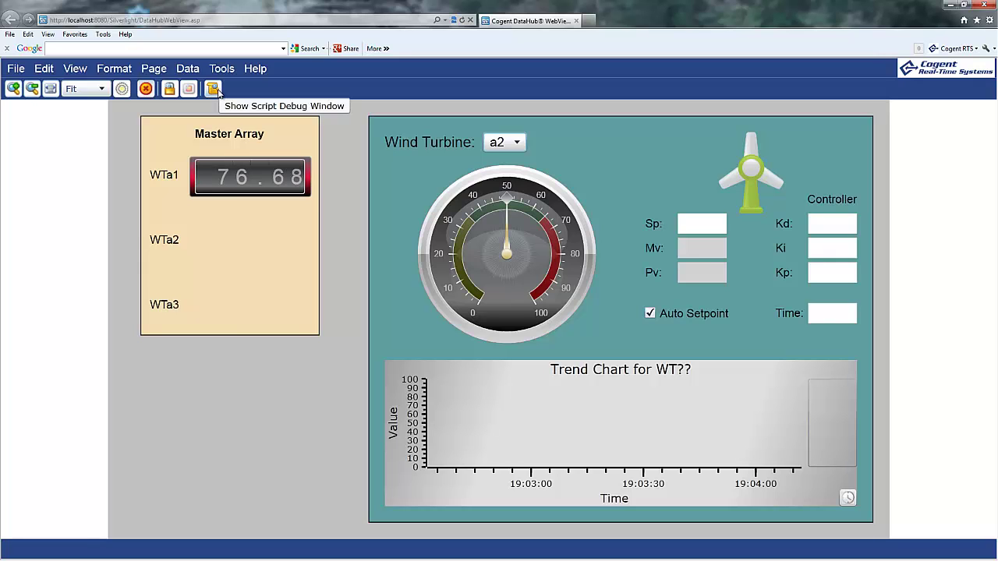
Show the Script Debug Window, enlarge it and examine the dynamic globals
left_click(212, 89)
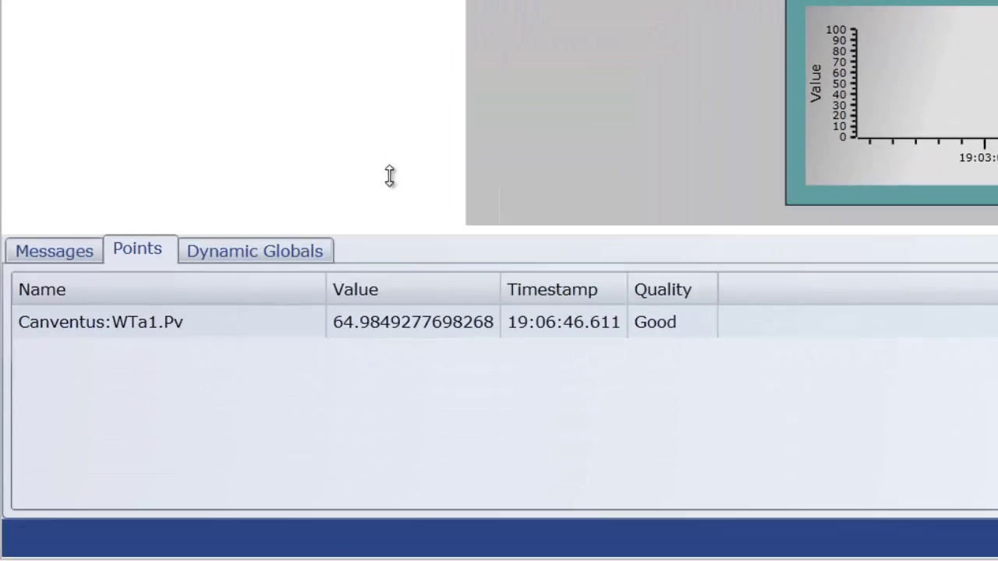
left_click_drag(390, 176, 386, 78)
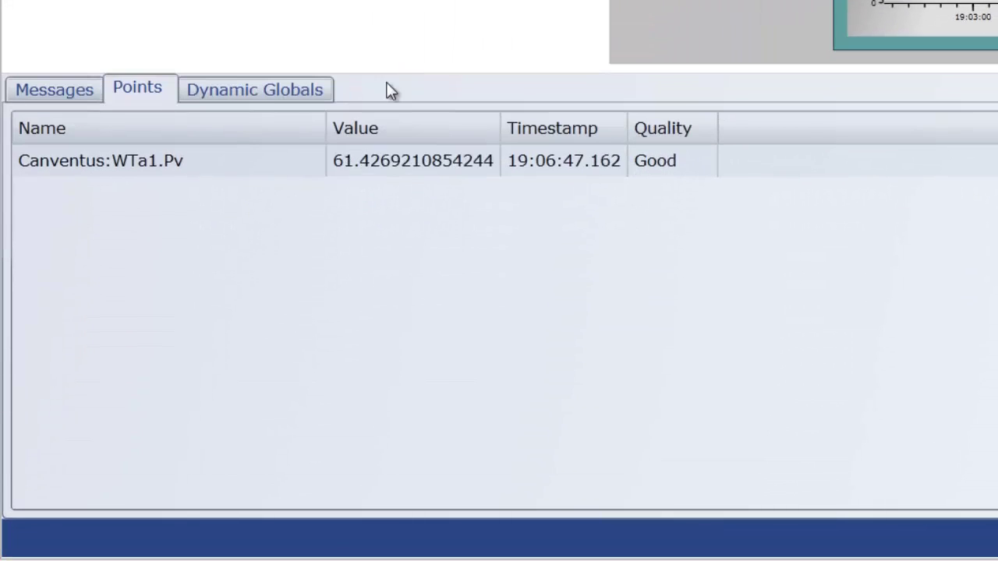
left_click(272, 89)
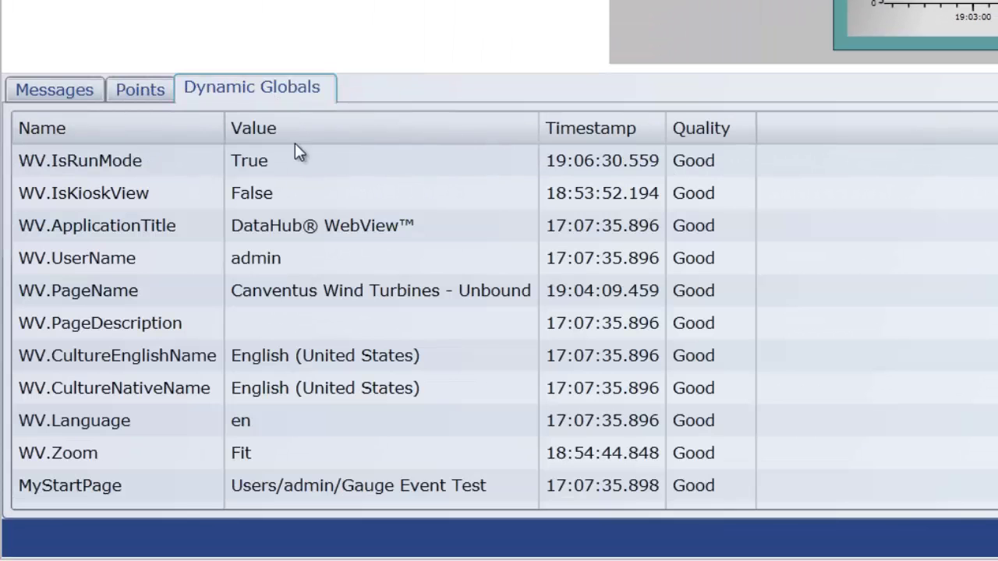
Check the wt variable in the dynamic globals while choosing turbines a1 and a3, and close the debug window and run mode
scroll(406, 258, "down", 4)
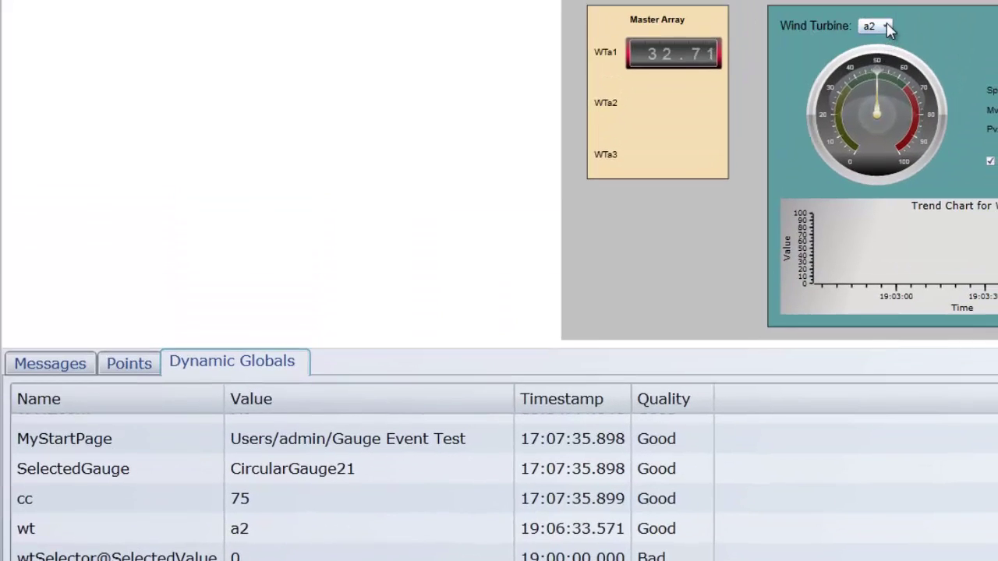
left_click(889, 29)
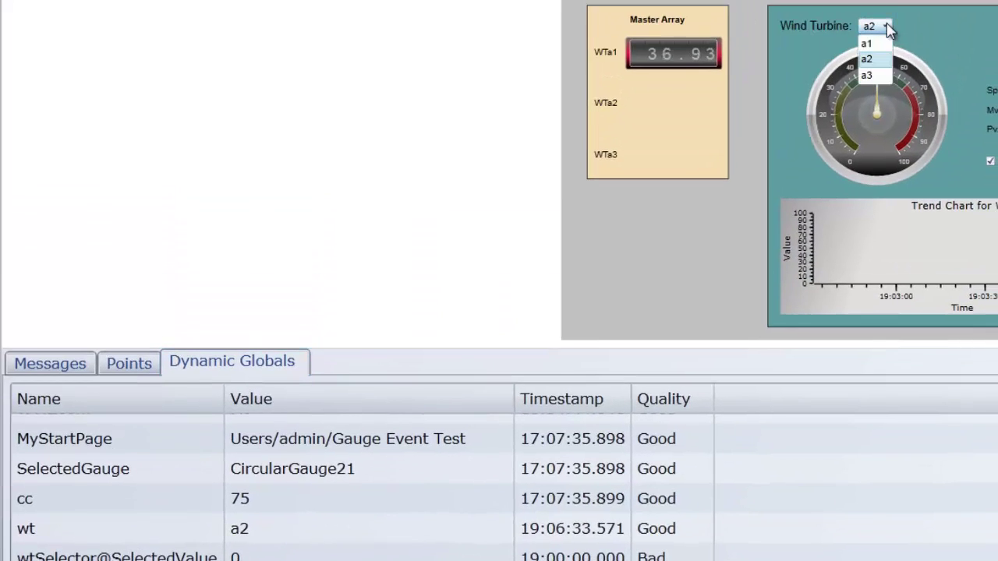
left_click(875, 42)
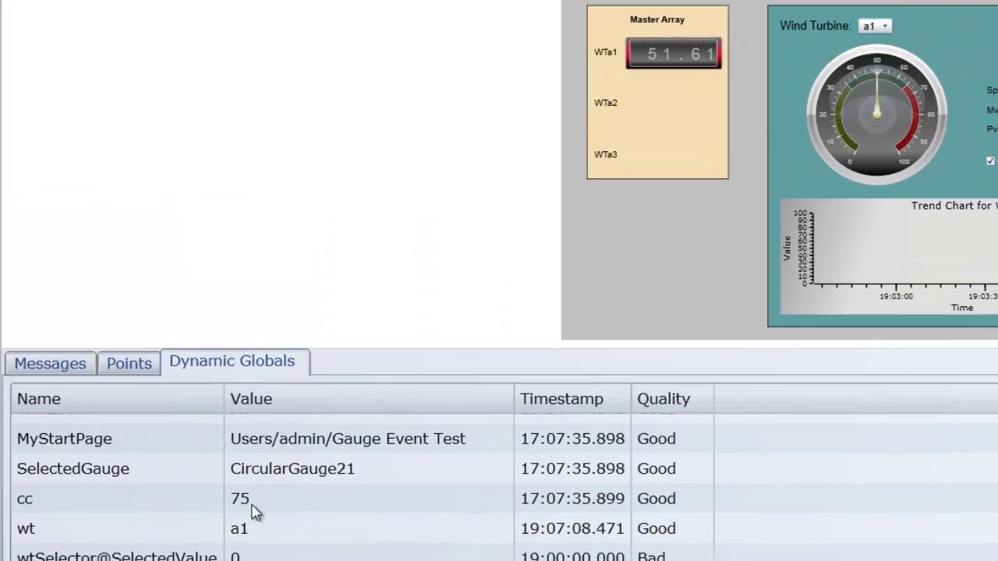
left_click(876, 27)
left_click(871, 78)
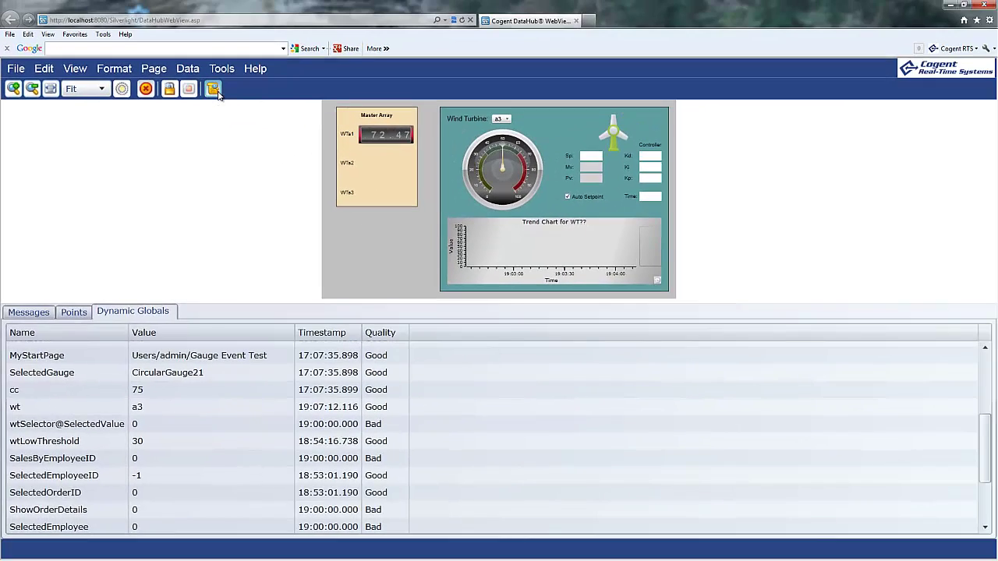
left_click(217, 90)
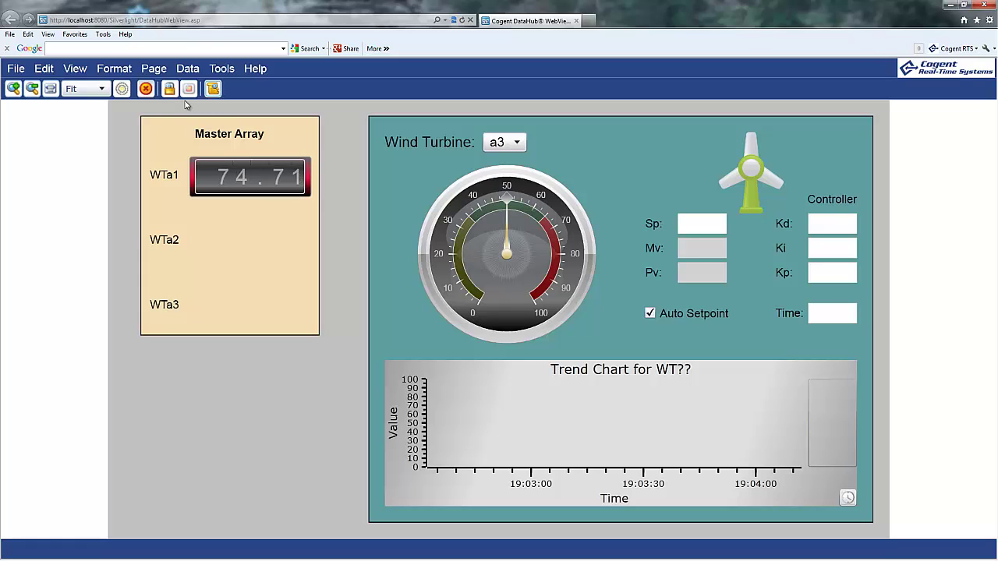
left_click(147, 89)
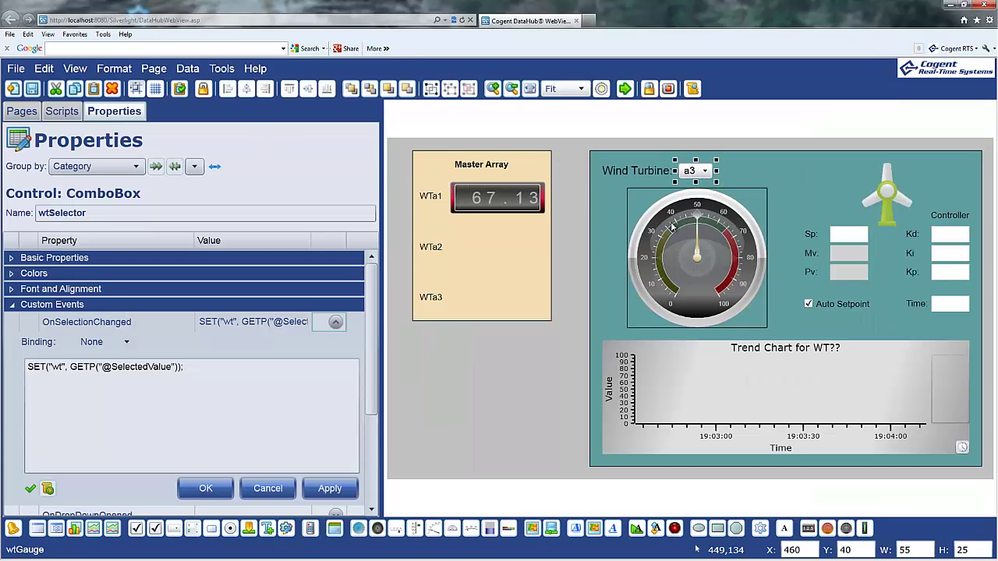
Bind the radial gauge's Needle Value to the point Canventus:WTa1.Pv
left_click(672, 226)
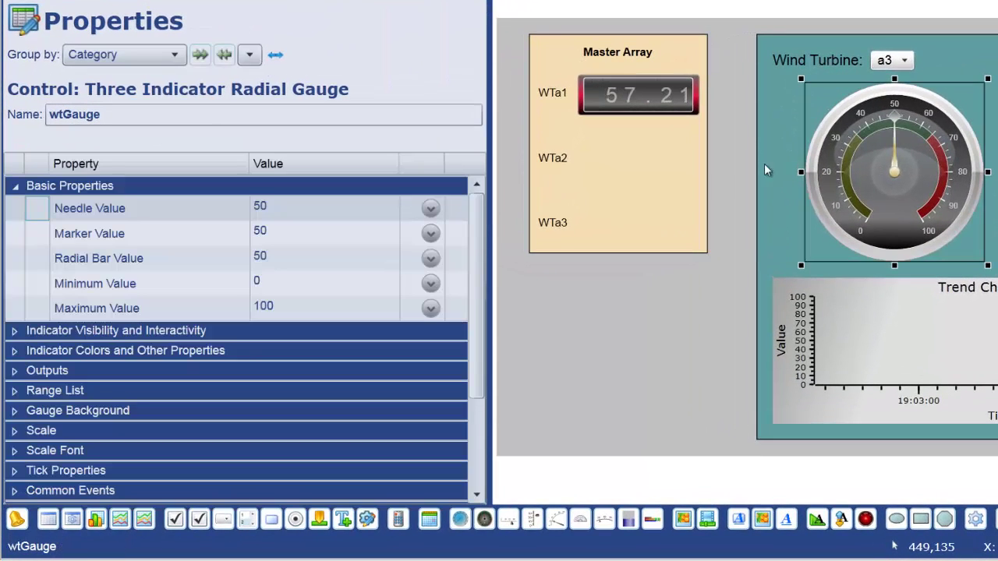
left_click(436, 212)
left_click(145, 241)
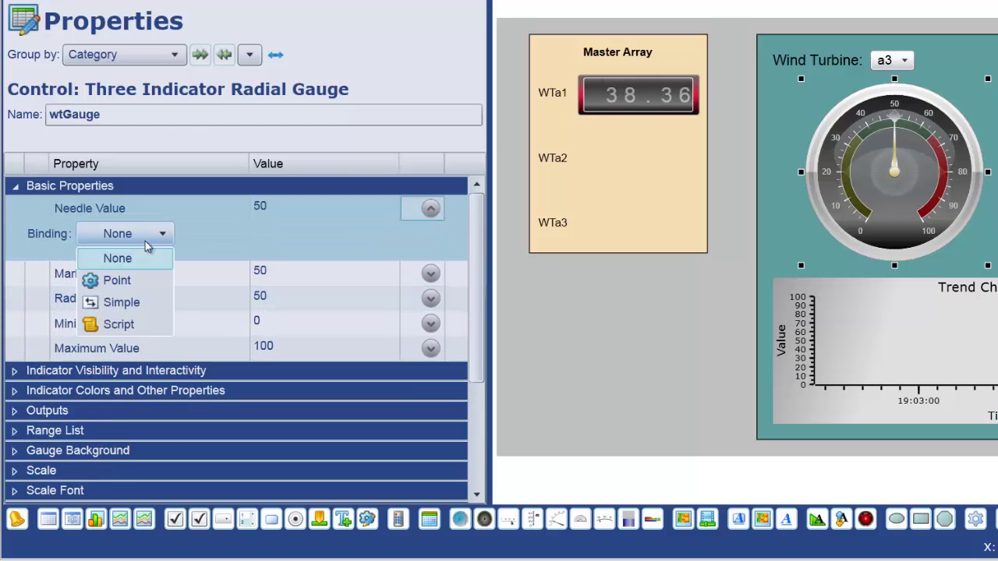
left_click(130, 282)
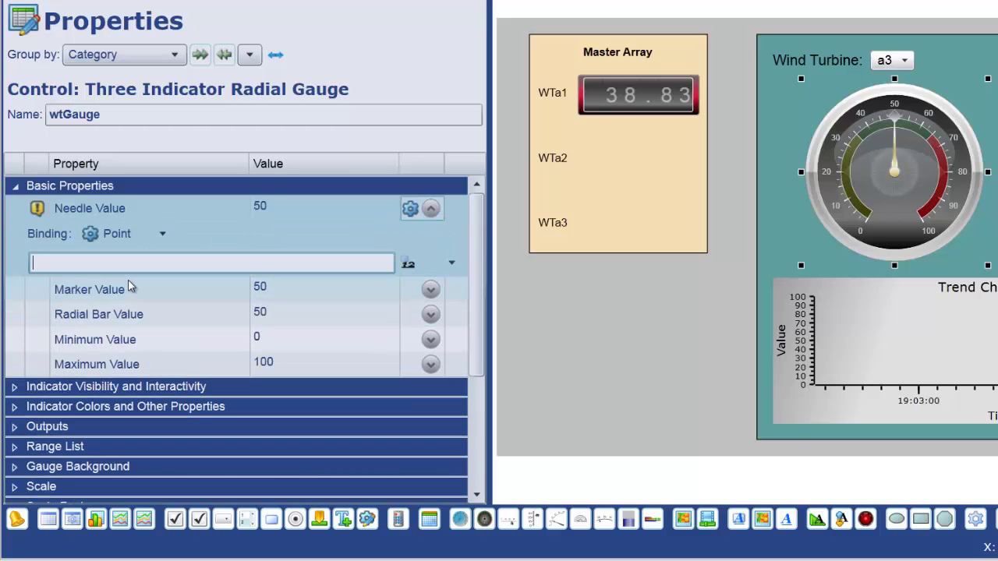
type("Pv")
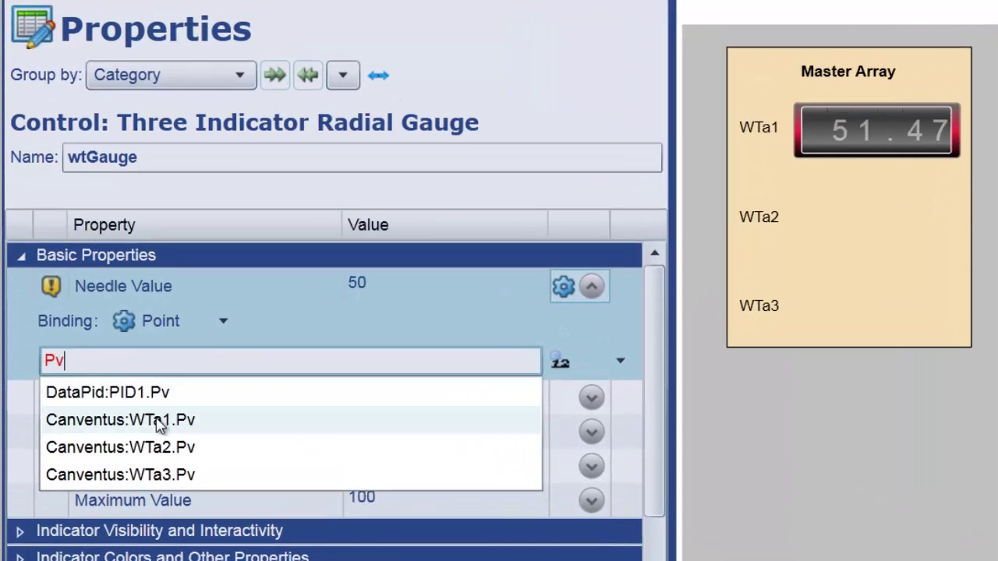
left_click(158, 421)
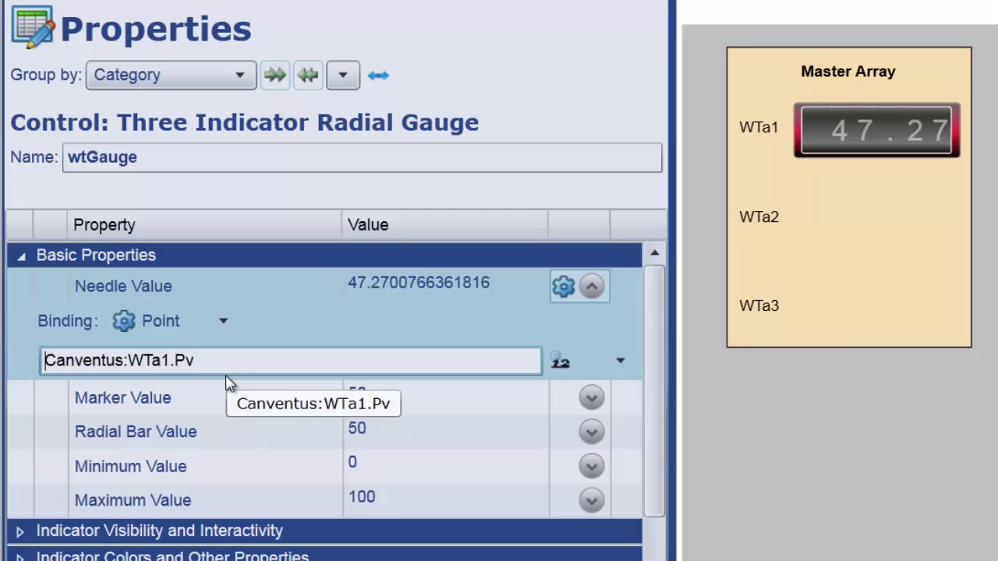
Turn the Needle Value's point name into an expression starting with ="Canventus:WT", removing the a1.Pv part
key("Home")
type("=\"")
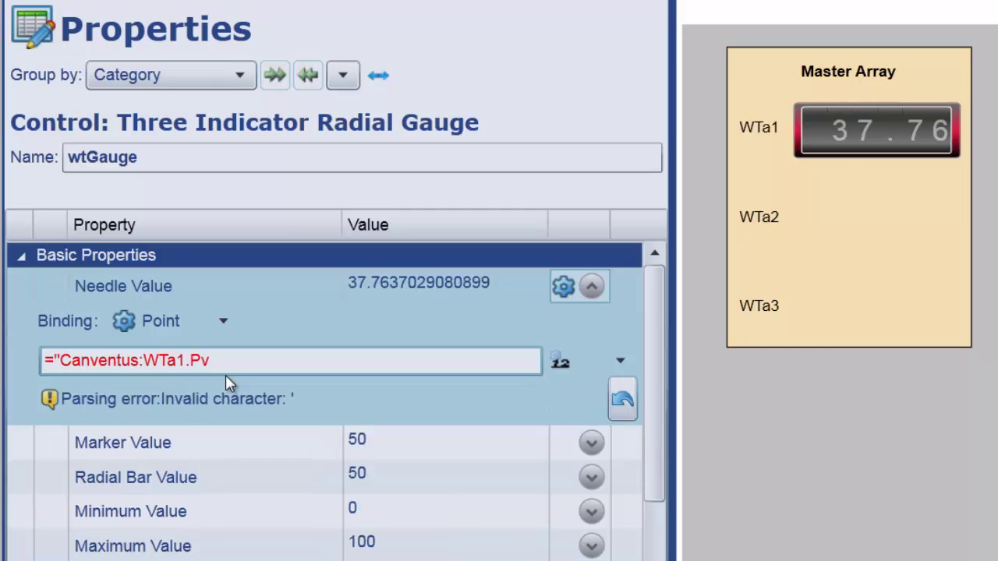
key("End")
key("BackSpace")
key("BackSpace")
key("BackSpace")
key("BackSpace")
key("BackSpace")
key("BackSpace")
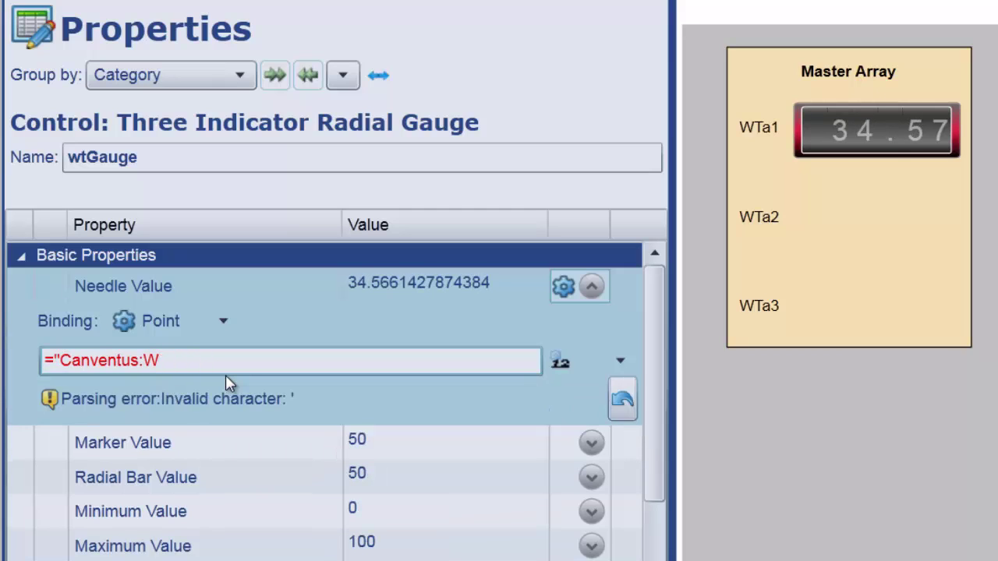
type("T\" ")
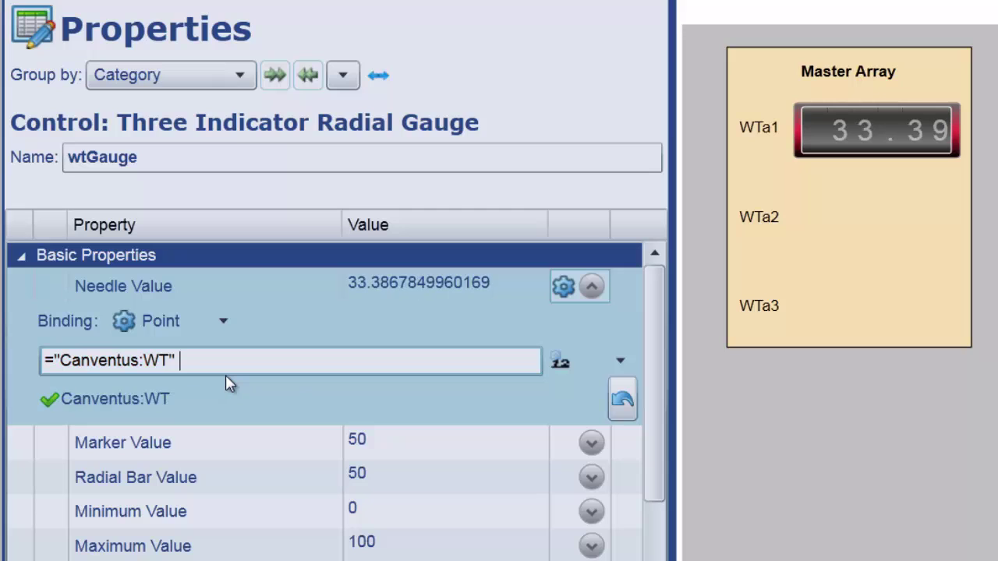
Append + VAL("wt") + ".Pv"; to the Needle Value expression and copy the whole expression
type("+ VAL")
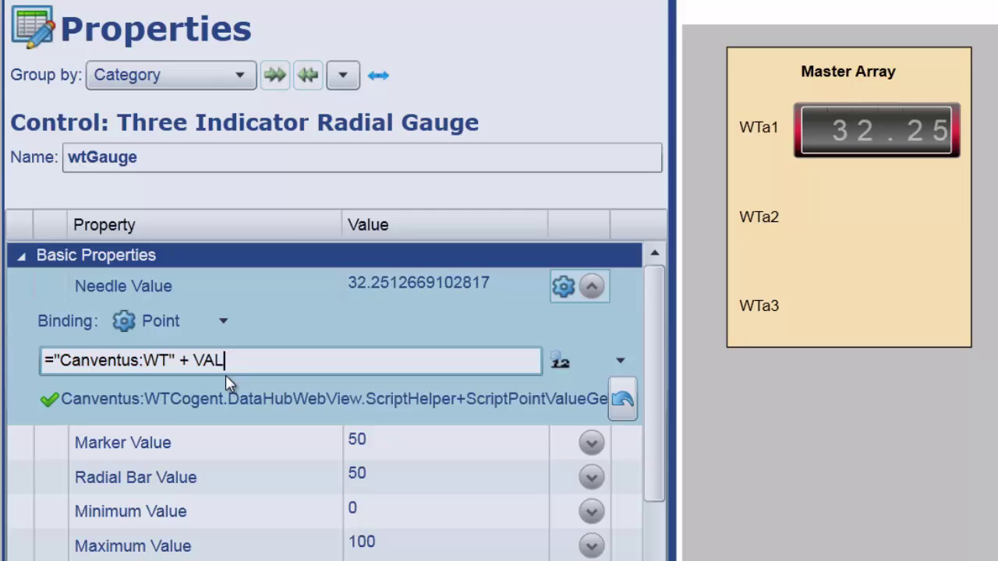
type("(\"wt\")")
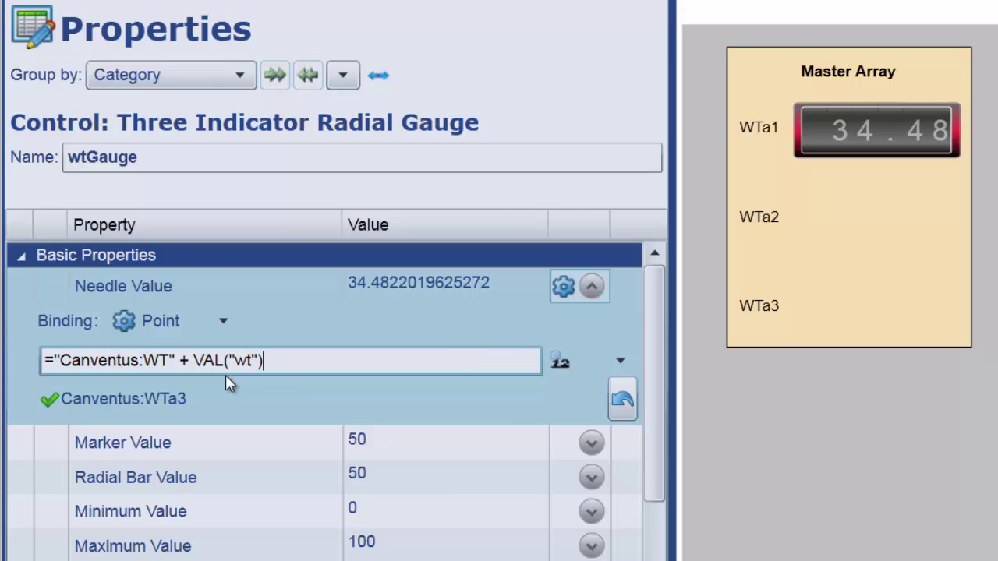
type(" + ")
type("\".")
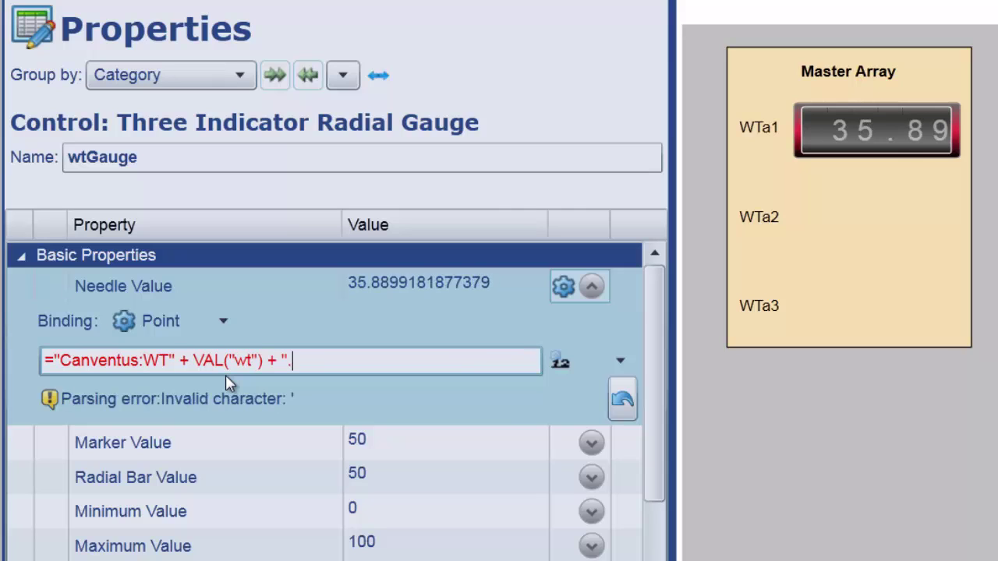
type("Pv\";")
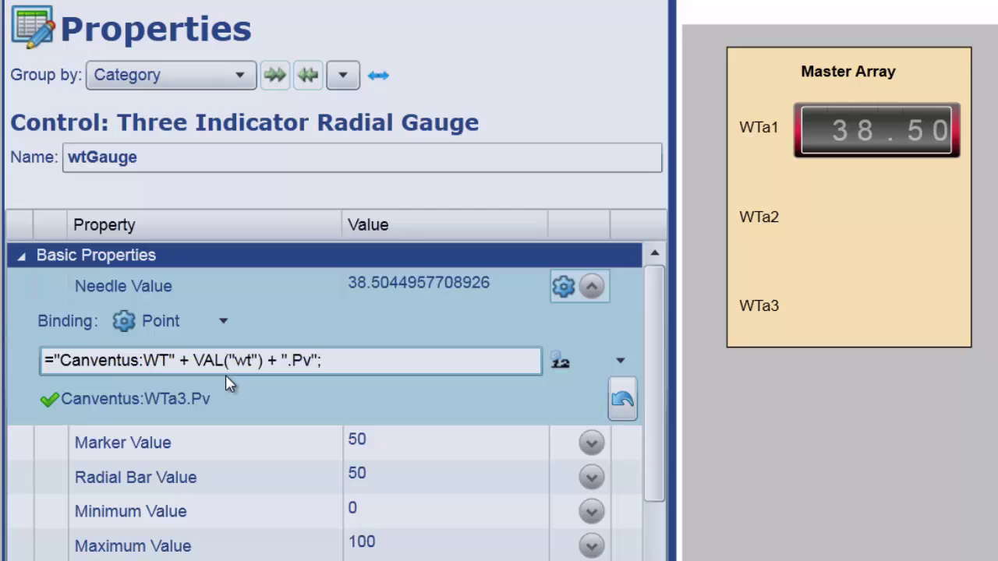
key("ctrl+a")
key("ctrl+c")
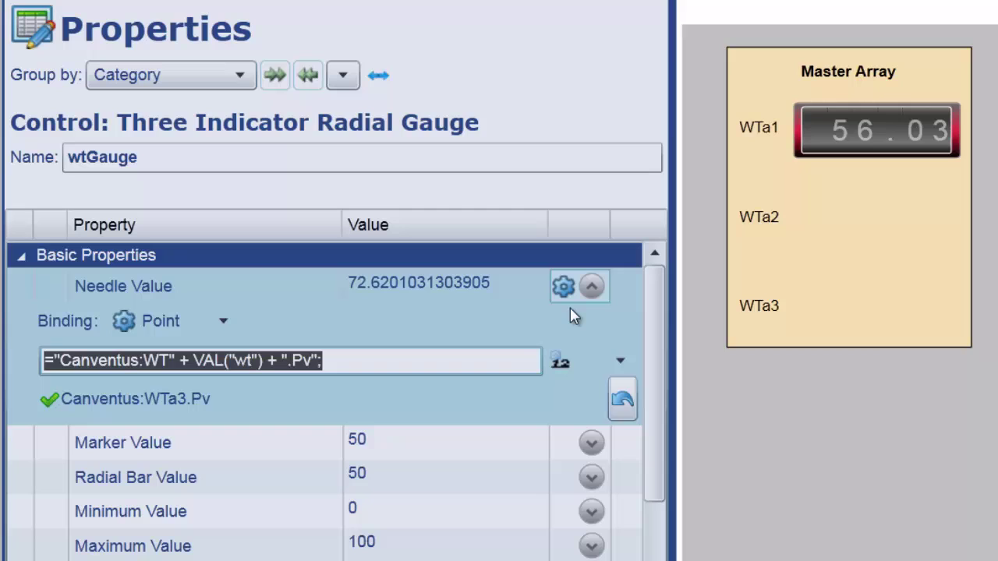
Run the page, test the gauge by switching the Wind Turbine selector through a1, a2, a3 and back to a1, and return to editing
mouse_move(567, 301)
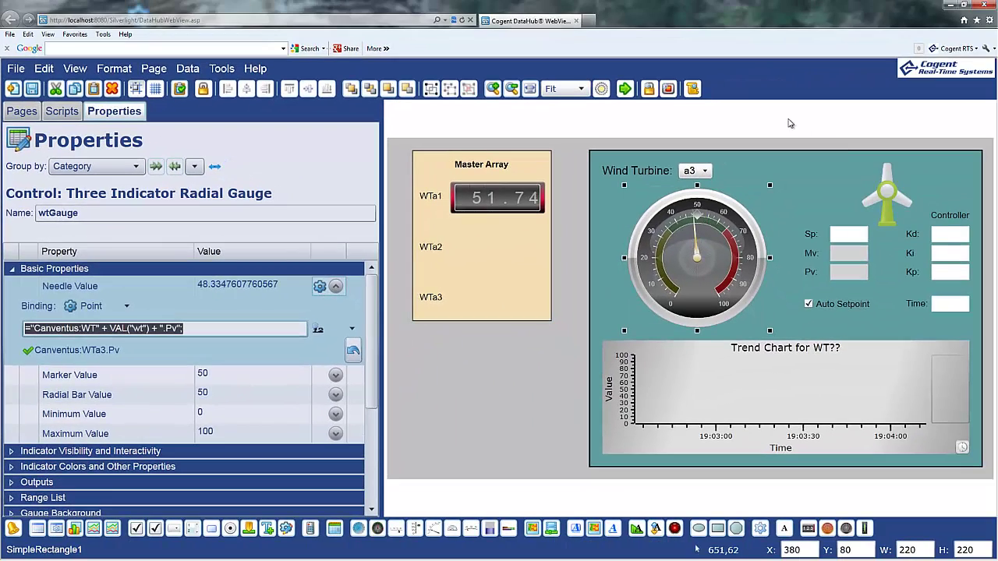
left_click(625, 89)
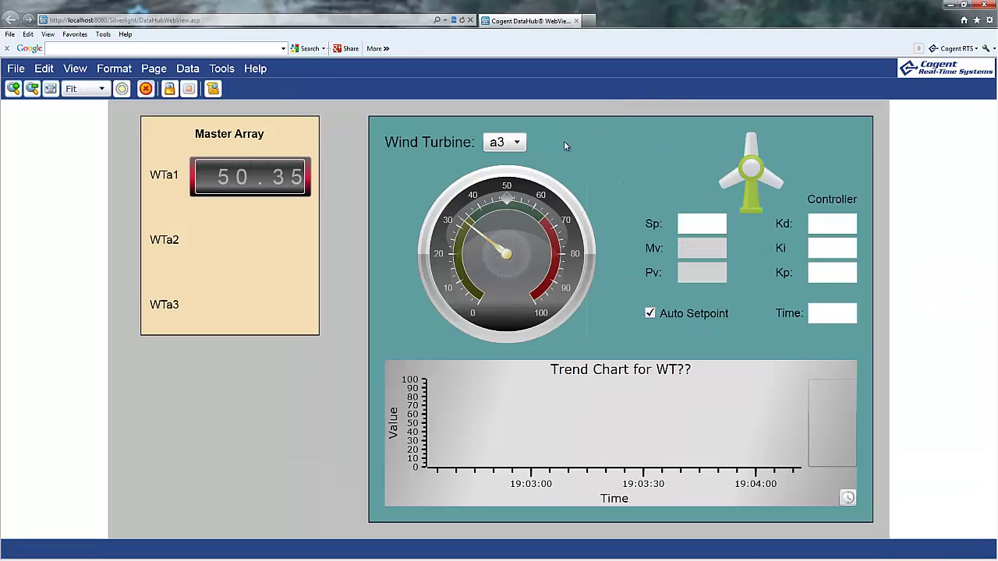
left_click(513, 143)
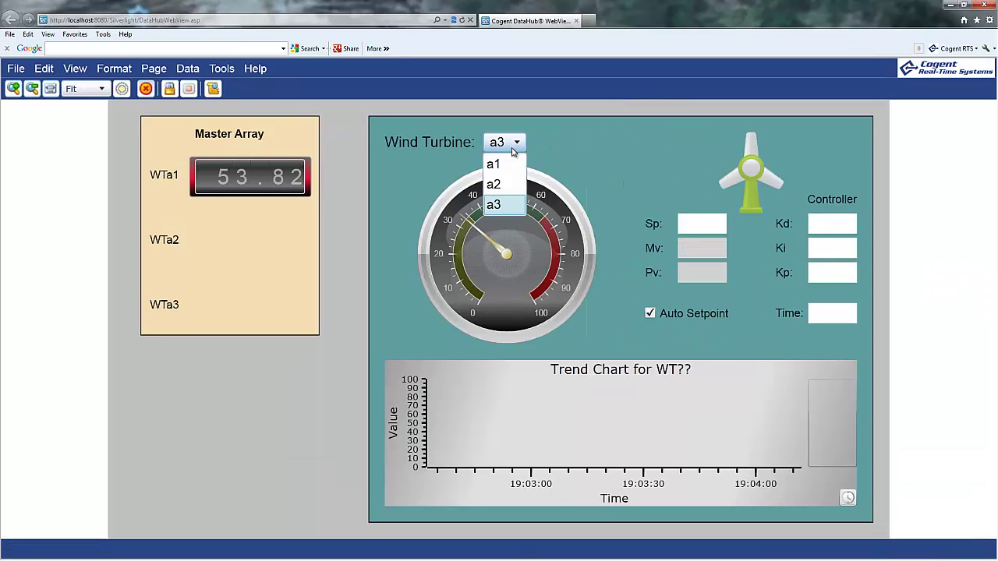
left_click(508, 164)
left_click(502, 144)
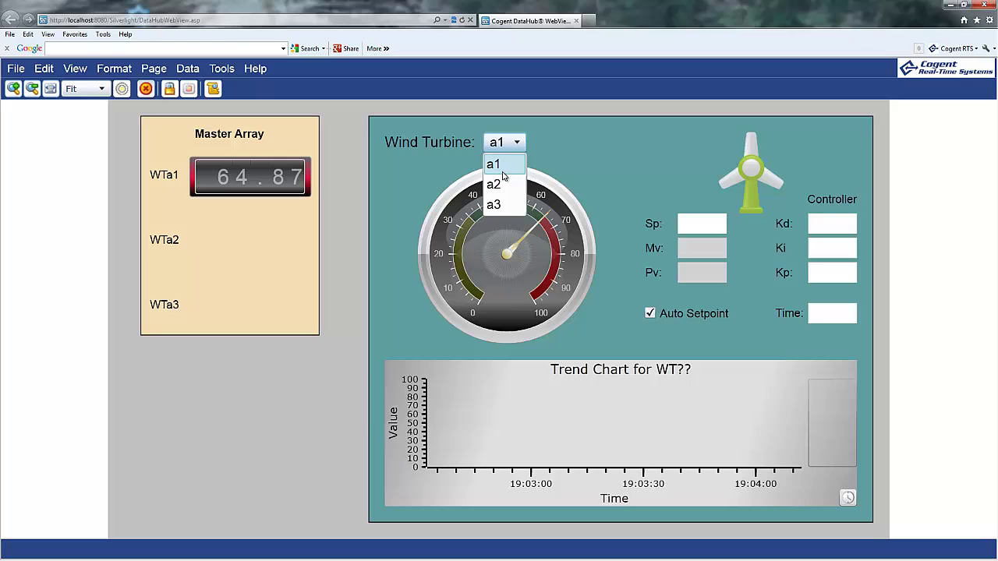
left_click(498, 181)
left_click(502, 145)
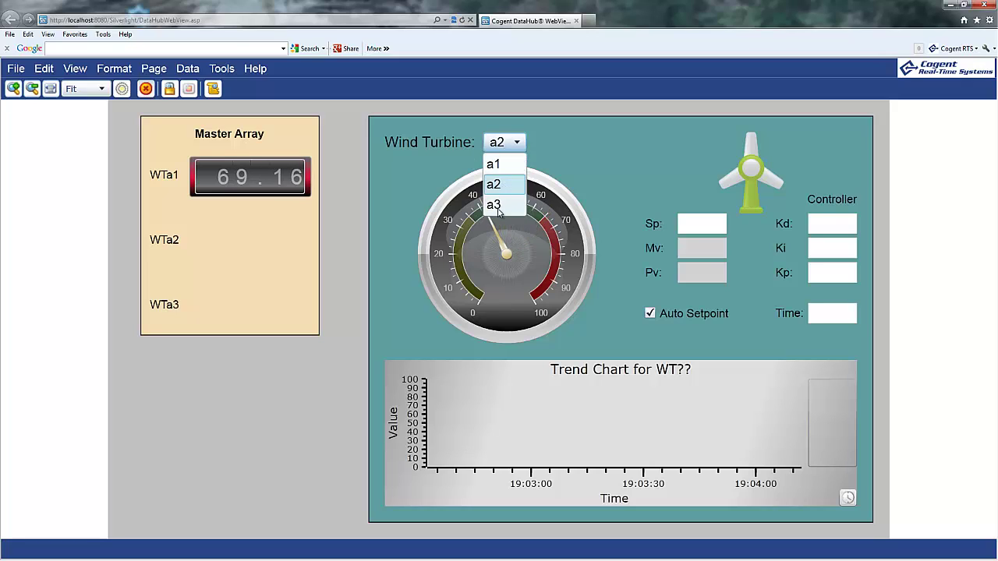
left_click(499, 197)
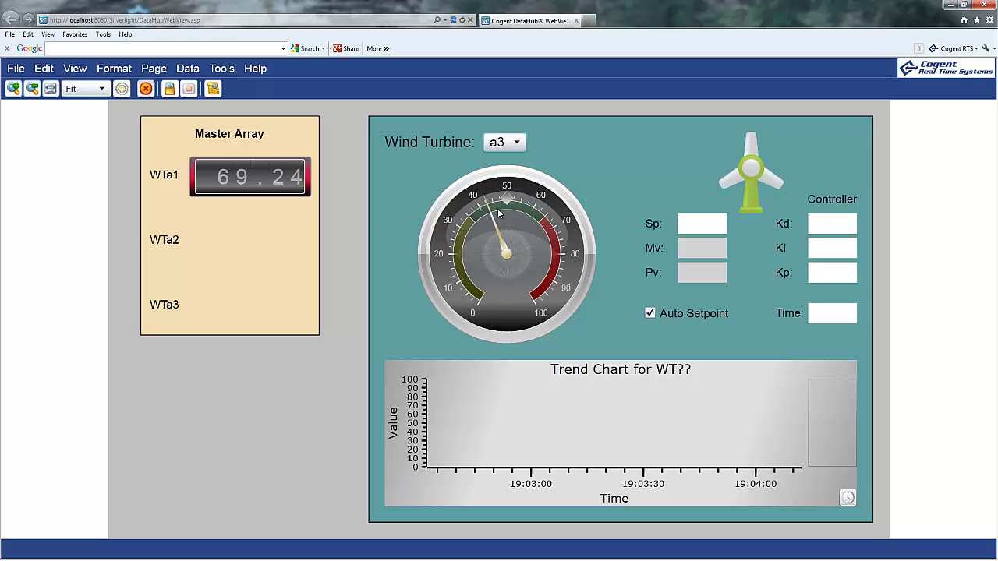
left_click(503, 144)
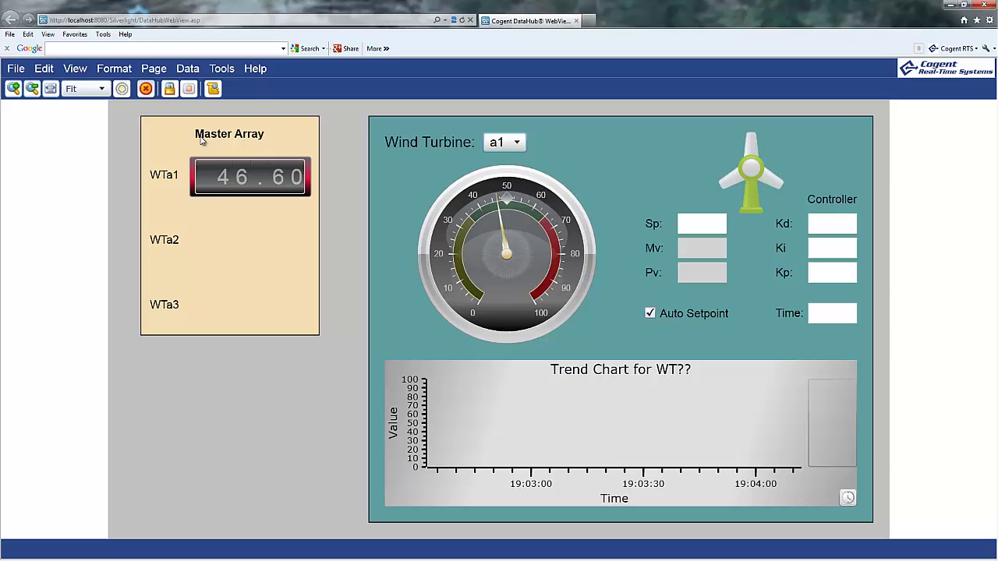
left_click(213, 88)
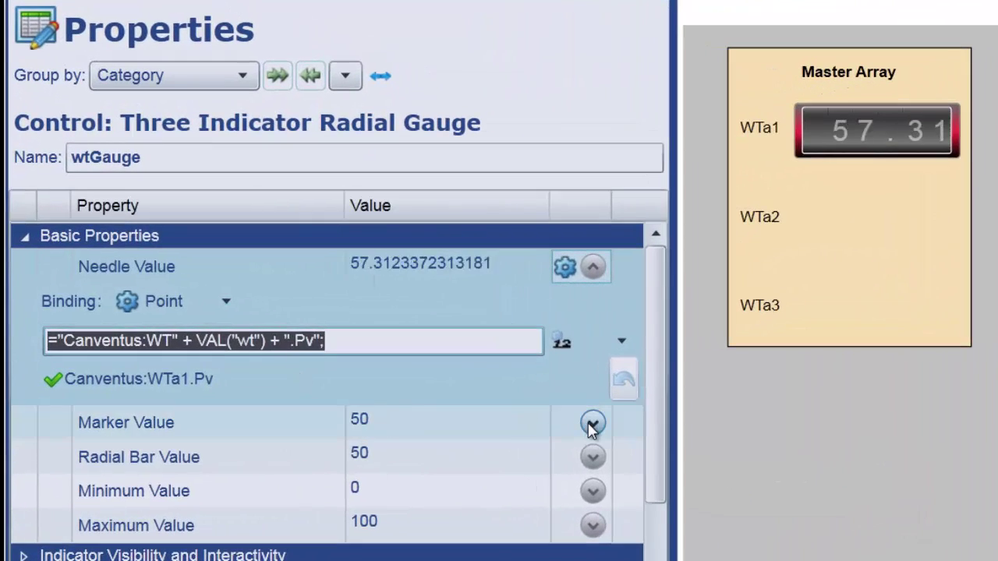
Bind the gauge's Marker Value to a point with the copied expression, changed to ="Canventus:WT" + VAL("wt") + ".Sp";
left_click(592, 423)
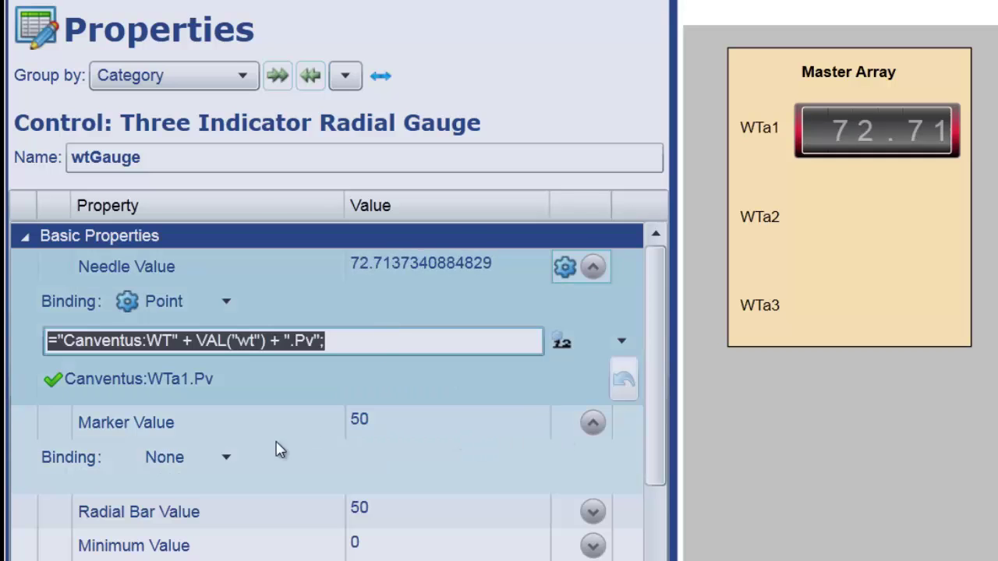
left_click(192, 461)
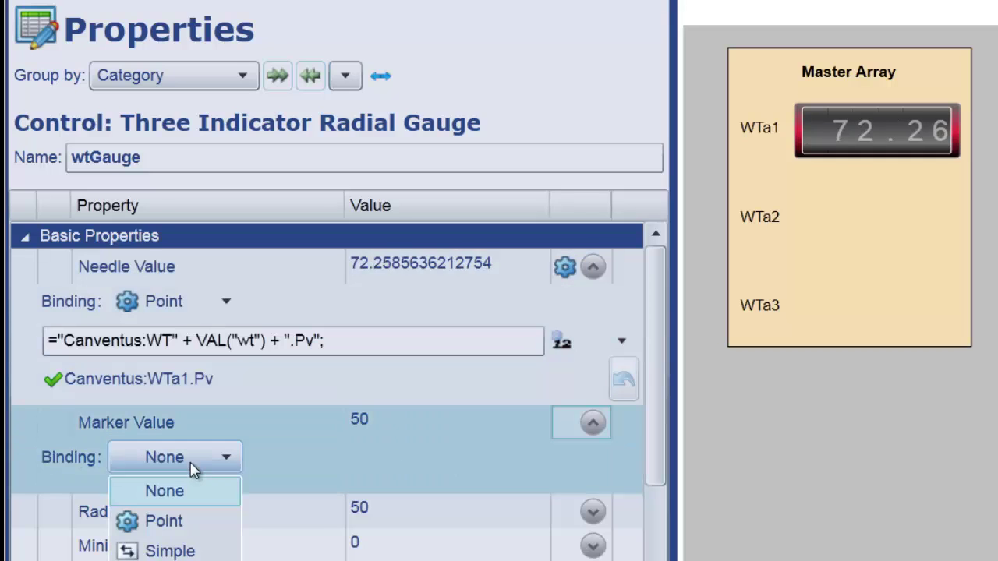
left_click(179, 520)
key("ctrl+v")
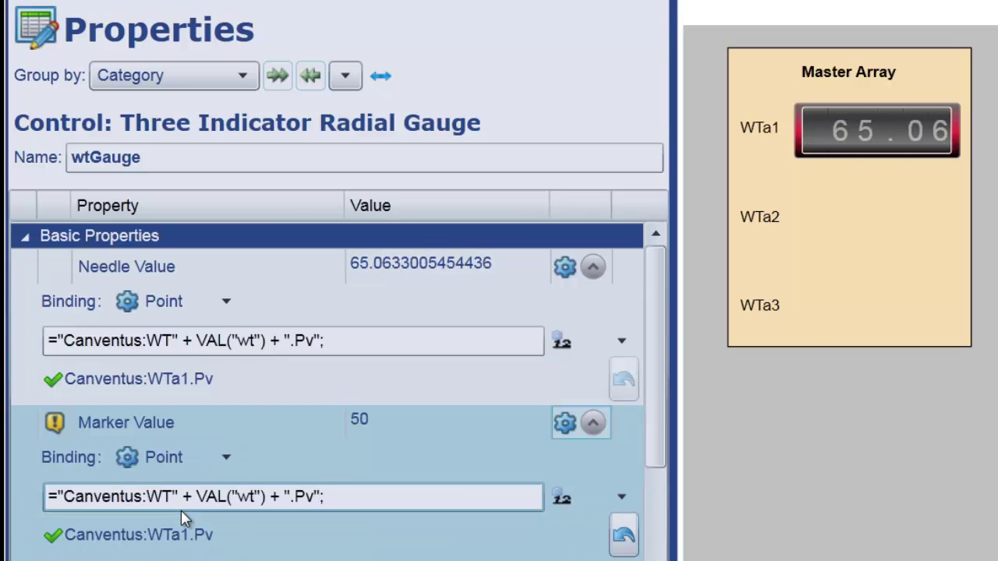
key("Left")
key("shift+Left")
key("shift+Left")
type("Sp")
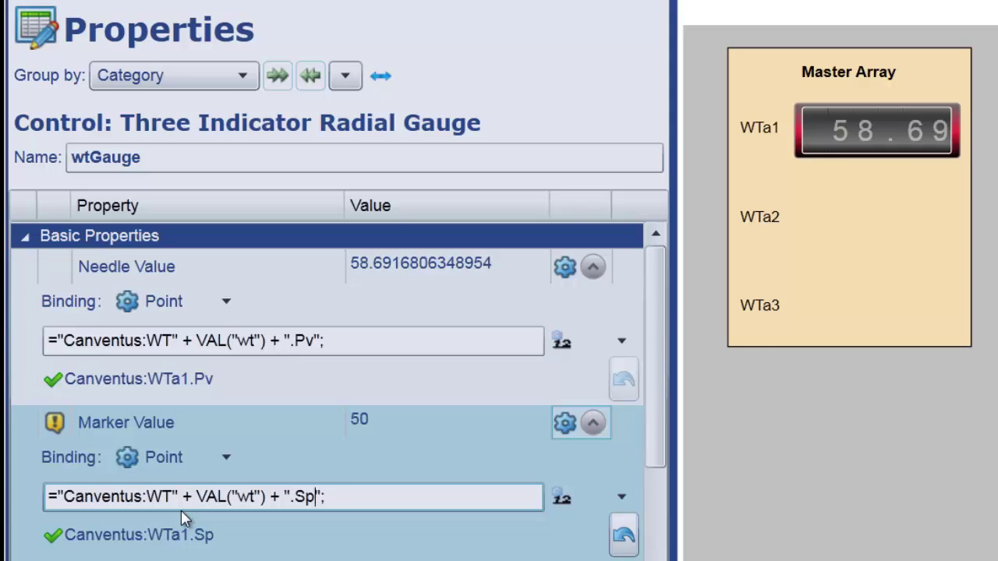
key("ctrl+a")
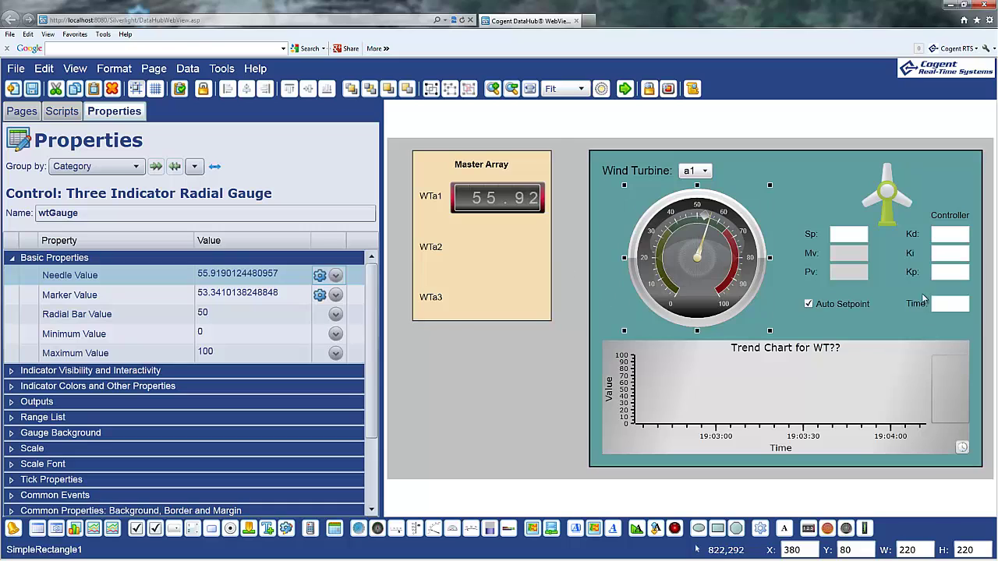
Bind the trend chart's Pen 1 Value to a point with the copied expression ="Canventus:WT" + VAL("wt") + ".Pv";
left_click(721, 395)
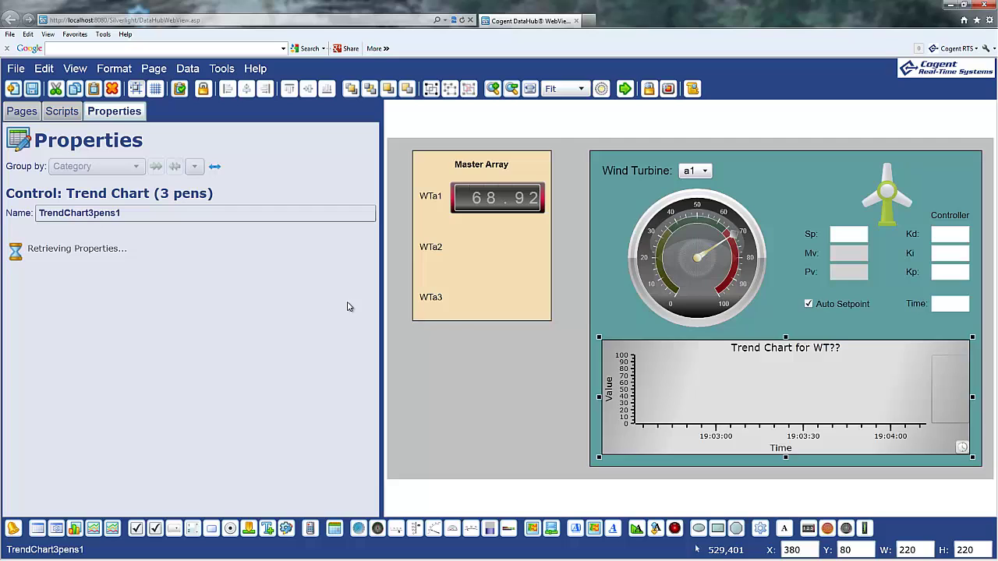
left_click(337, 285)
left_click(98, 306)
left_click(99, 340)
key("ctrl+v")
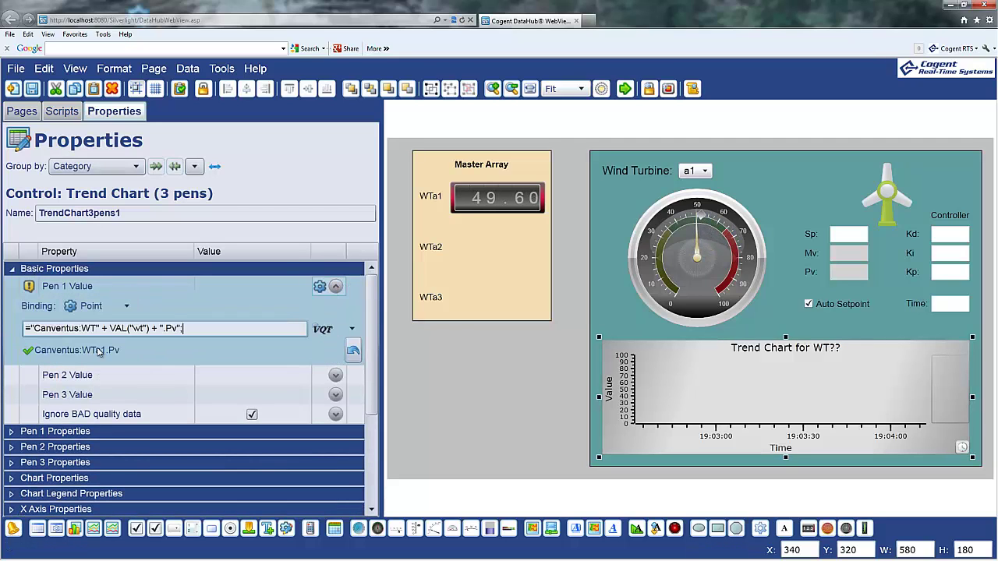
Bind the trend chart's Pen 2 Value to a point with the expression ="Canventus:WT" + VAL("wt") + ".Mv";
left_click(335, 375)
left_click(98, 395)
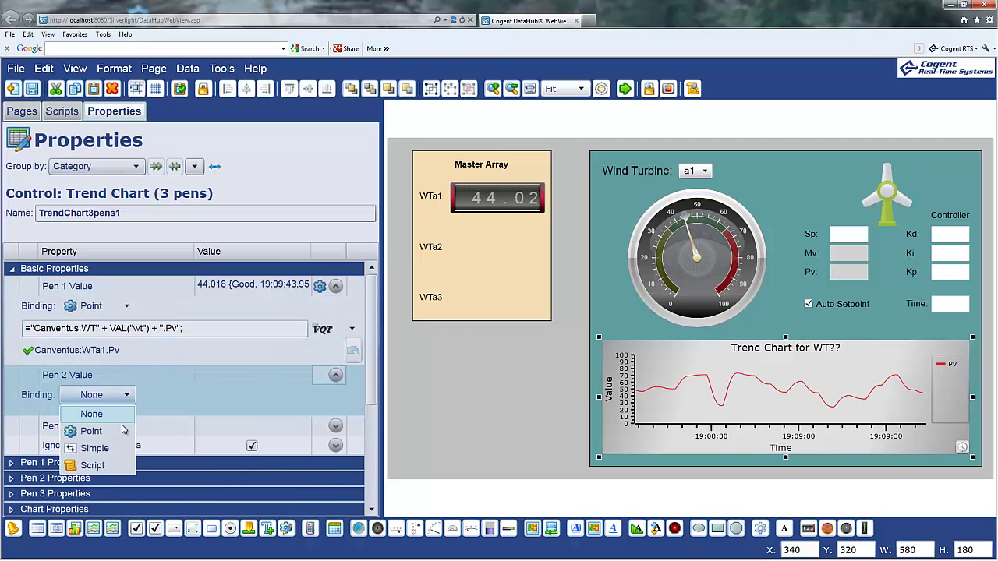
left_click(98, 429)
key("ctrl+v")
key("Left")
key("Left")
key("Left")
key("BackSpace")
type("M")
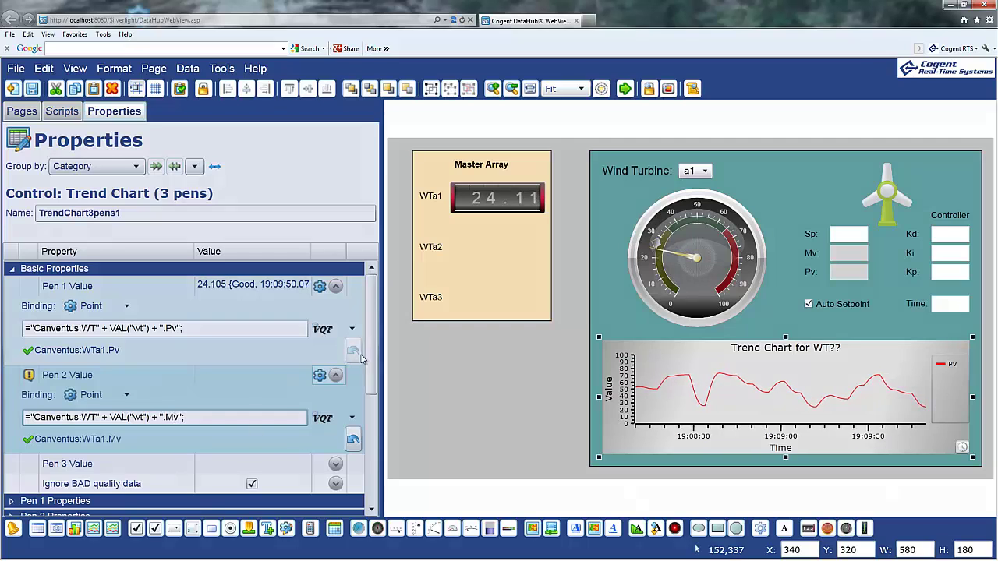
left_click(335, 285)
left_click(335, 305)
Bind the trend chart's Pen 3 Value to a point with the expression ="Canventus:WT" + VAL("wt") + ".Sp";
left_click(336, 326)
left_click(97, 345)
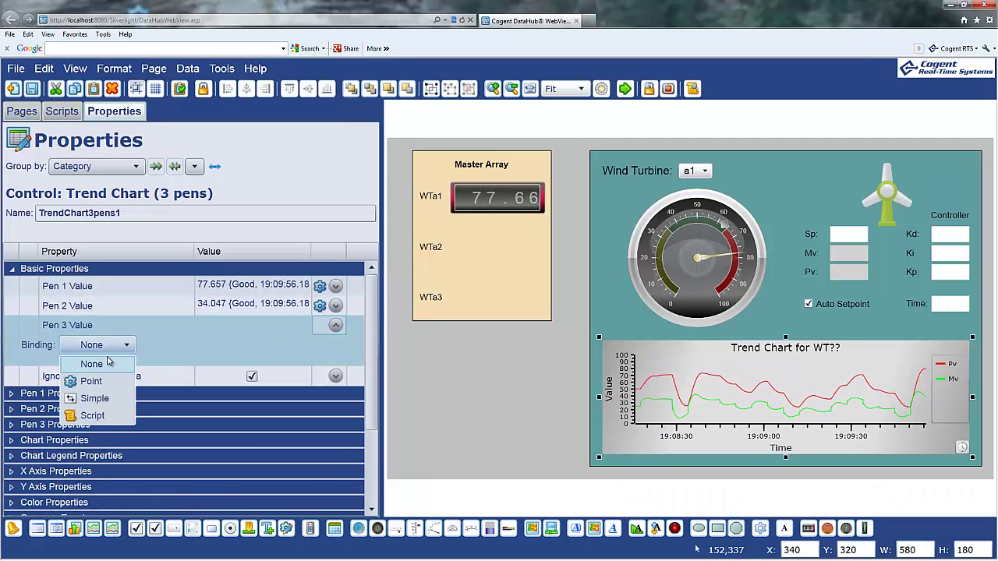
left_click(95, 381)
key("ctrl+v")
key("Left")
key("Left")
key("shift+Left")
key("shift+Left")
type("Sp")
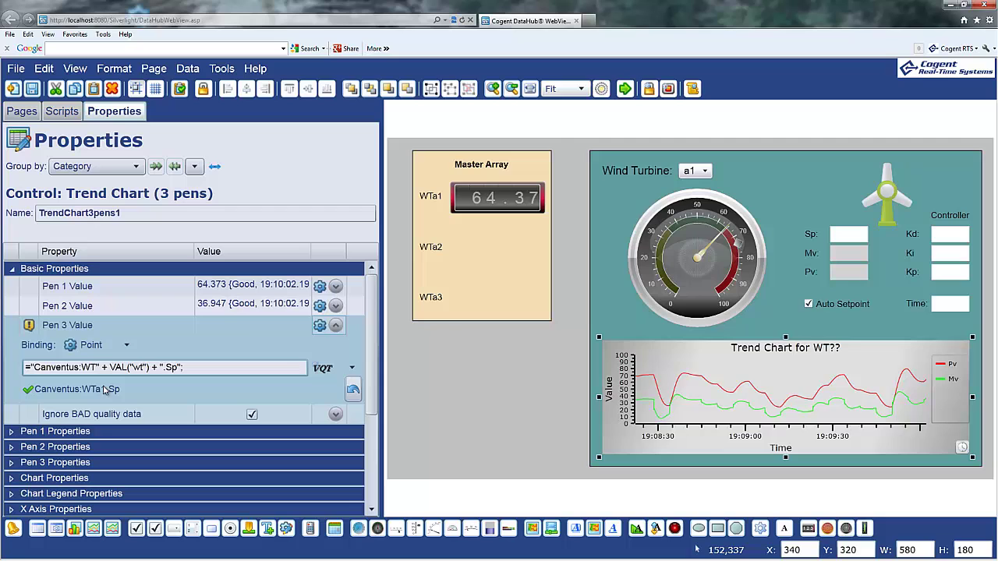
key("Return")
left_click(336, 325)
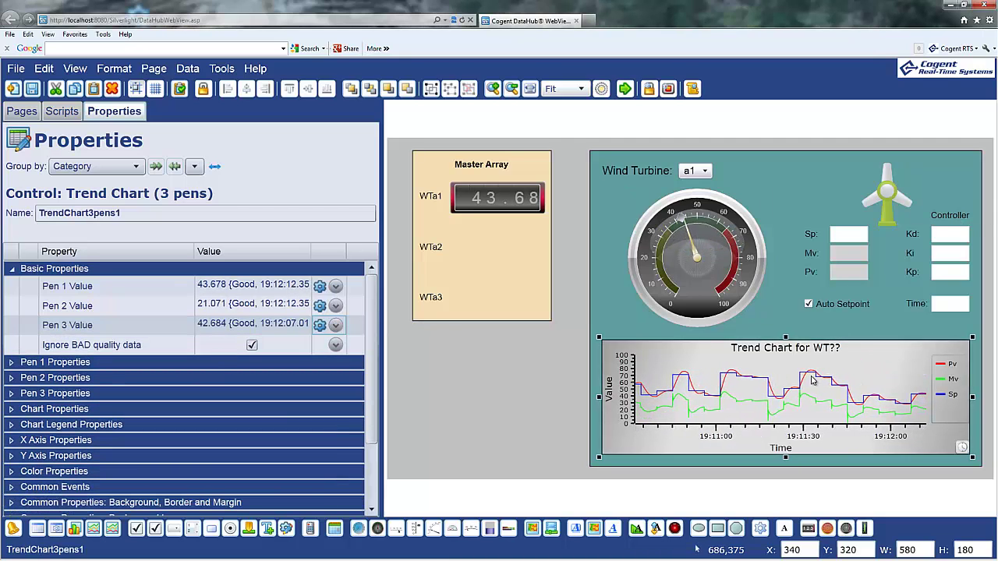
Bind the trend chart's Title to the script "Trend Chart for WT" + VAL("wt"); and apply it
left_click(54, 409)
left_click(335, 427)
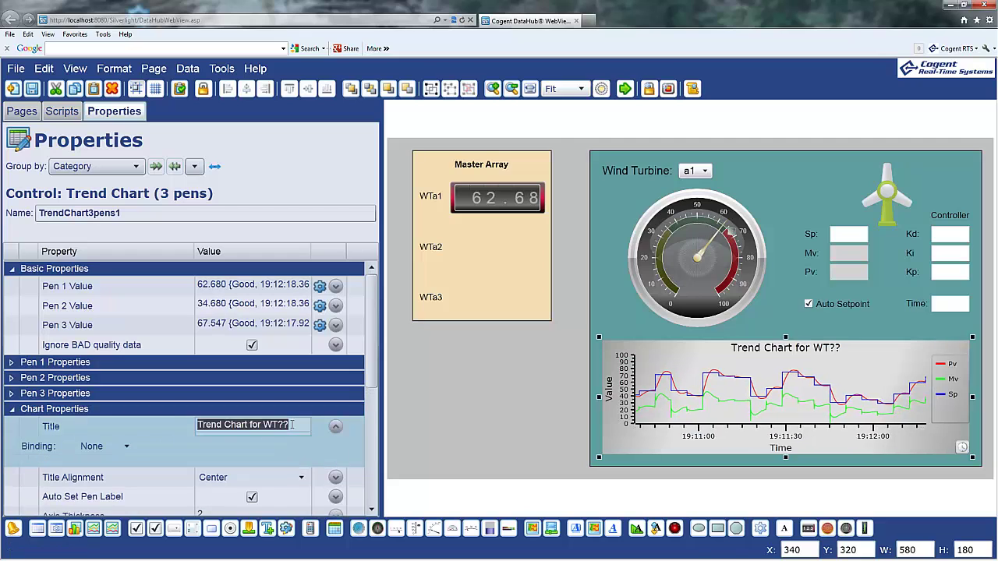
left_click(104, 446)
left_click(93, 472)
type("\"")
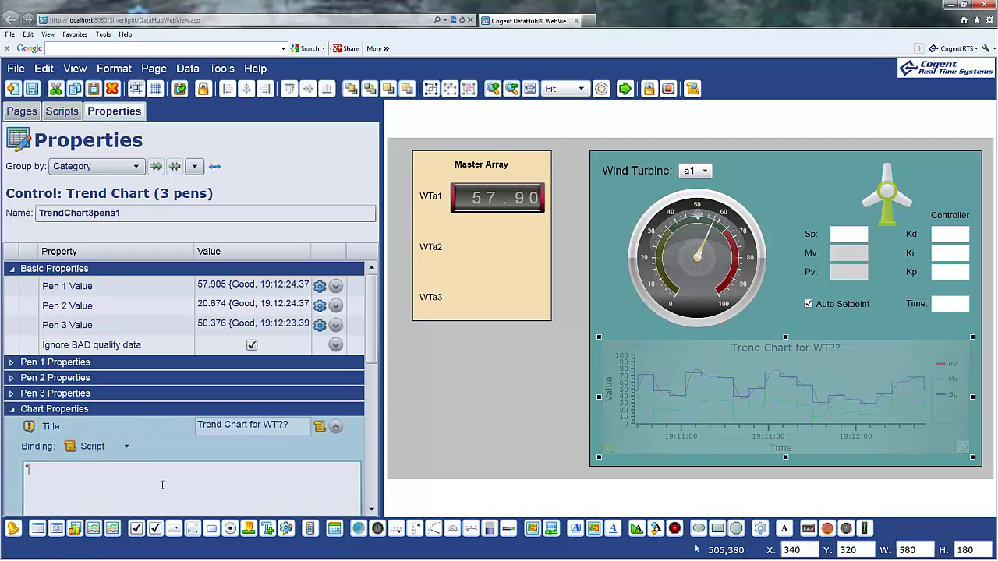
type("Trend Chart for WT??")
key("BackSpace")
key("BackSpace")
type("\" +")
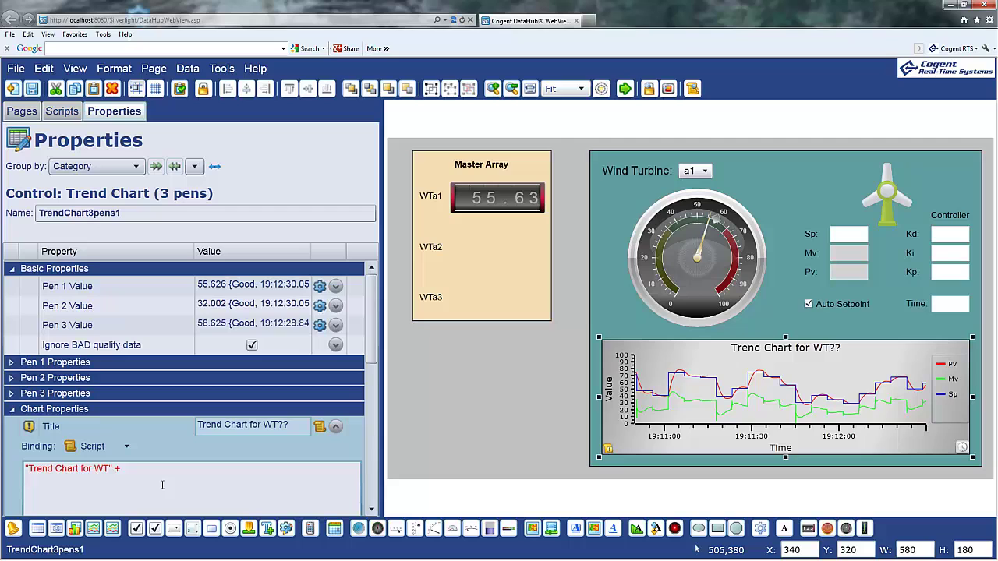
type(" VAL(\"wt\");")
scroll(187, 421, "down", 3)
left_click(343, 429)
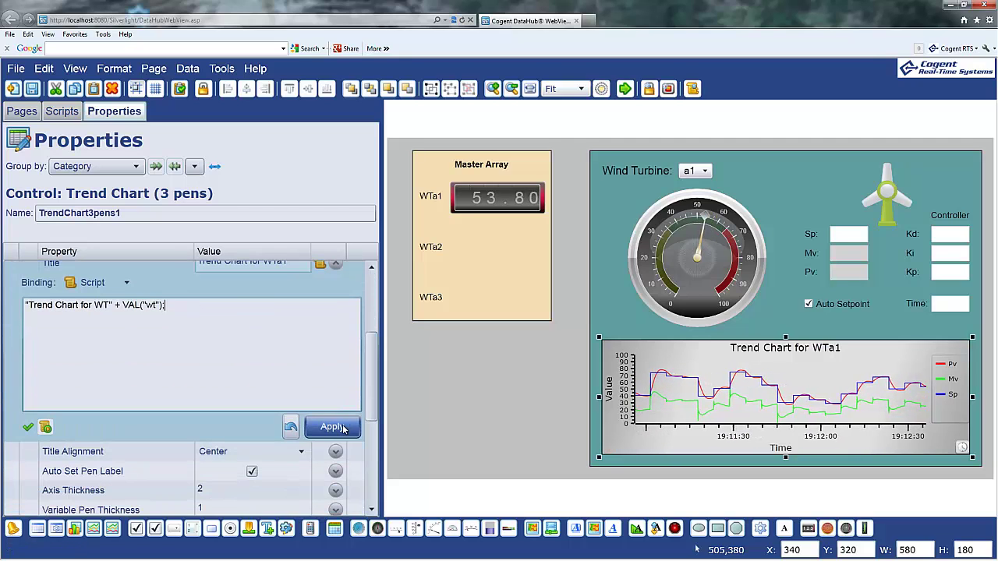
Bind the Sp text entry field's Input Value to a point with the expression ="Canventus:WT" + VAL("wt") + ".Sp";
left_click(848, 234)
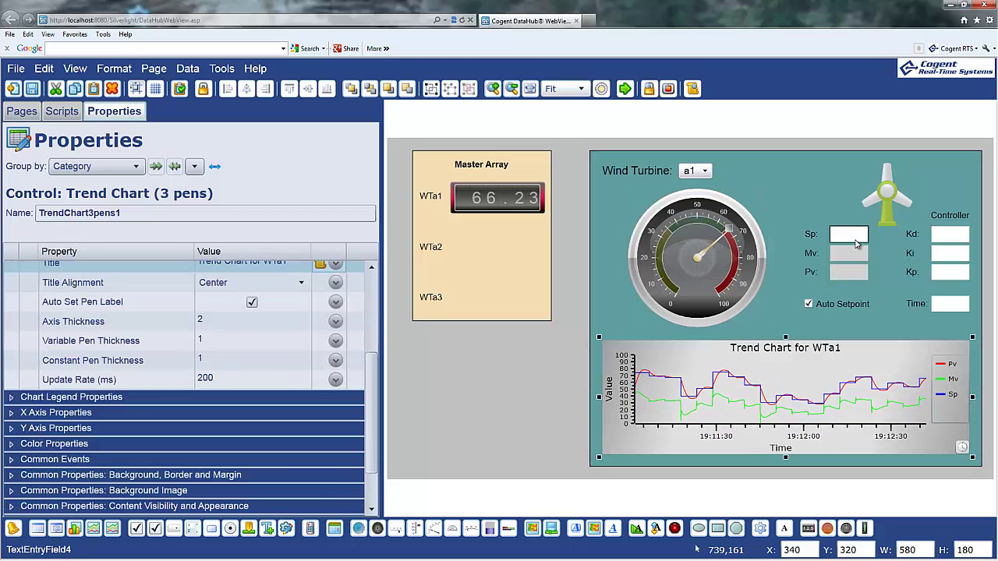
left_click(694, 257)
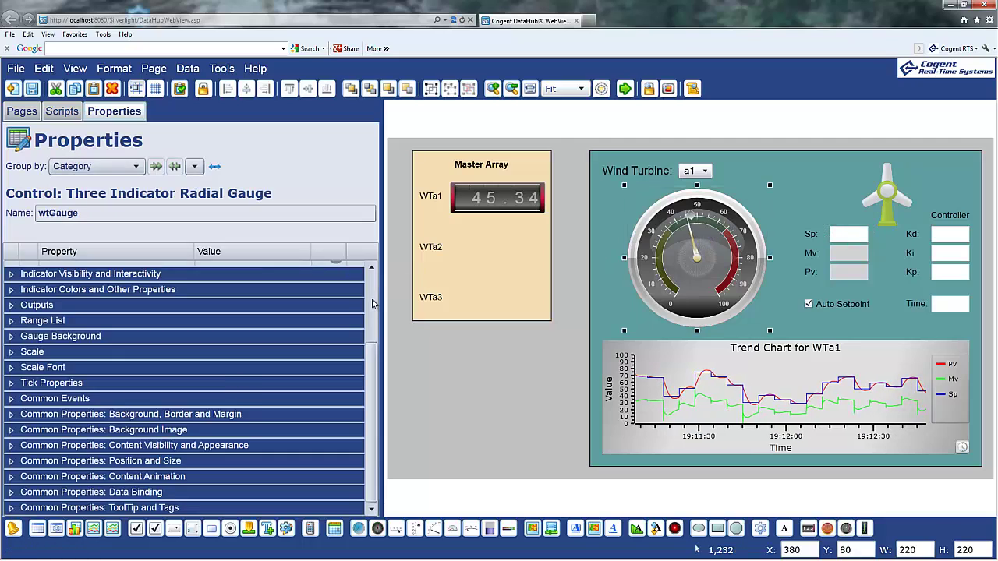
left_click(853, 239)
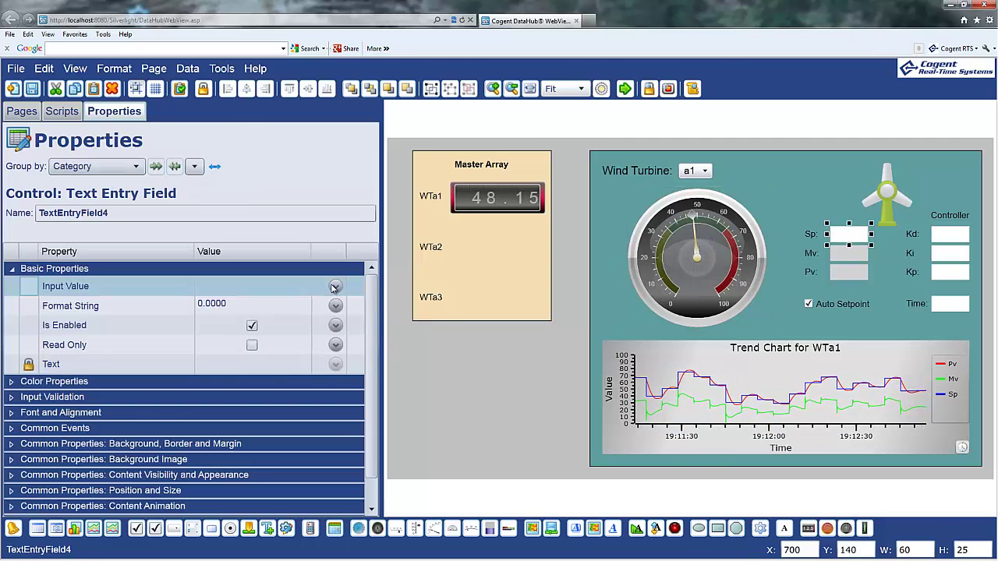
left_click(319, 286)
left_click(127, 305)
left_click(101, 338)
type("=\"Canventus:WT\" + VAL(\"wt\") + \".Pv\";")
key("shift+Left")
key("shift+Left")
key("shift+Left")
key("shift+Left")
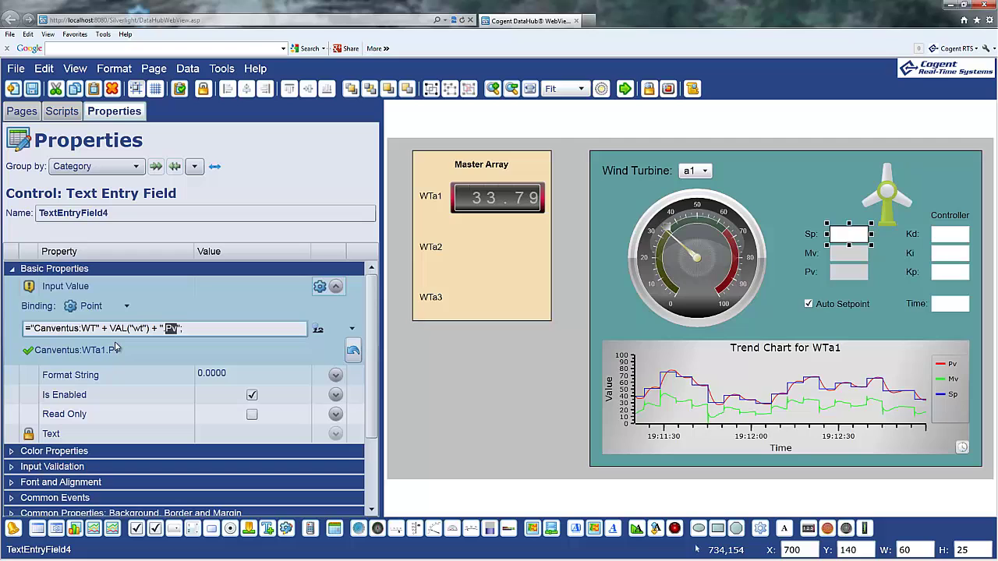
type("Sp\";")
key("Return")
Bind the Mv text entry field's Input Value to a point with the expression ="Canventus:WT" + VAL("wt") + ".Mv";
left_click(848, 259)
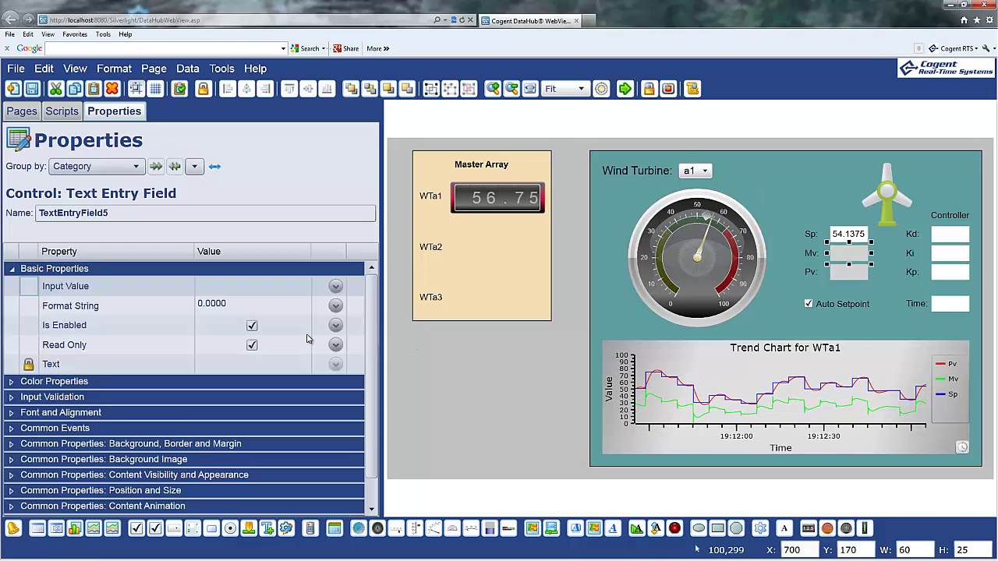
left_click(335, 286)
left_click(127, 305)
left_click(110, 343)
type("=\"Canventus:WT\" + VAL(\"wt\") + \".Pv\"")
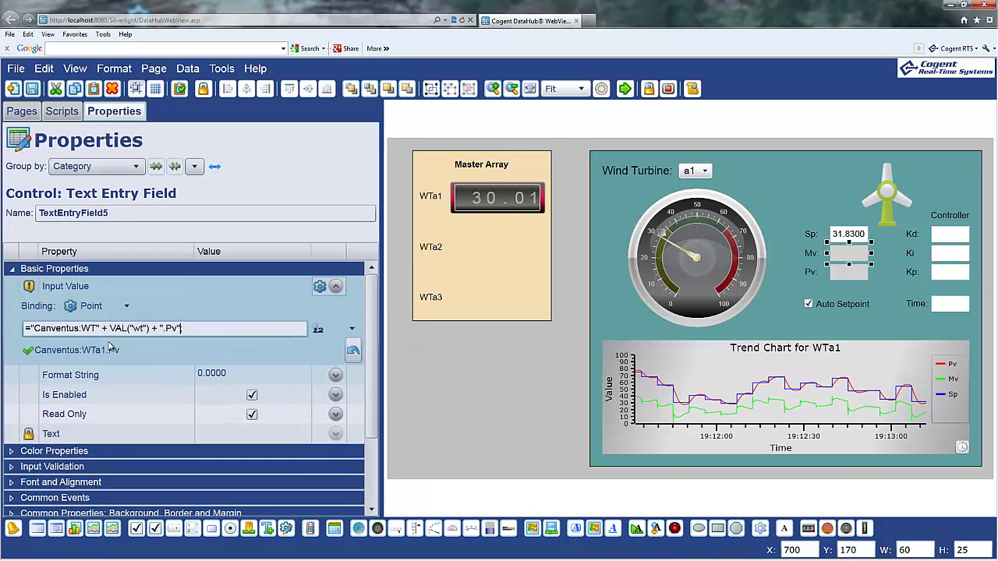
key("Return")
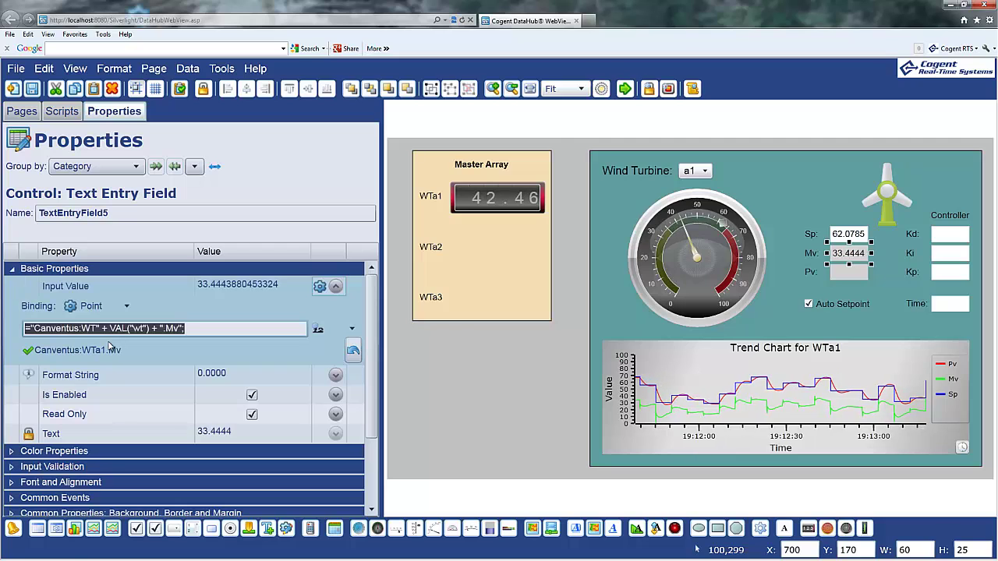
Bind the Pv text entry field's Input Value to a point with the expression ="Canventus:WT" + VAL("wt") + ".Pv";
left_click(848, 271)
left_click(335, 286)
left_click(102, 306)
left_click(91, 342)
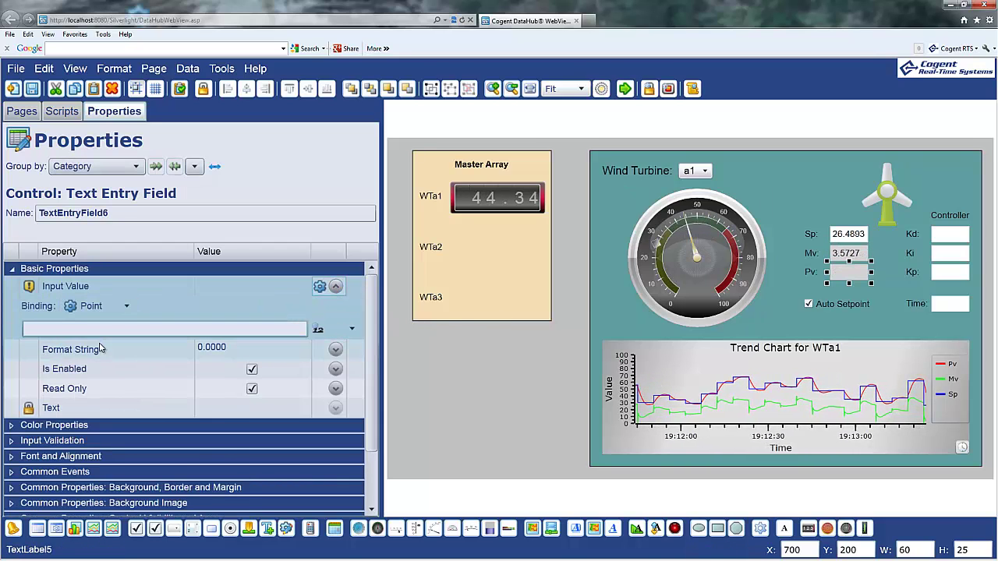
type("=\"Canventus:WT\" + VAL(\"wt\") + \".Pv\"")
key("Return")
Bind the Controller Kd field's Input Value to a point with the expression ="Canventus:WT" + VAL("wt") + ".Controller.Kd";
left_click(950, 234)
left_click(336, 286)
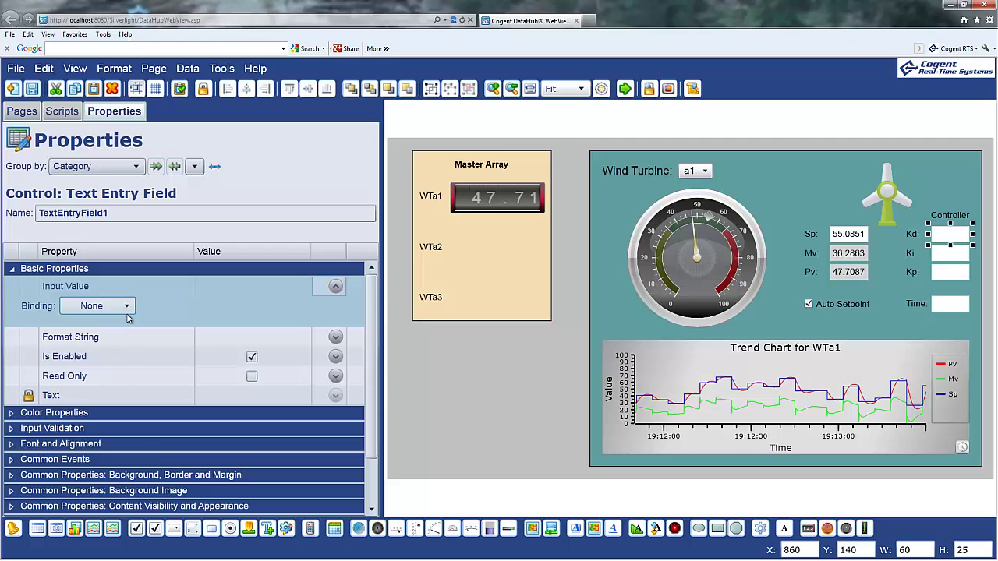
left_click(102, 307)
left_click(117, 339)
type("=\"Canventus:WT\" + VAL(\"wt\") + \".Pv\";")
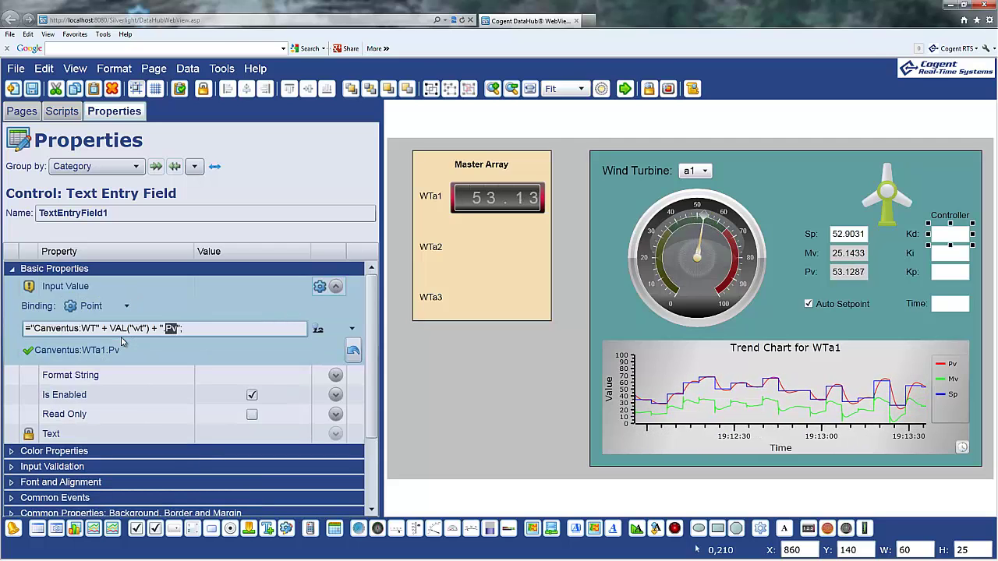
type("Controller.")
key("Return")
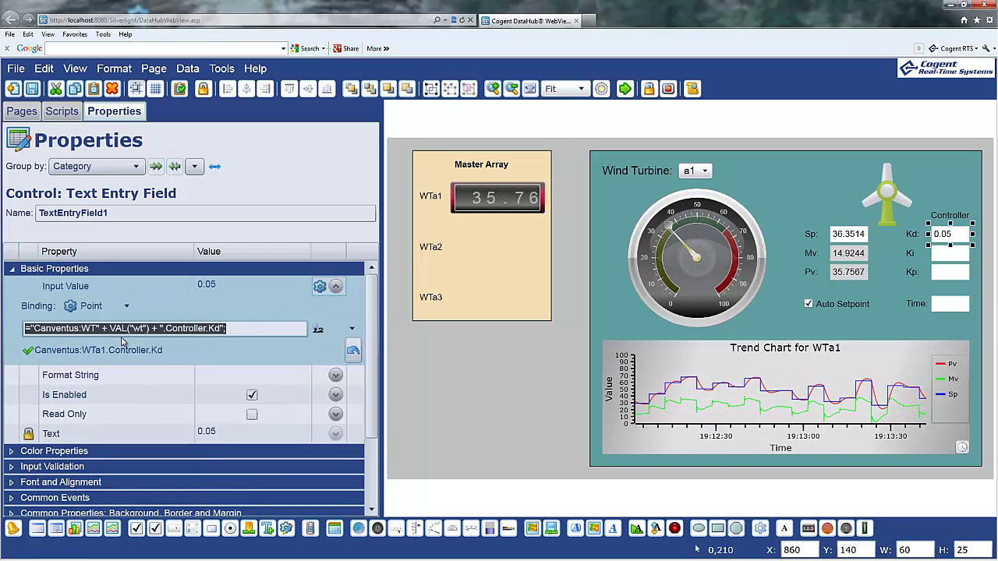
Bind the Controller Ki field's Input Value to a point with the expression ="Canventus:WT" + VAL("wt") + ".Controller.Ki";
left_click(949, 252)
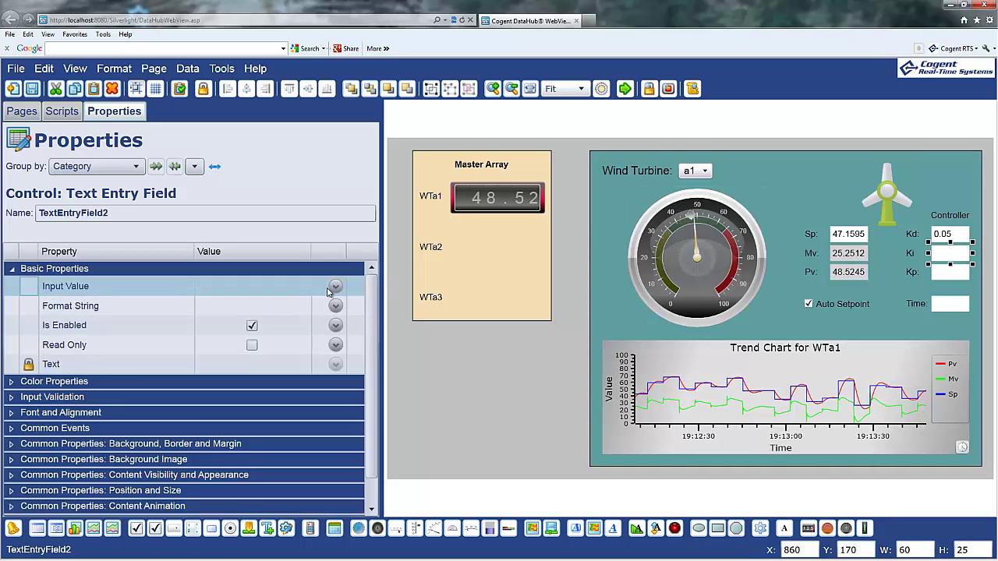
left_click(335, 286)
left_click(101, 306)
left_click(112, 343)
type("=\"Canventus:WT\" + VAL(\"wt\") + \".Controller.Ki\";")
key("Return")
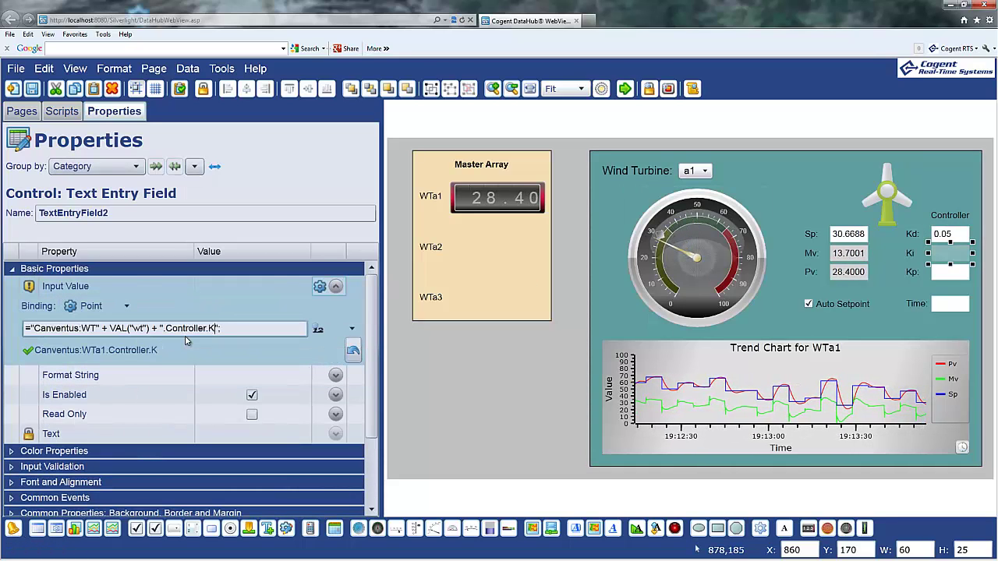
Bind the Controller Kp field's Input Value to a point with the expression ="Canventus:WT" + VAL("wt") + ".Controller.Kp";
left_click(941, 273)
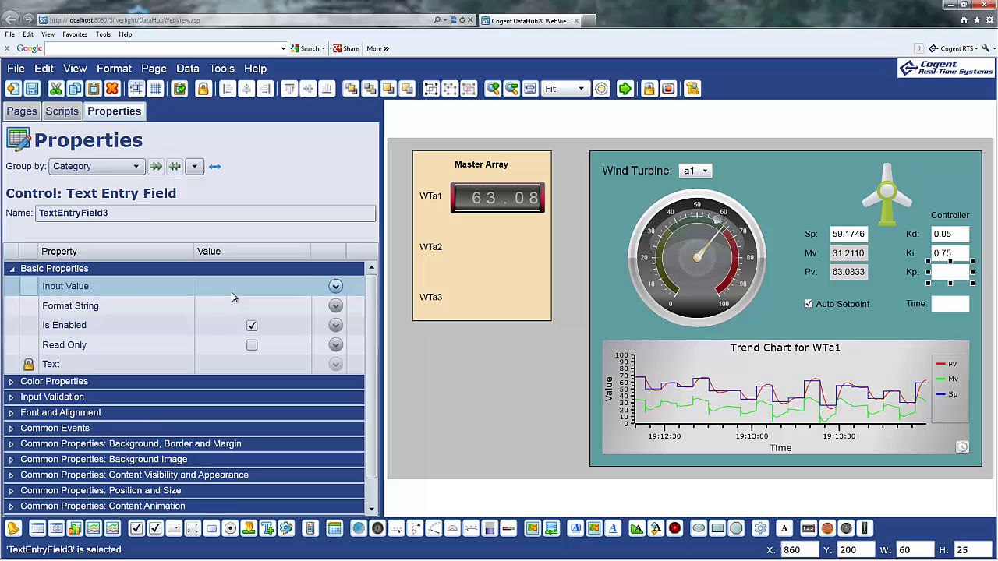
left_click(335, 286)
left_click(101, 307)
left_click(112, 343)
type("=\"Canventus:WT\" + VAL(\"wt\") + \".Controller.Kp\";")
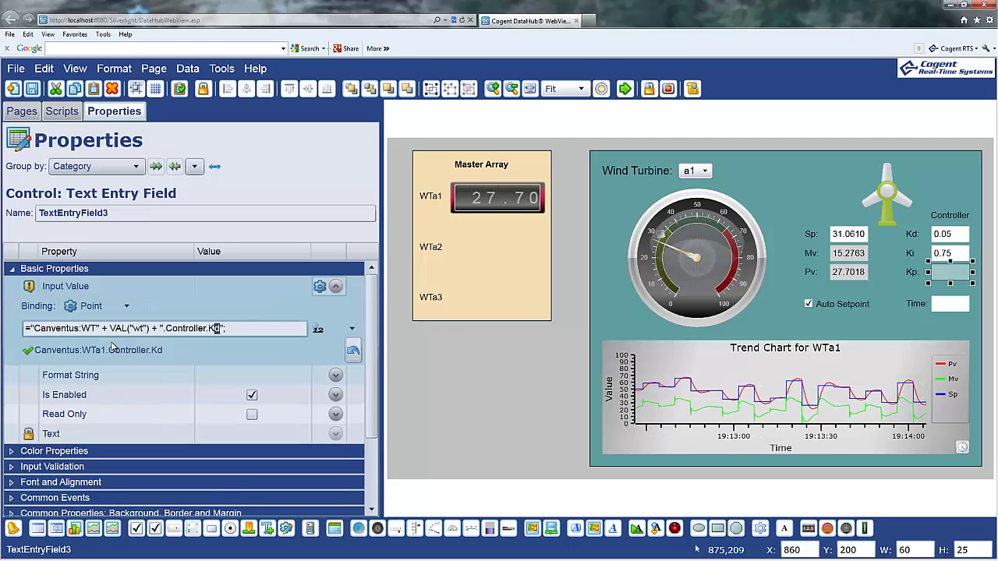
key("Return")
Bind the Time field's Input Value to a point with the expression ="Canventus:WT" + VAL("wt") + ".Setpoint.AutoTime";
left_click(951, 306)
left_click(335, 286)
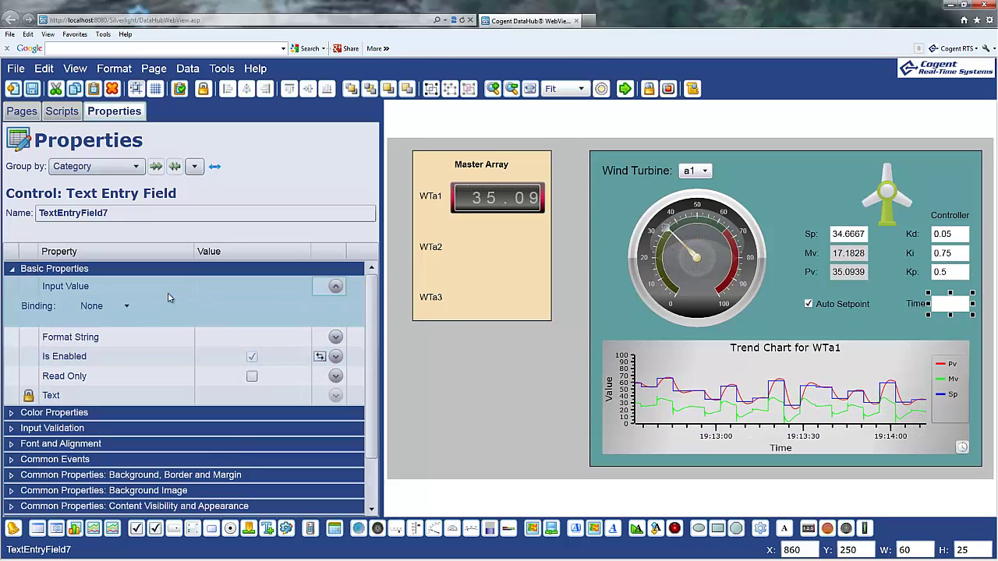
left_click(101, 306)
left_click(97, 341)
type("=\"Canventus:WT\" + VAL(\"wt\") + \".Controller.Kp\";")
key("Left")
key("Left")
key("ctrl+shift+Left")
key("ctrl+shift+Left")
key("ctrl+shift+Left")
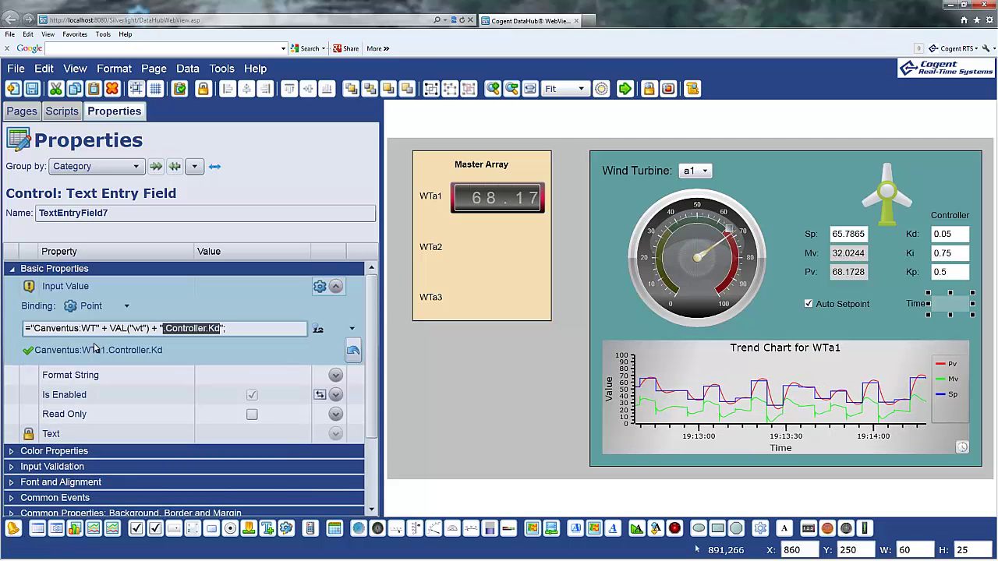
type("Setpoint.AutoTim")
key("Return")
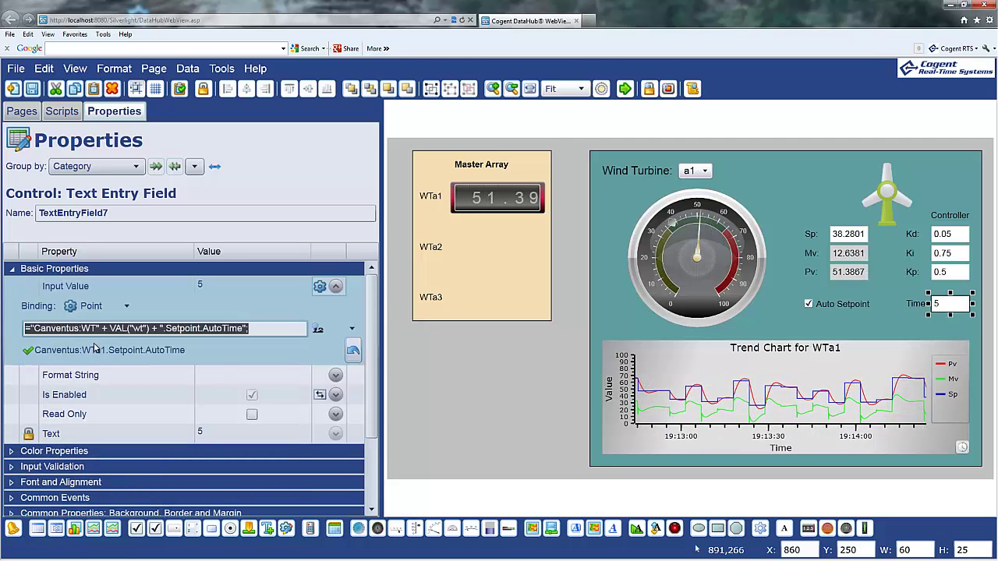
Bind the Auto Setpoint check box's Value to a point with the expression ="Canventus:WT" + VAL("wt") + ".Setpoint.AutoMode";
left_click(811, 305)
left_click(101, 306)
left_click(101, 343)
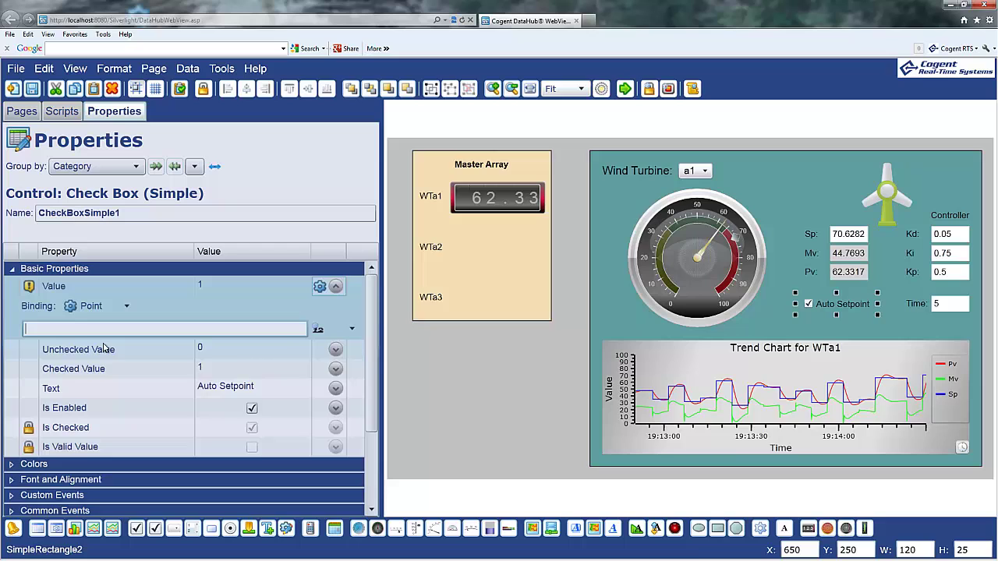
type("=\"Canventus:WT\" + VAL(\"wt\") + \".Controller.Kp\";")
key("Left")
key("Left")
key("ctrl+shift+Left")
key("ctrl+shift+Left")
key("ctrl+shift+Left")
type("Se")
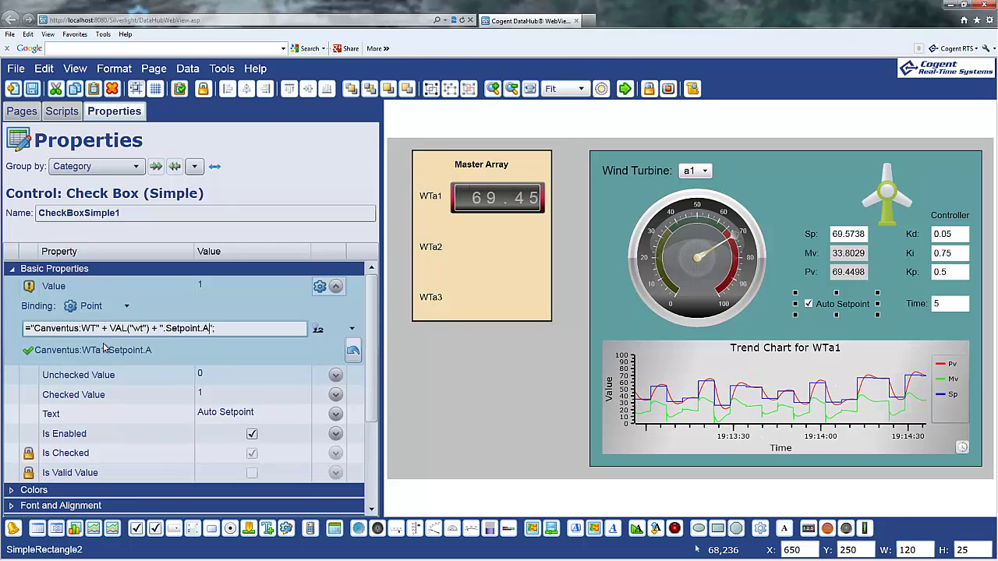
type("tpoint.AutoMode")
key("Return")
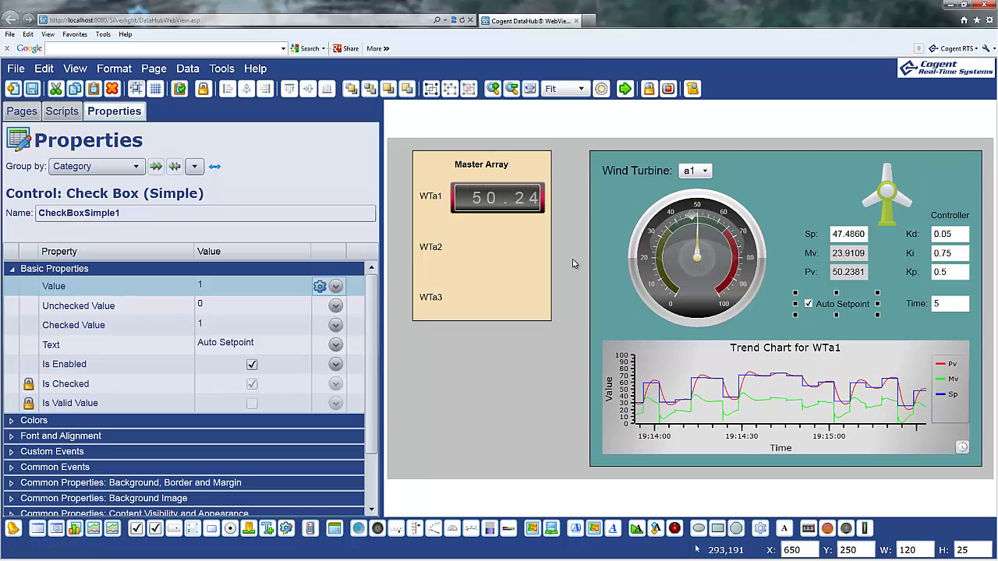
left_click(526, 210)
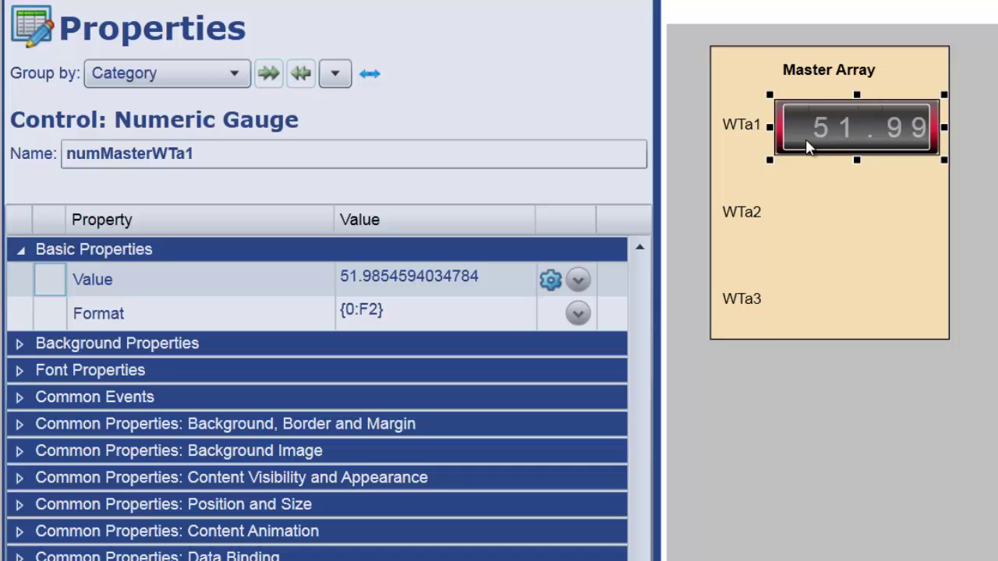
left_click(20, 348)
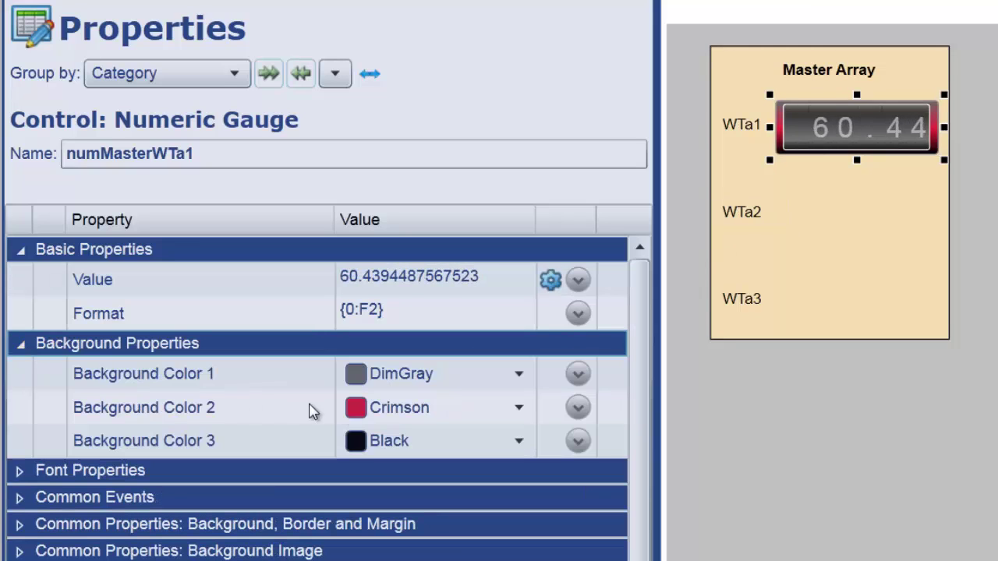
left_click(576, 408)
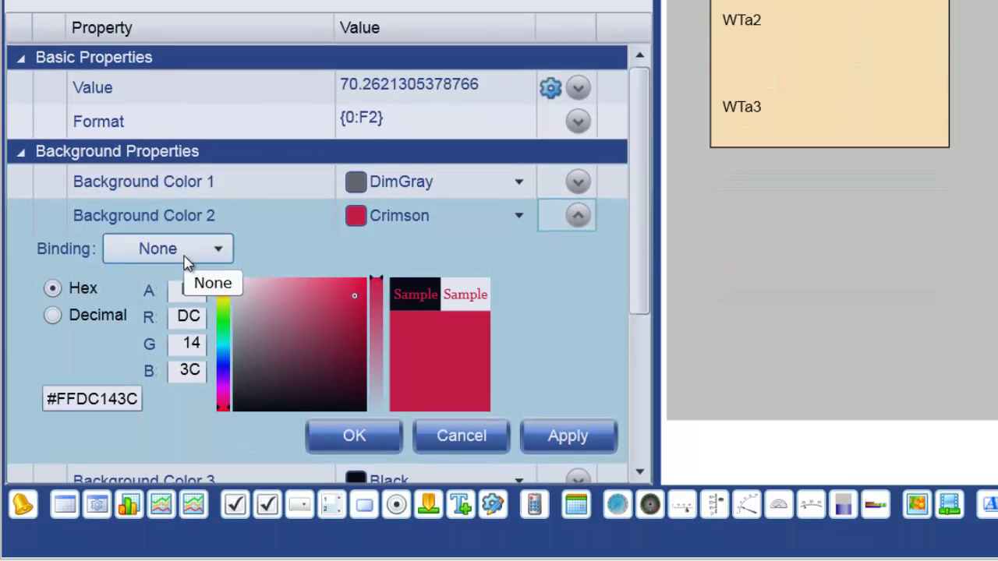
left_click(187, 258)
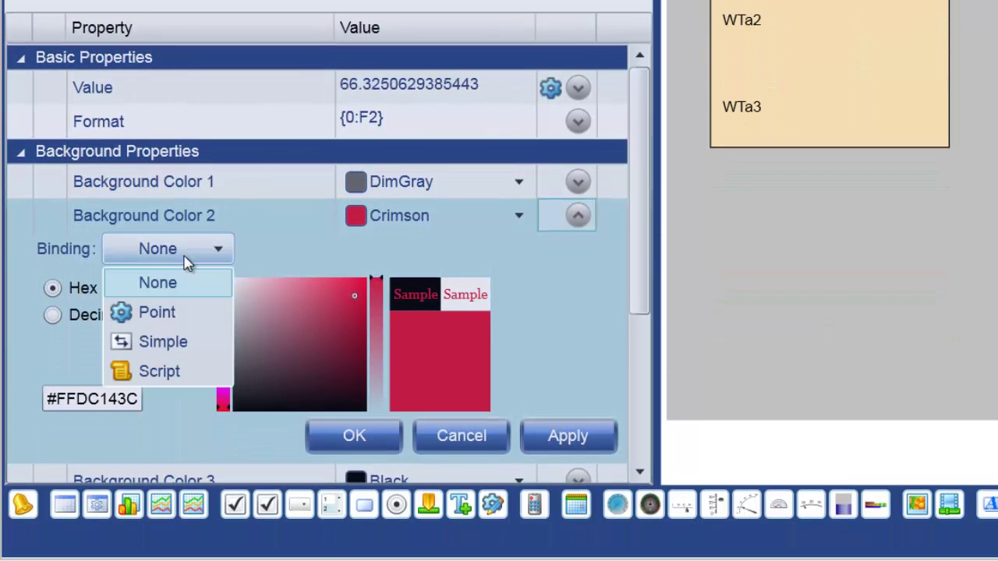
left_click(163, 372)
left_click_drag(641, 145, 642, 208)
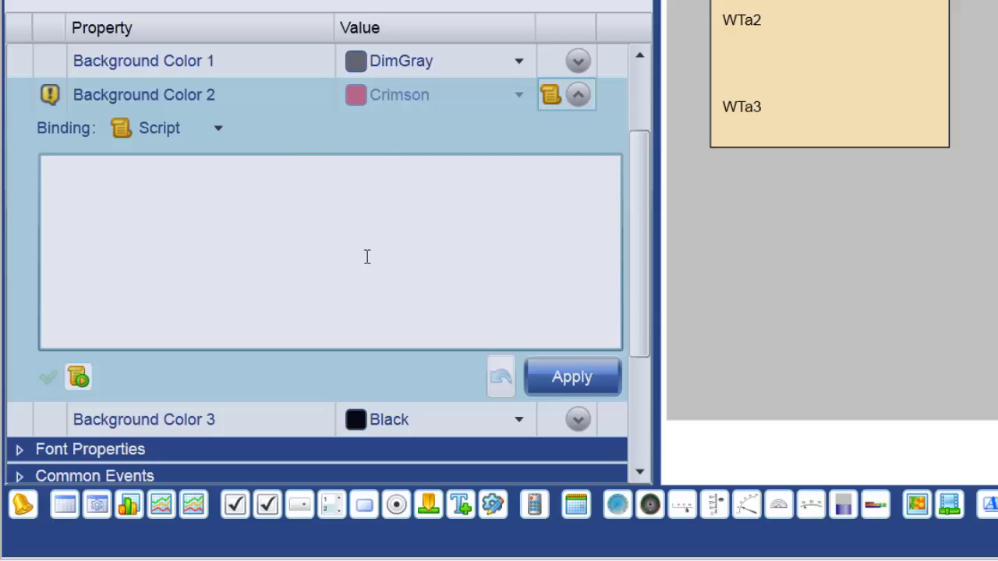
type("var value = Convert.ToDouble(GETP(\"@Value\"));  var isLow = value < VAL(\"wtLowThreshold\"); var isHigh = value > VAL(\"wtLowThreshold\");  var color = Colors.Green; if (isLow) color = Colors.Yellow; if (isHigh) color = Colors.Red;  color;")
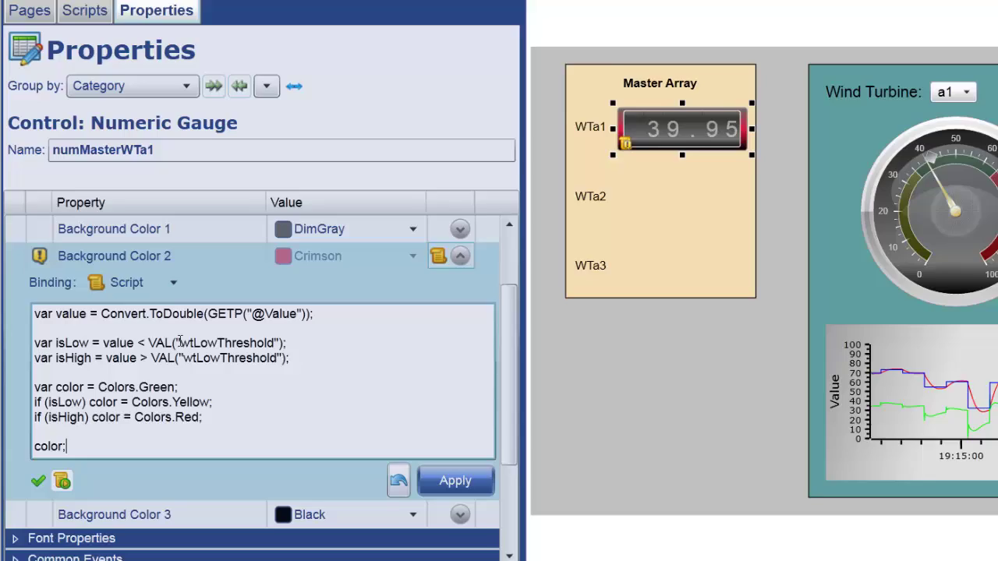
Change the isHigh line of the script to compare against VAL("wtHighThreshold") and apply the Background Color 2 script
left_click_drag(170, 377, 220, 377)
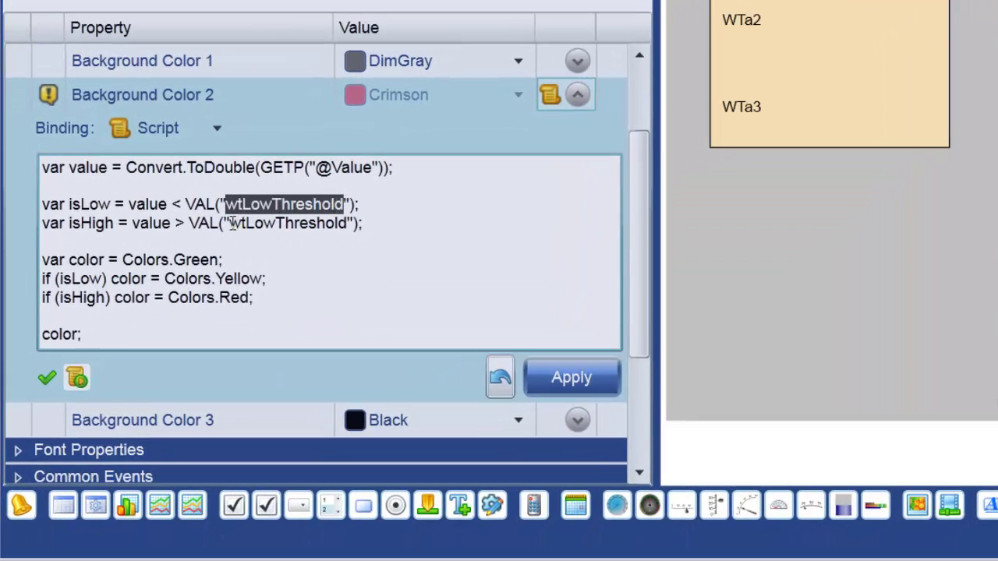
left_click_drag(230, 223, 346, 224)
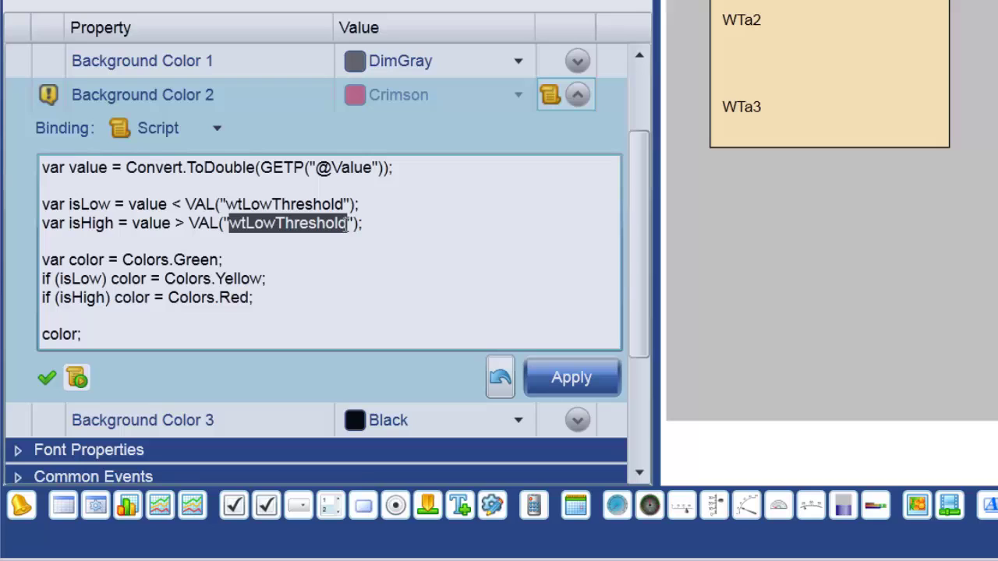
left_click(275, 232)
key("BackSpace")
key("BackSpace")
key("BackSpace")
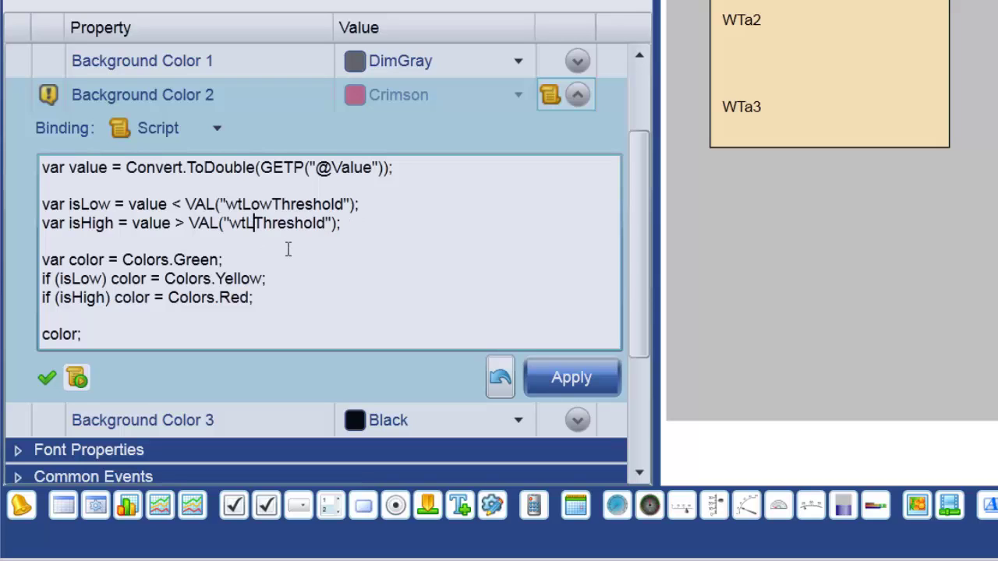
type("High")
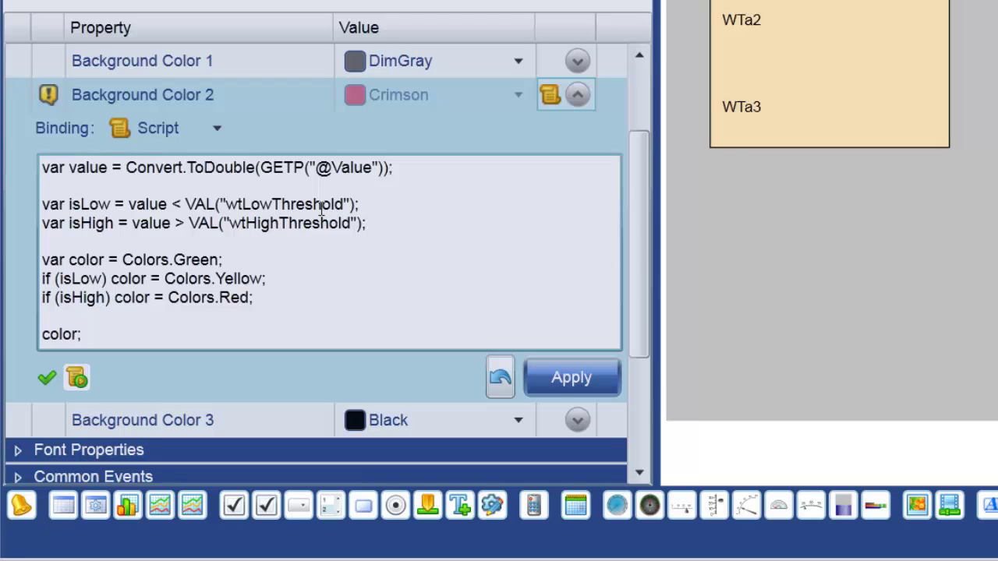
left_click(574, 379)
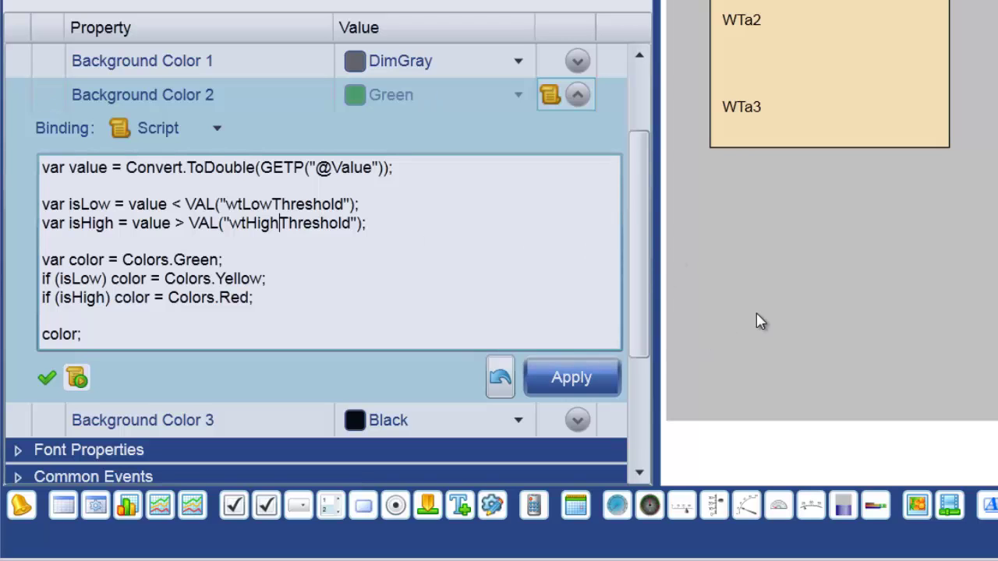
Open the page's OnPageLoadComplete script and examine how it sets the low and high threshold variables
left_click(723, 279)
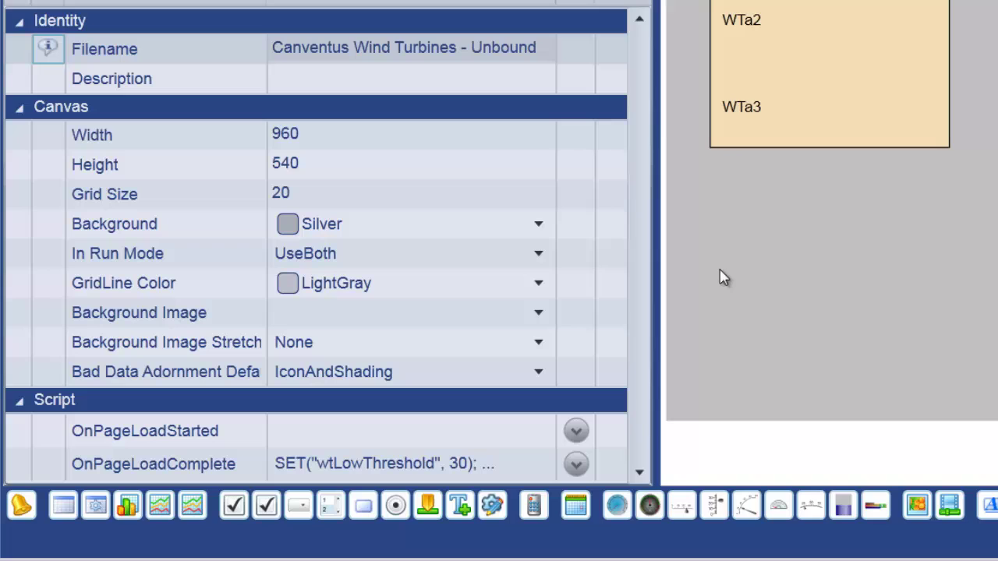
left_click(576, 463)
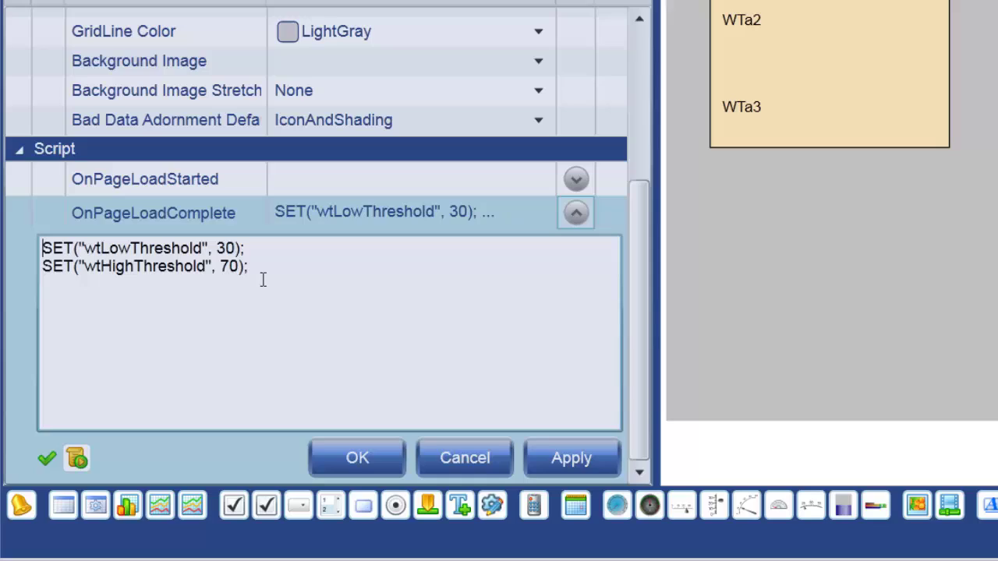
left_click(577, 466)
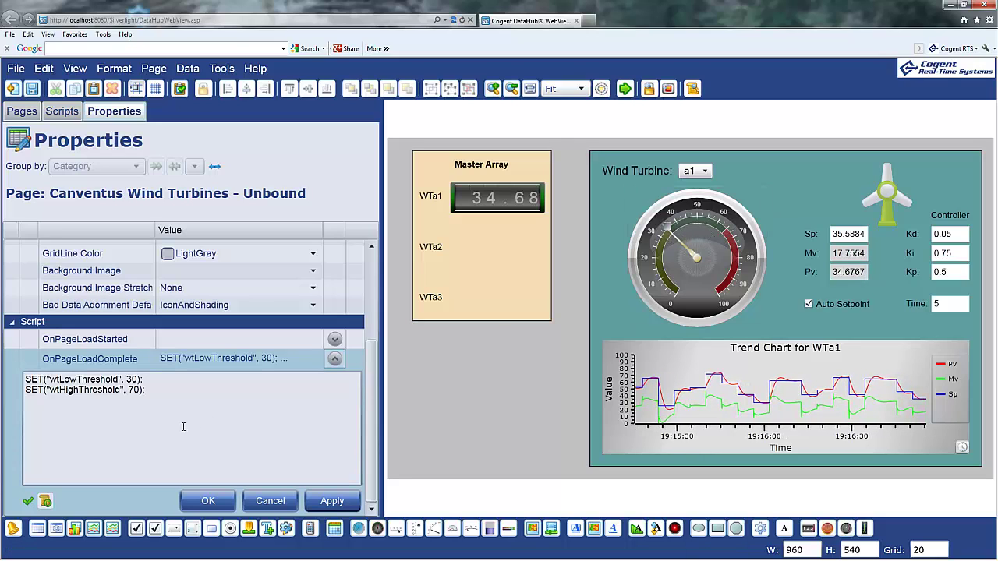
Bind the radial gauge's Low/Normal Threshold in its Range List to the script VAL("wtLowThreshold");
left_click(686, 224)
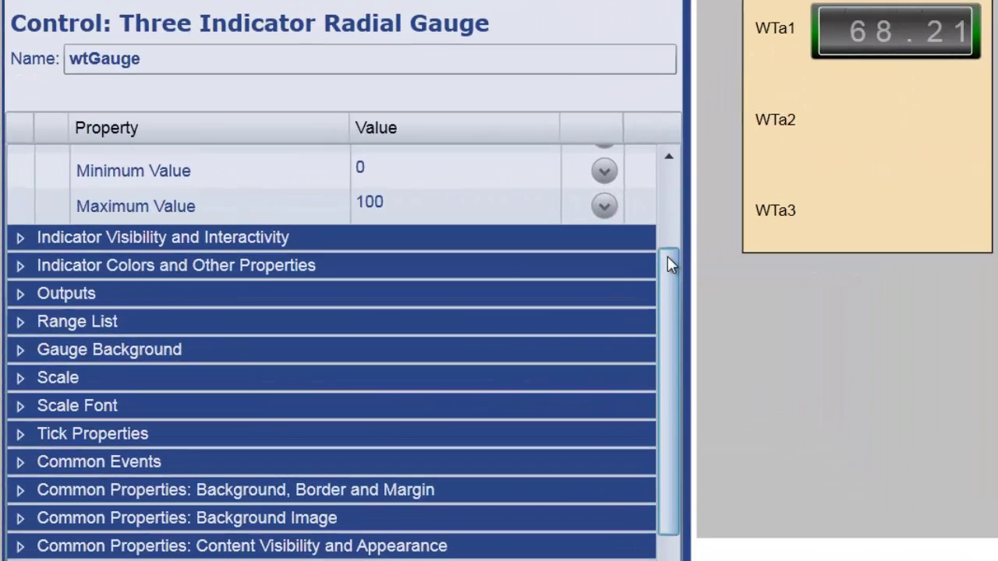
scroll(586, 280, "up", 2)
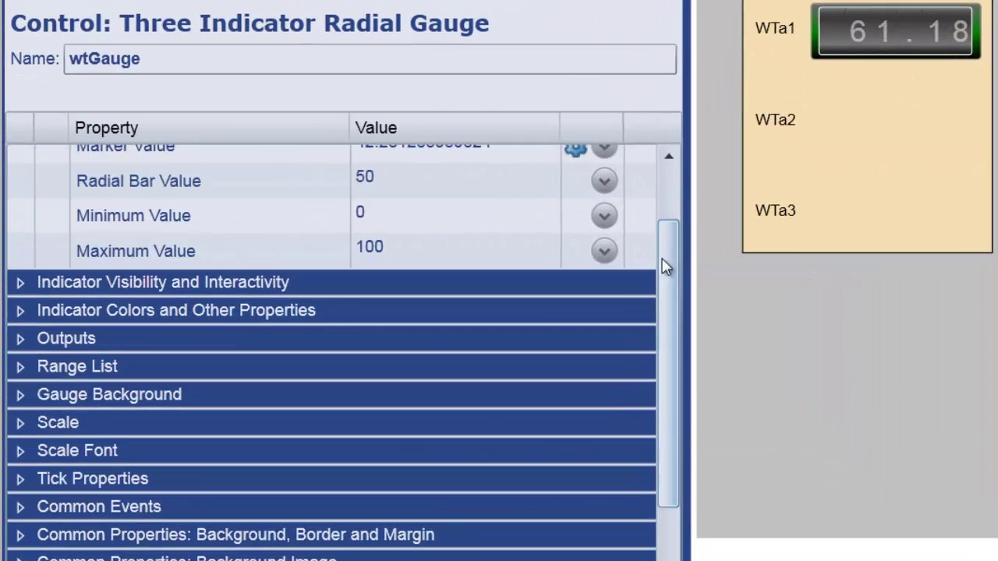
left_click(33, 367)
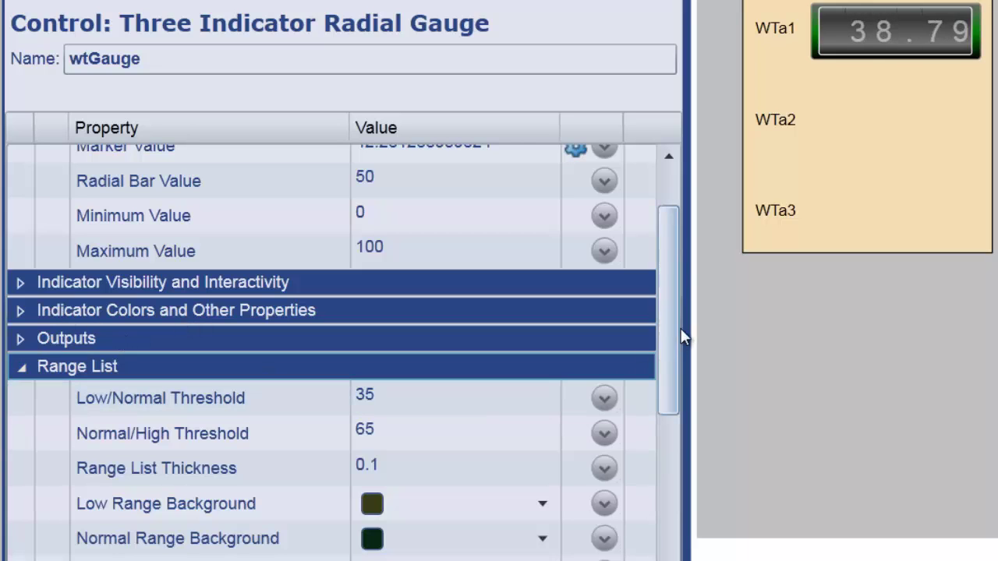
left_click_drag(677, 344, 675, 395)
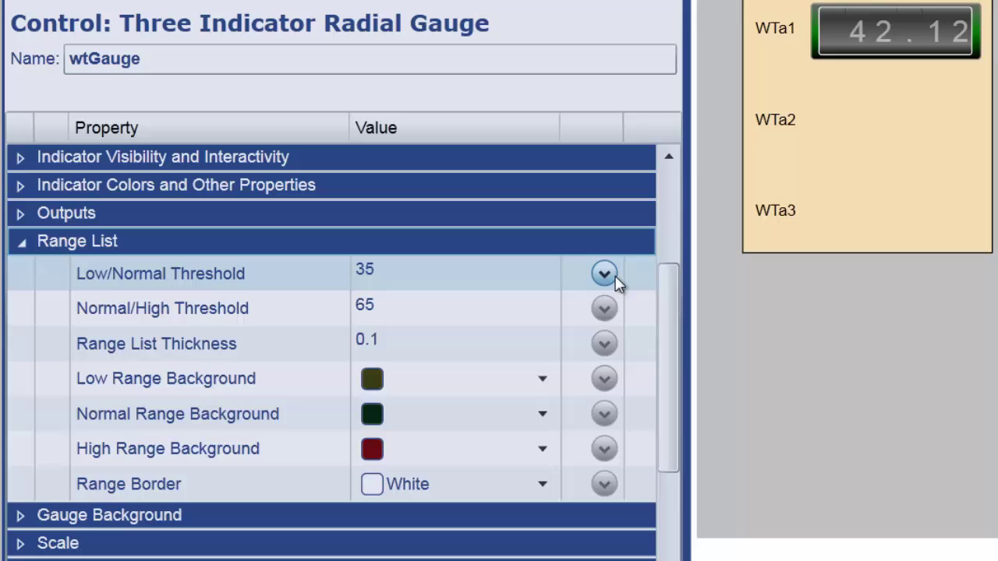
left_click(612, 274)
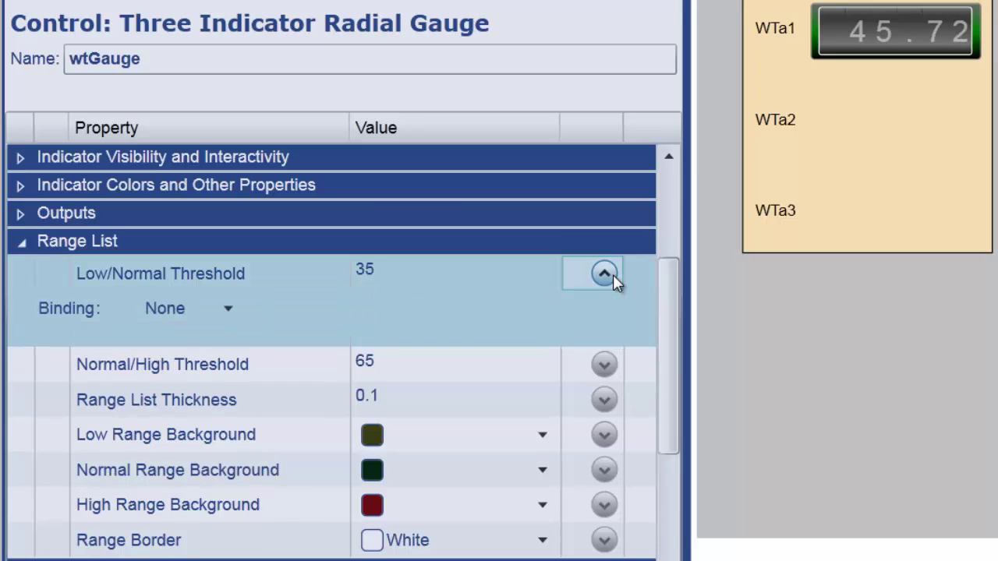
left_click(224, 321)
left_click(193, 441)
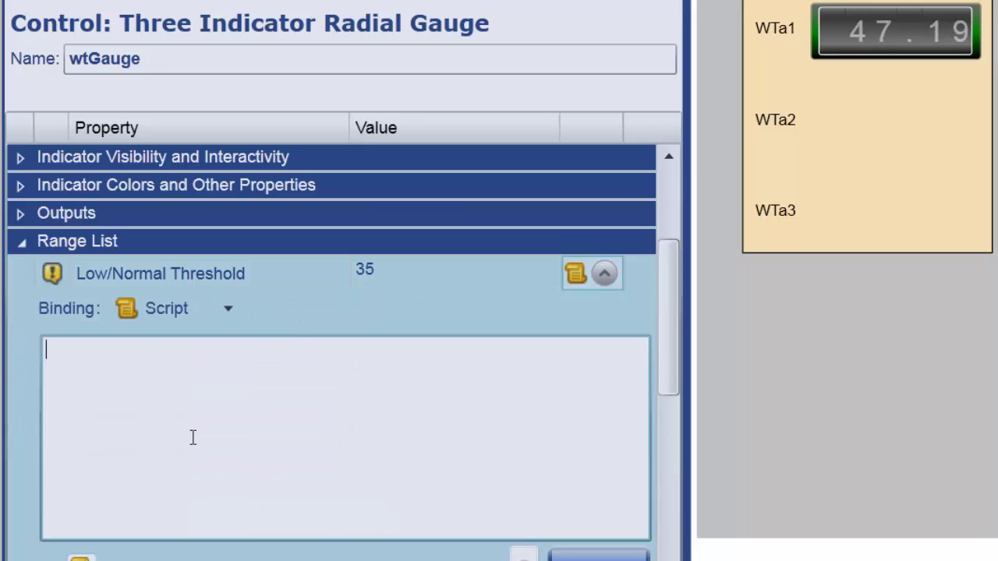
type("VAL(\"wtLowTh")
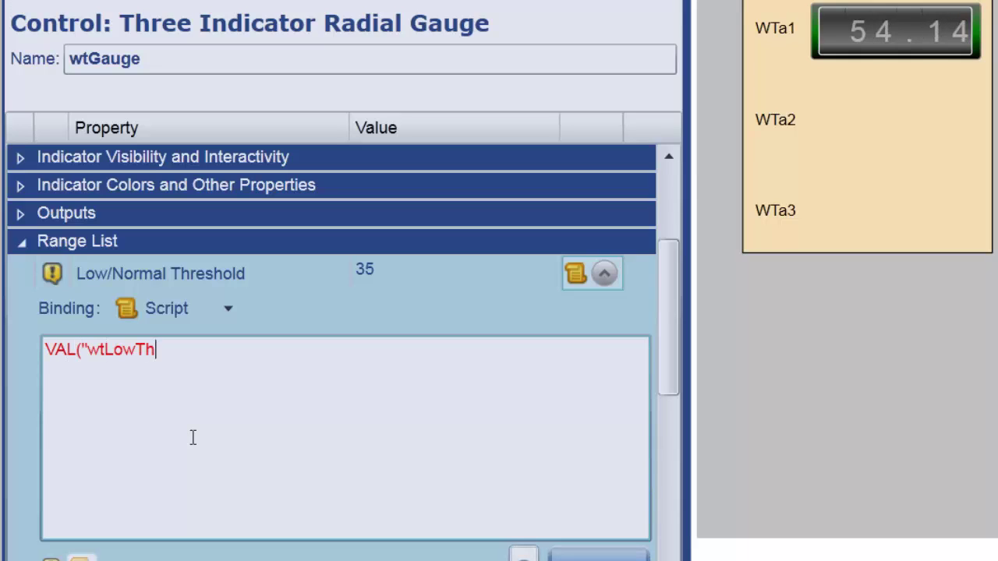
type("reshold")
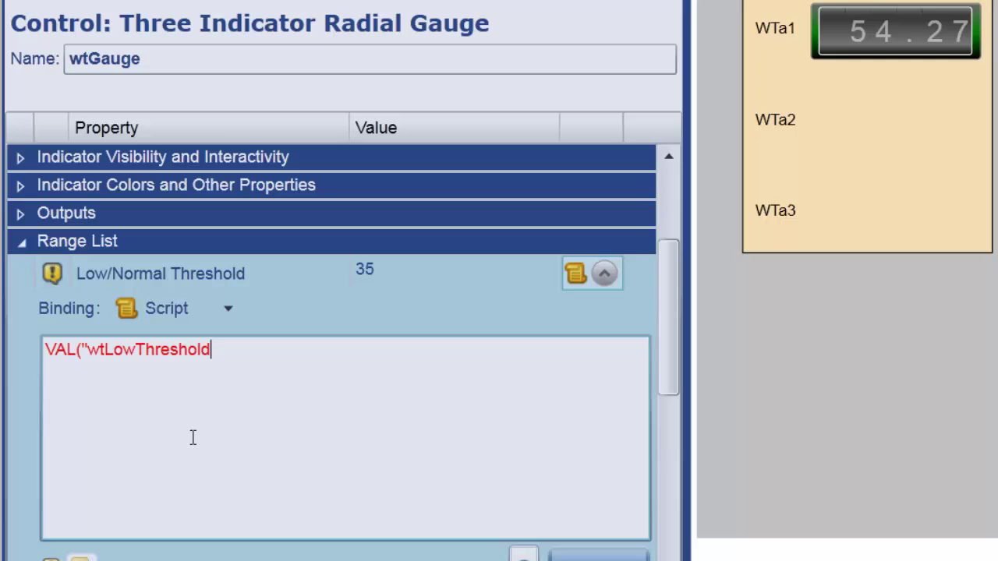
type("\");")
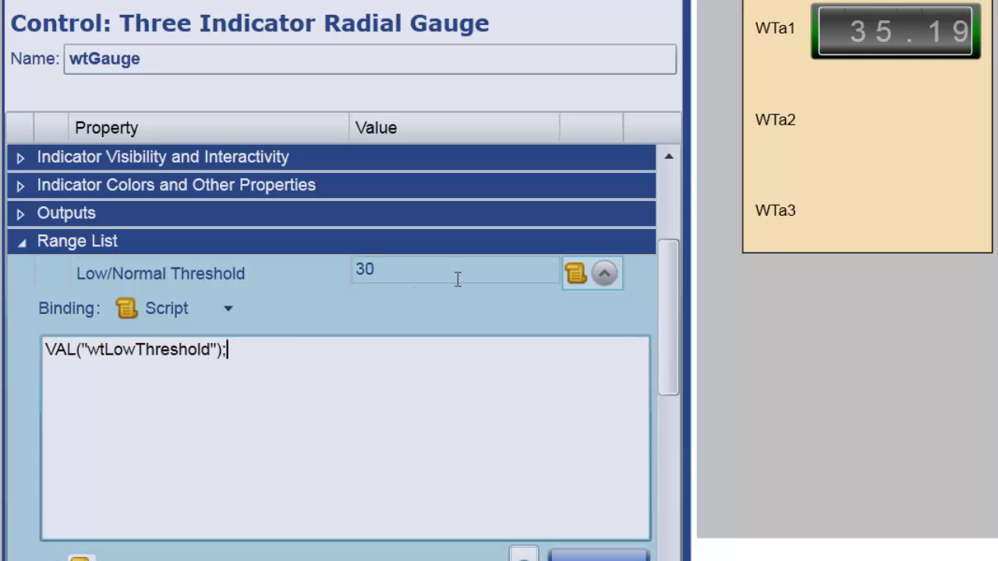
left_click(604, 273)
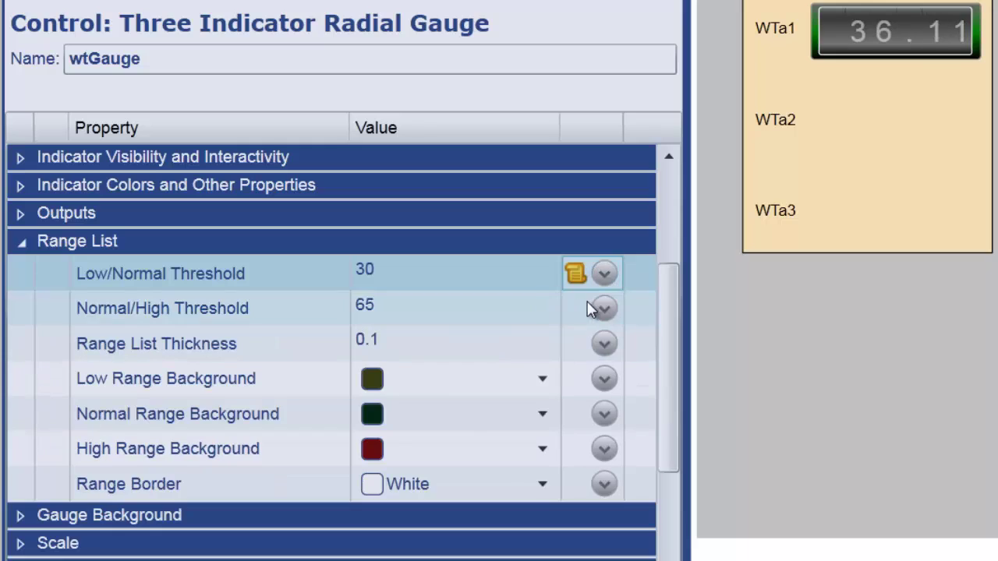
Bind the radial gauge's Normal/High Threshold to the script VAL("wtHighThreshold"); and apply it
left_click(602, 308)
left_click(222, 345)
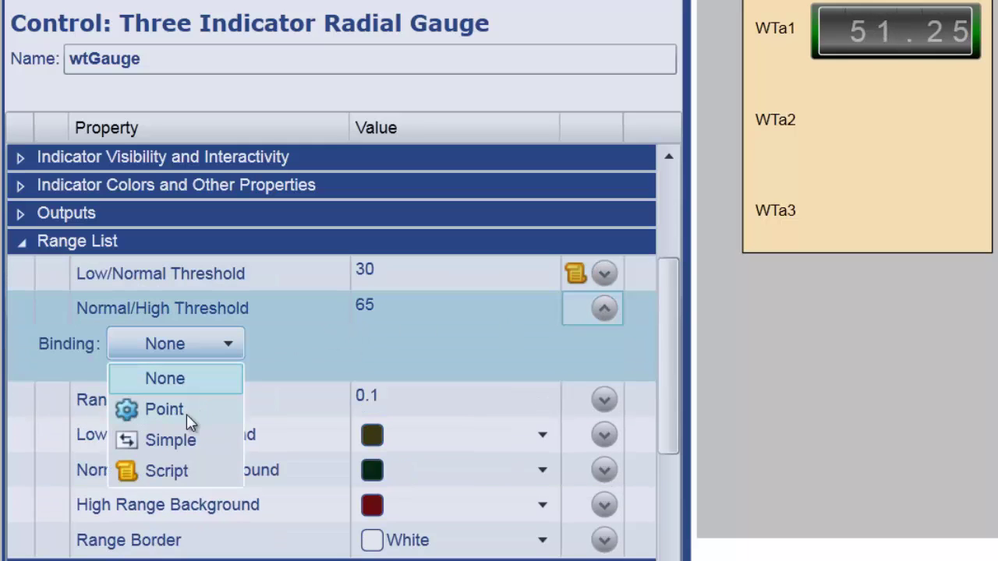
left_click(170, 470)
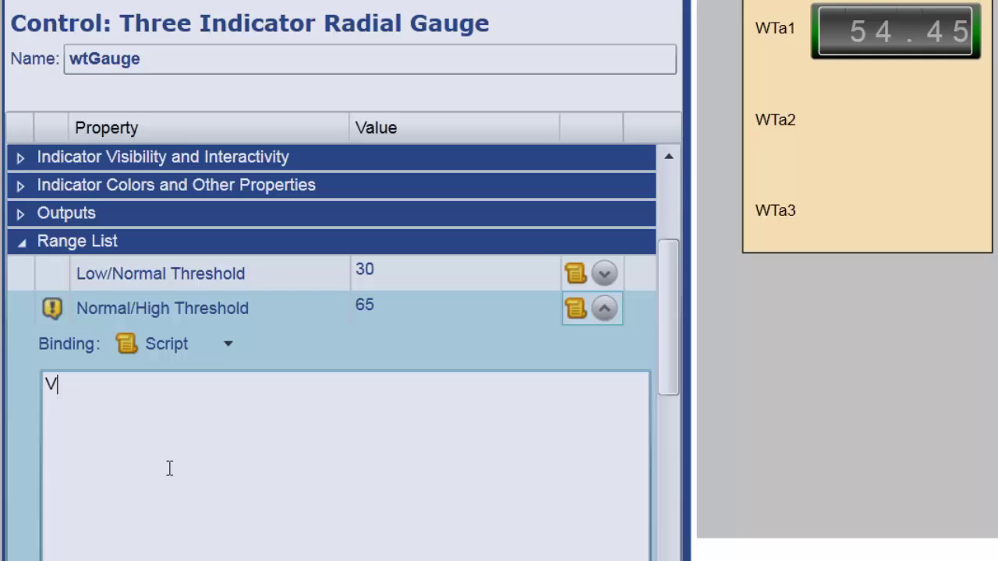
type("VAL(\"wtH")
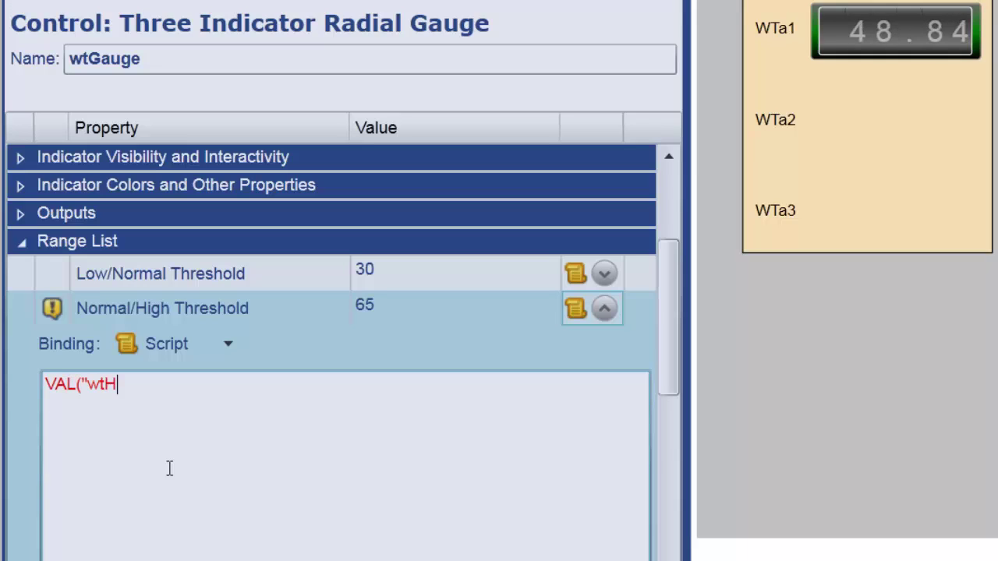
type("ighThresho")
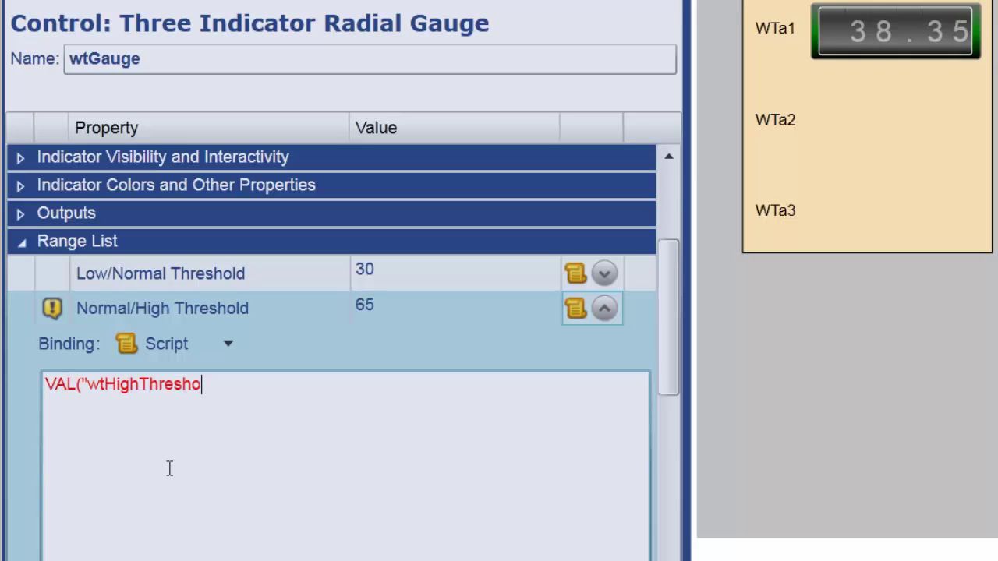
type("ld\")")
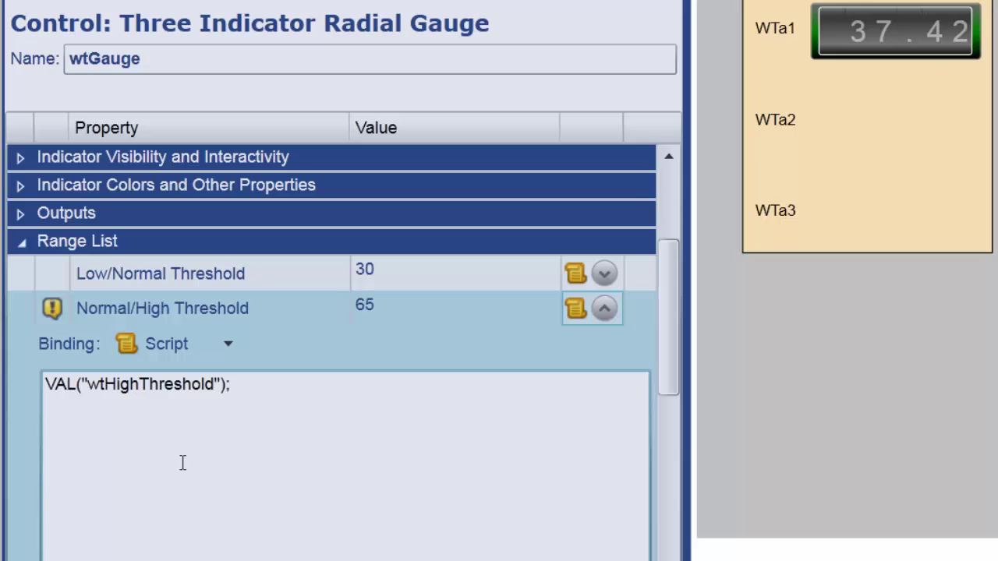
type(";")
scroll(669, 385, "down", 3)
left_click(588, 487)
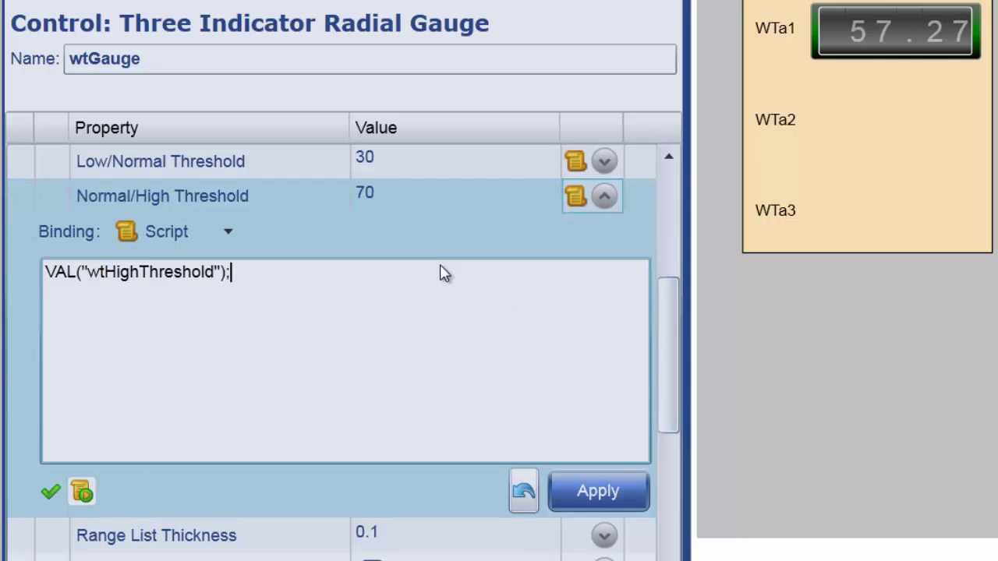
left_click(602, 197)
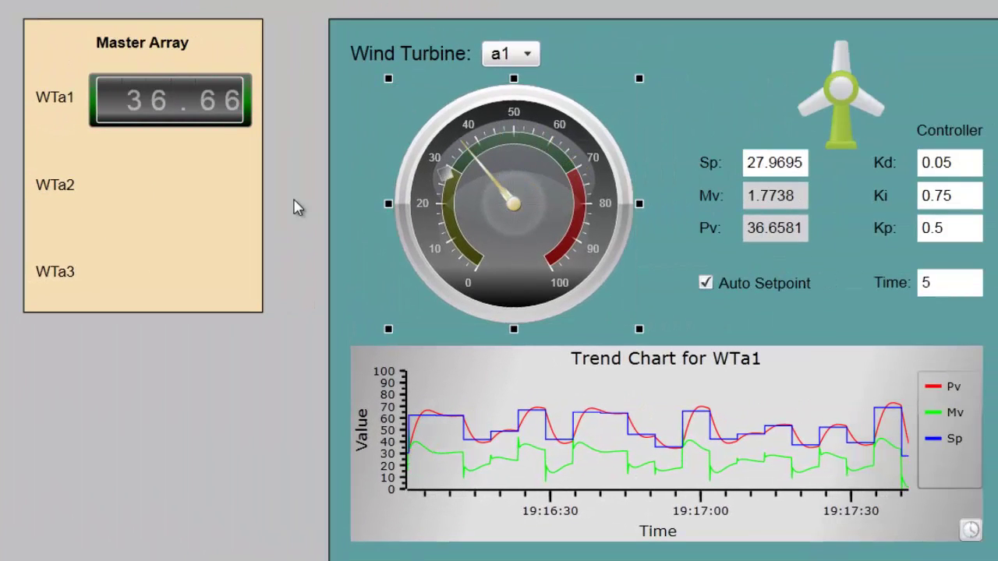
left_click(164, 105)
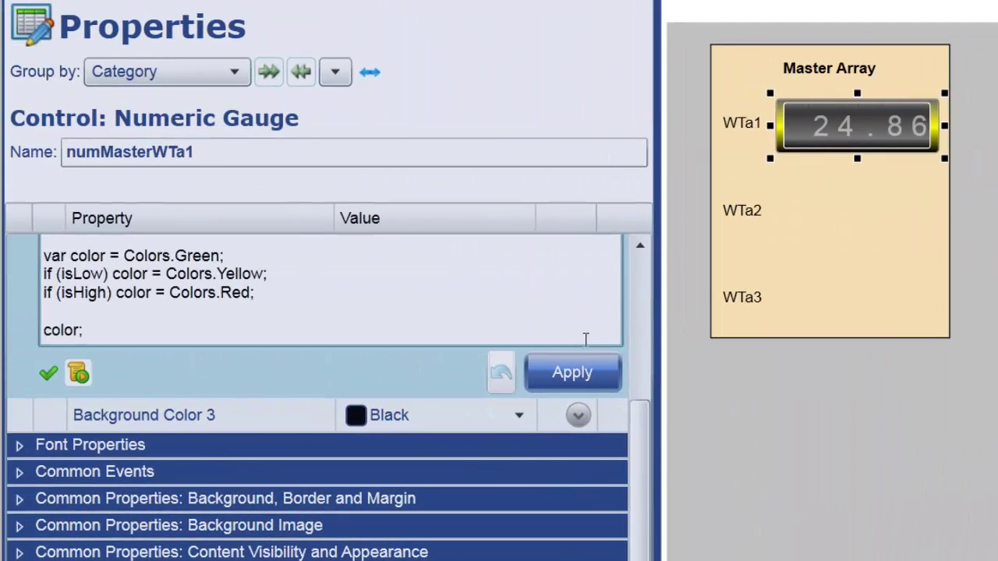
left_click_drag(642, 445, 645, 372)
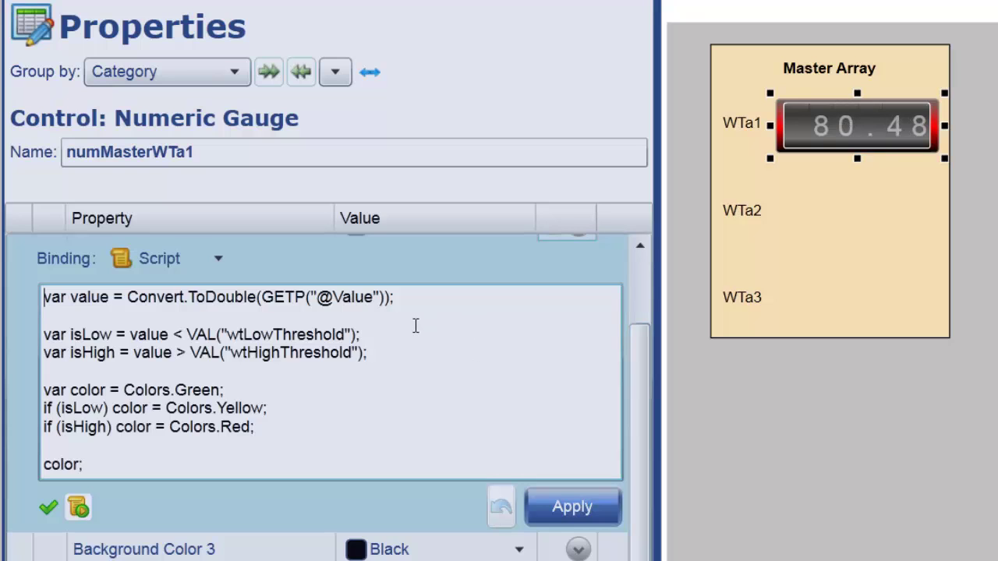
double_click(101, 303)
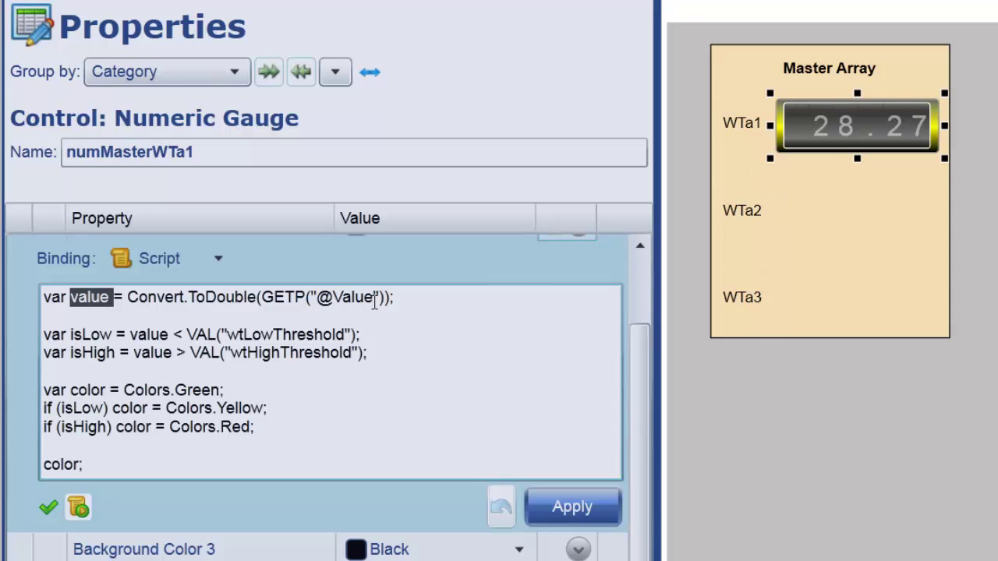
left_click_drag(375, 300, 316, 300)
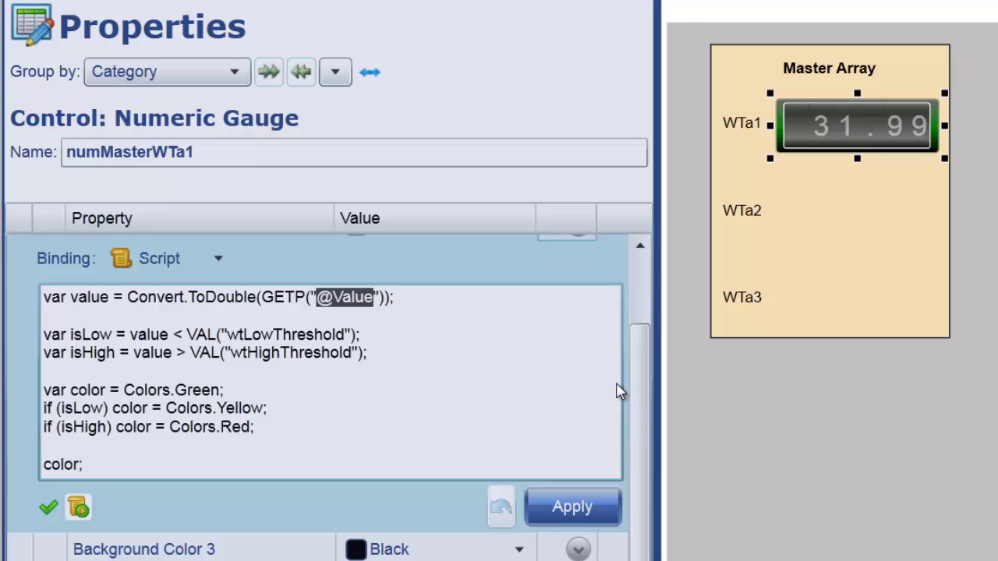
scroll(637, 394, "up", 3)
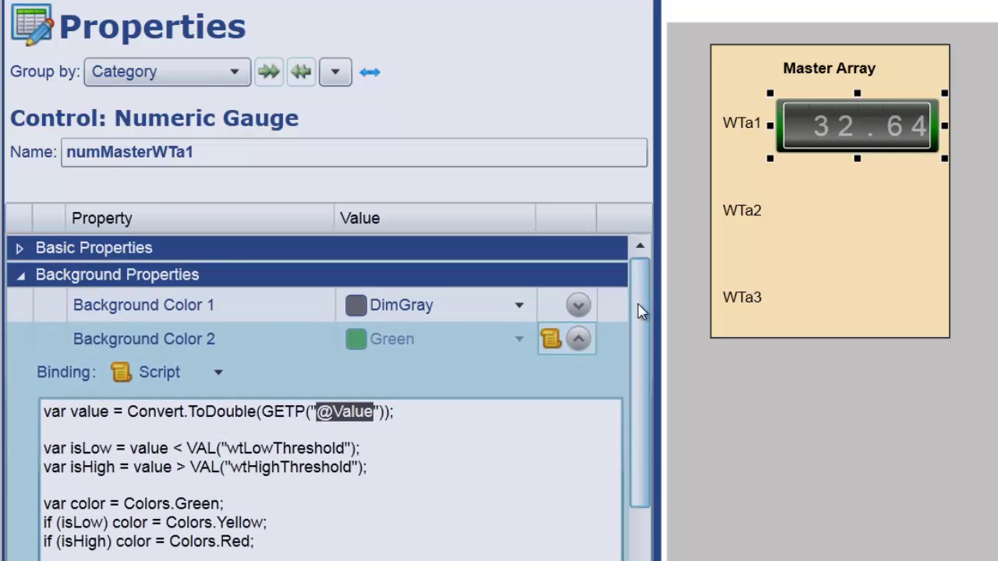
left_click(19, 247)
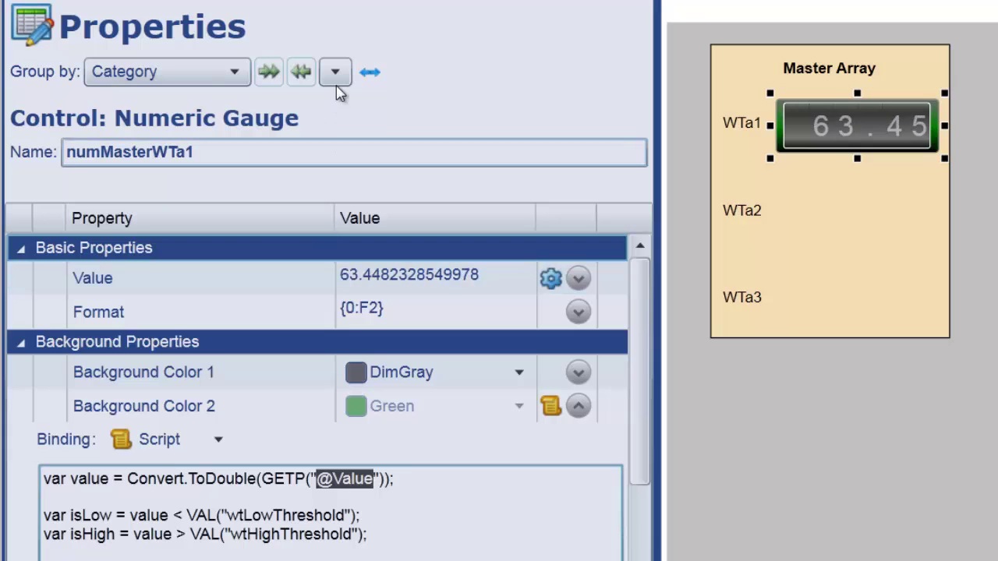
left_click(358, 481)
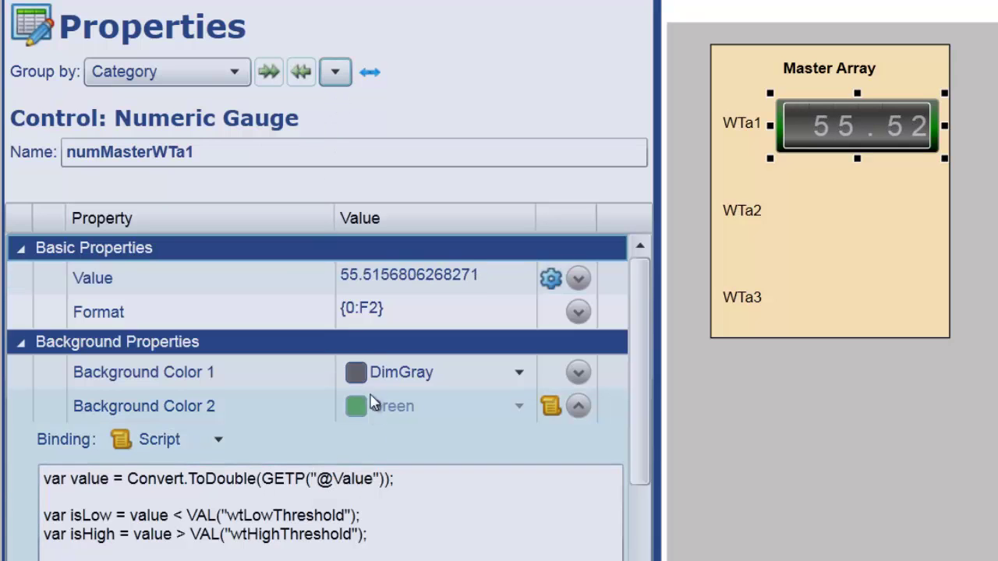
left_click(371, 278)
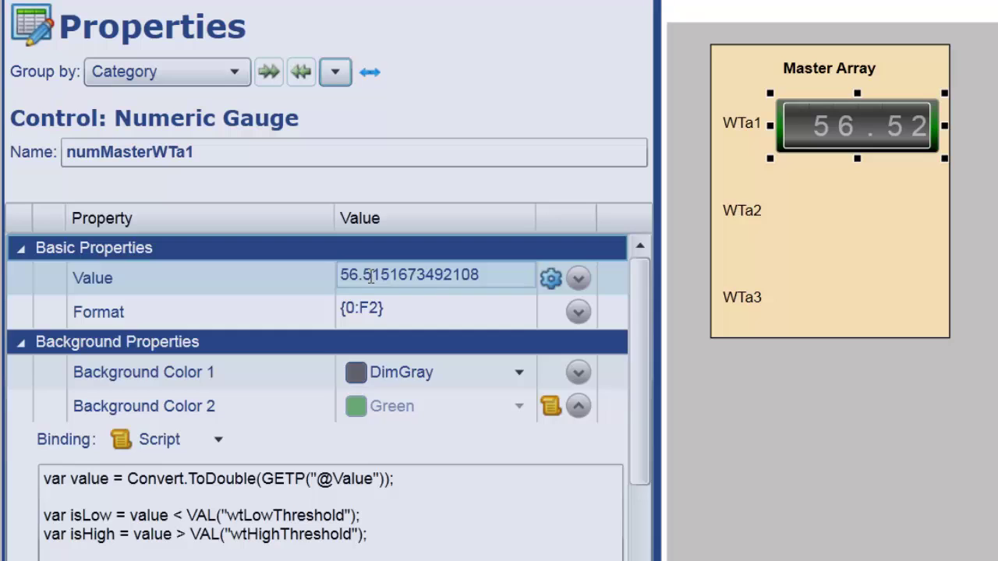
left_click(252, 483)
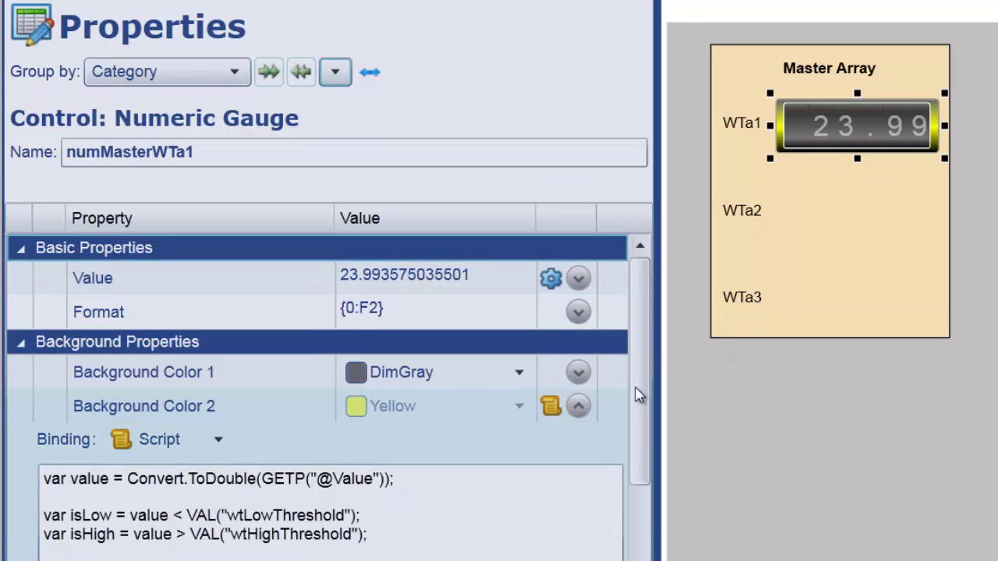
left_click_drag(642, 405, 645, 468)
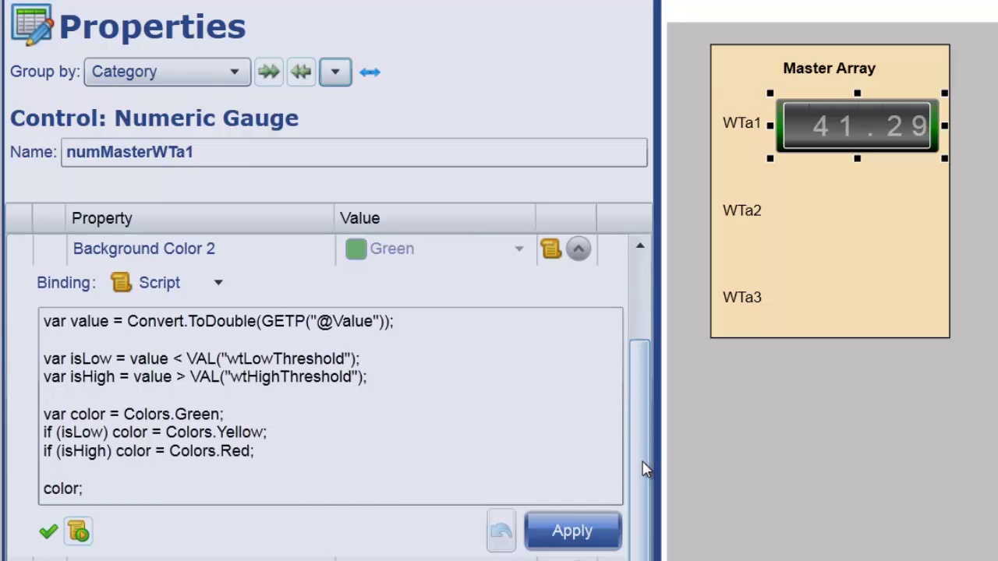
Examine how the Background Color 2 script uses isLow and isHigh to assign Green, Yellow or Red, and collapse the script
double_click(93, 359)
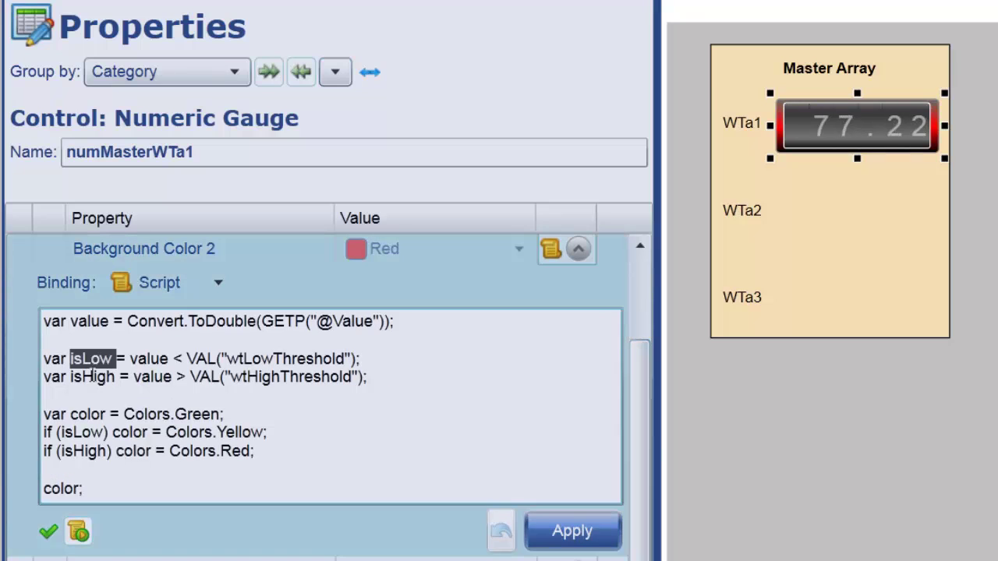
left_click(91, 376)
double_click(92, 376)
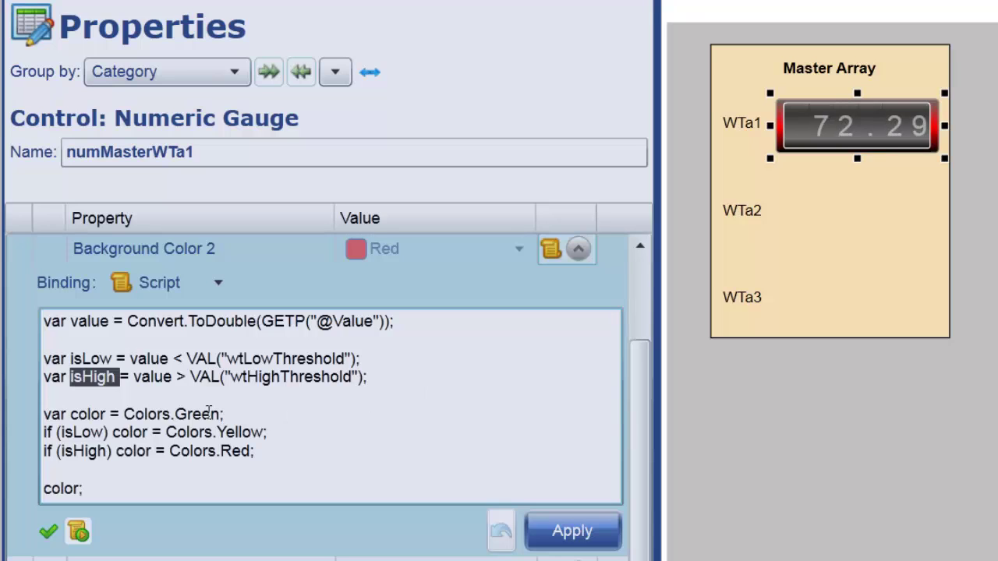
left_click(85, 412)
double_click(90, 414)
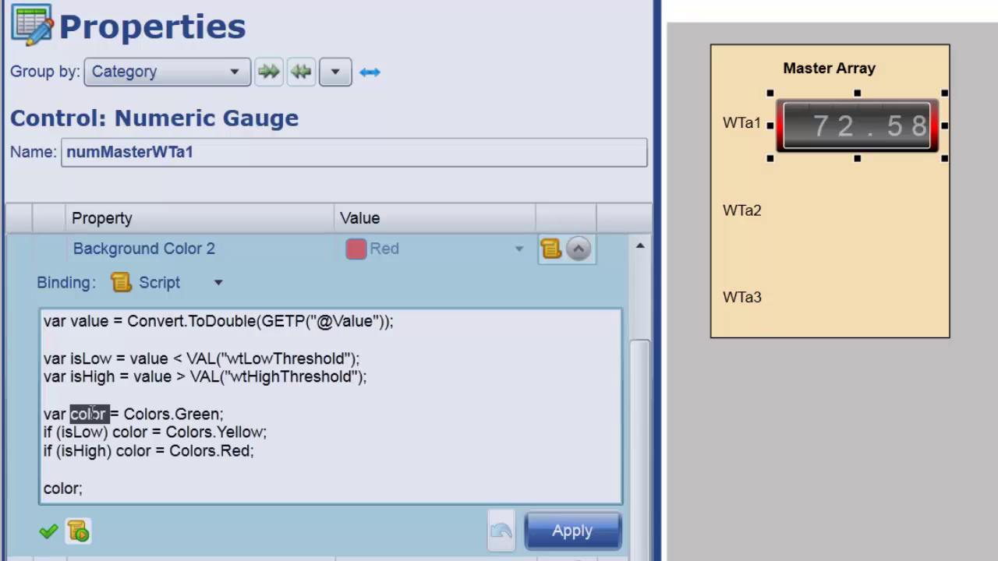
double_click(178, 414)
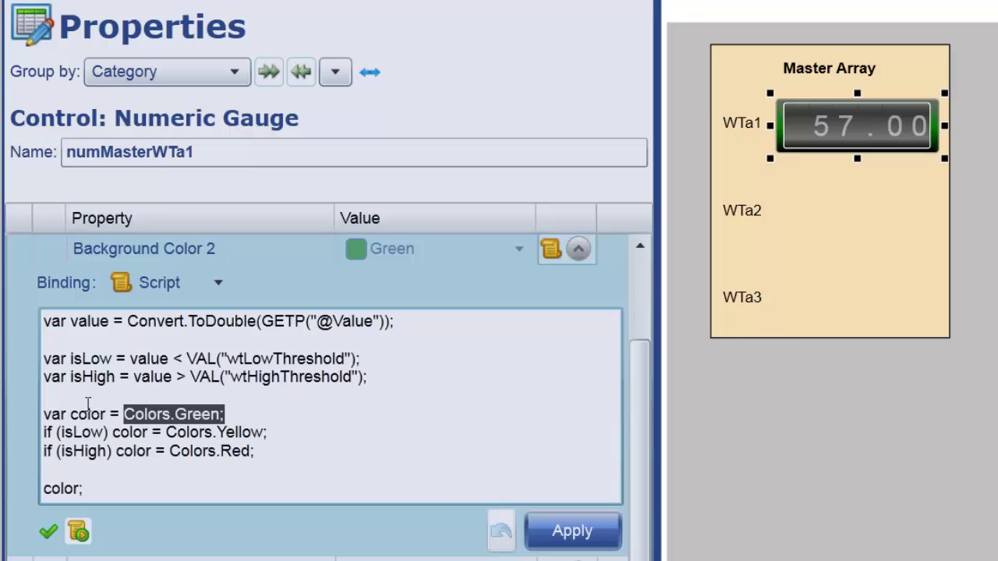
double_click(233, 432)
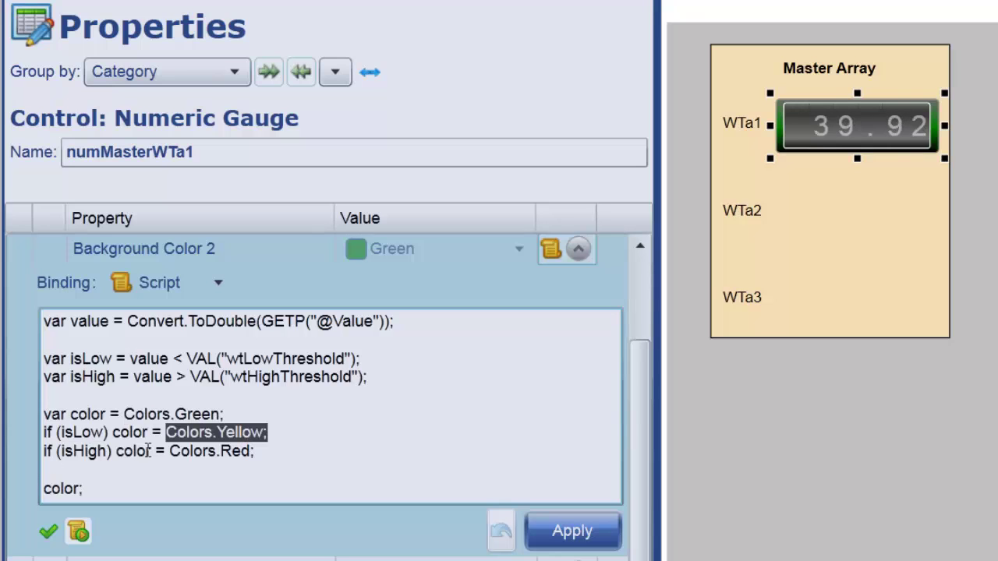
double_click(242, 452)
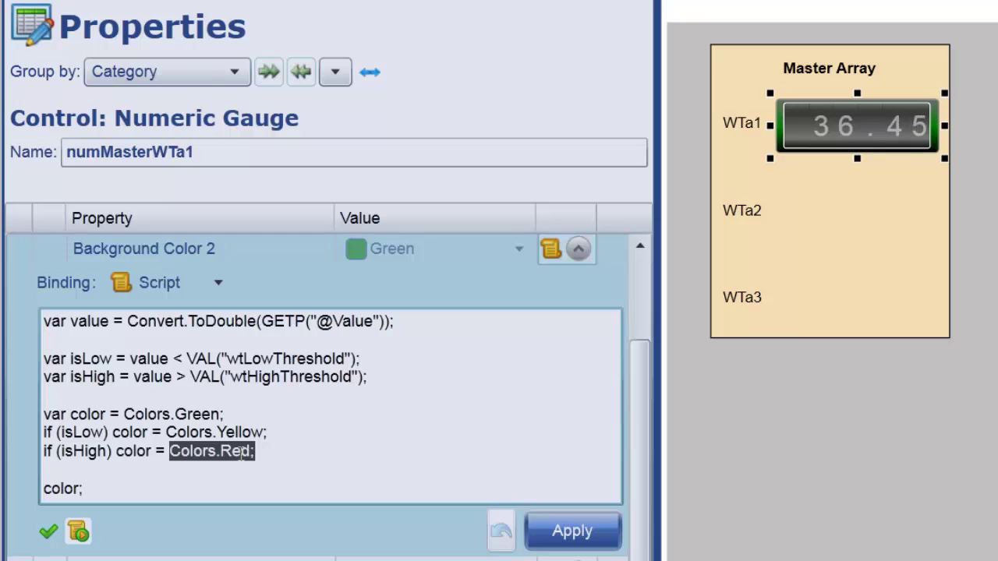
left_click(129, 488)
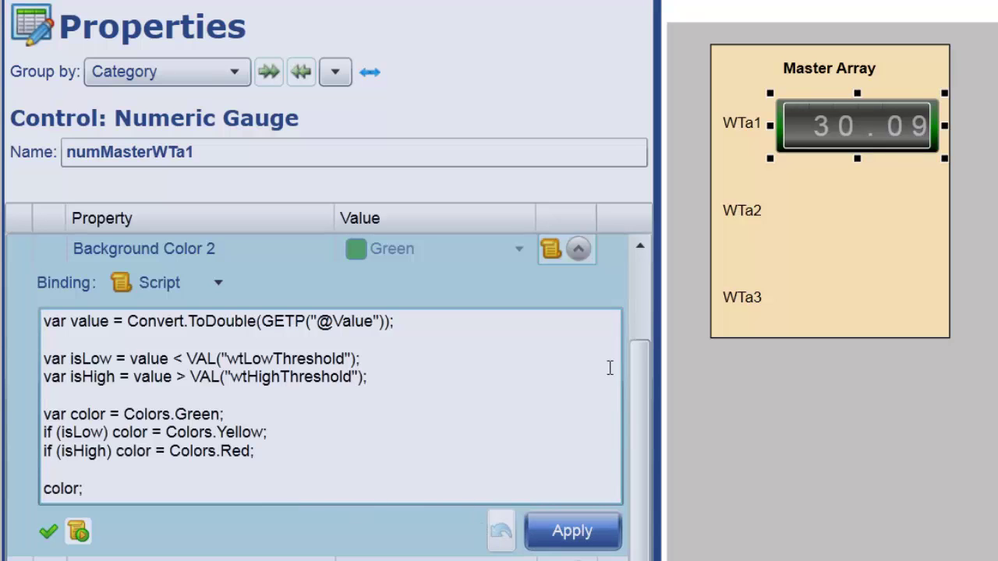
scroll(644, 389, "up", 1)
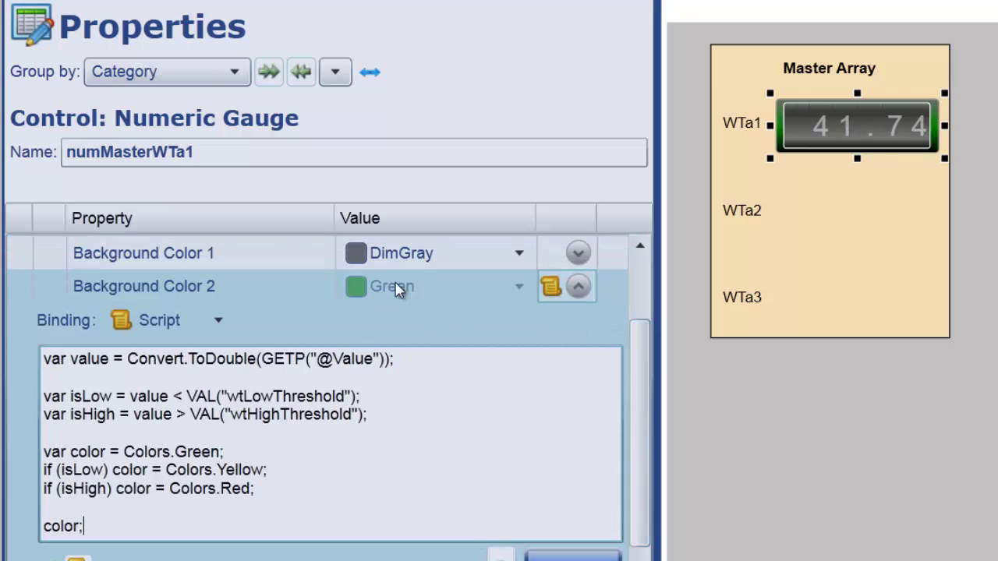
left_click(578, 287)
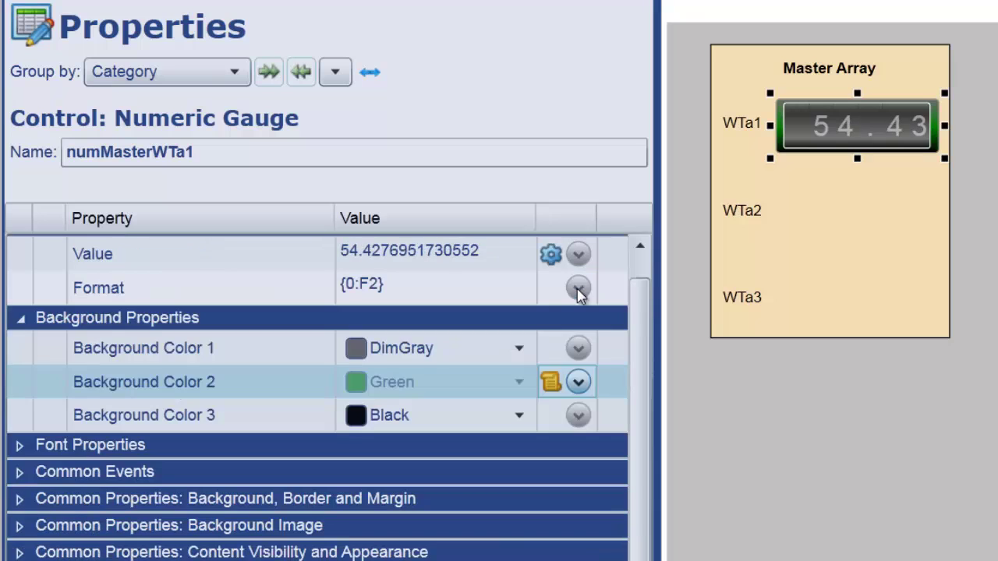
Duplicate the WTa1 numeric gauge and place the copy beside the WTa2 label, aligned under the original
left_click(870, 117)
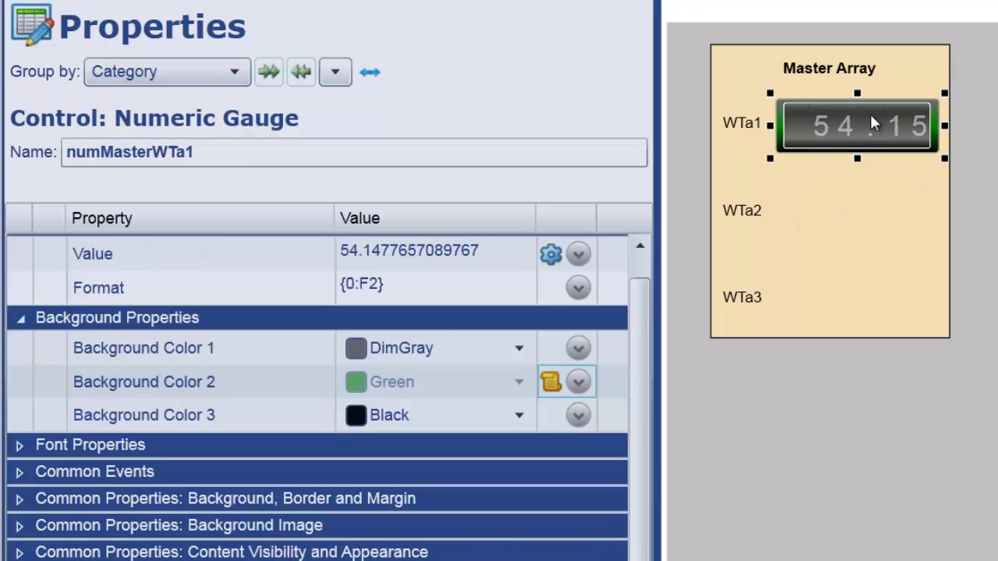
key("Tab")
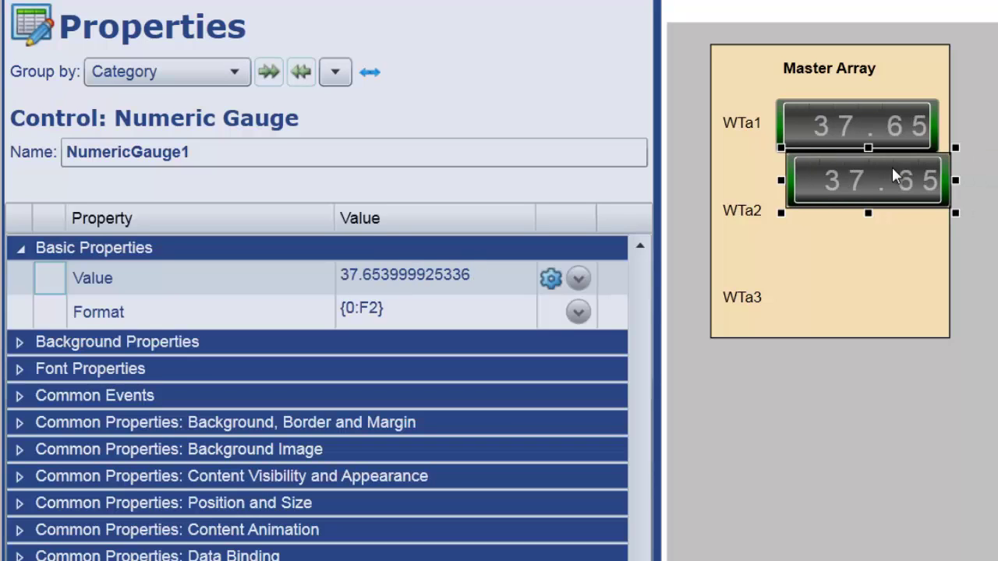
key("Left")
key("Left")
key("Left")
key("Down")
key("Down")
key("Down")
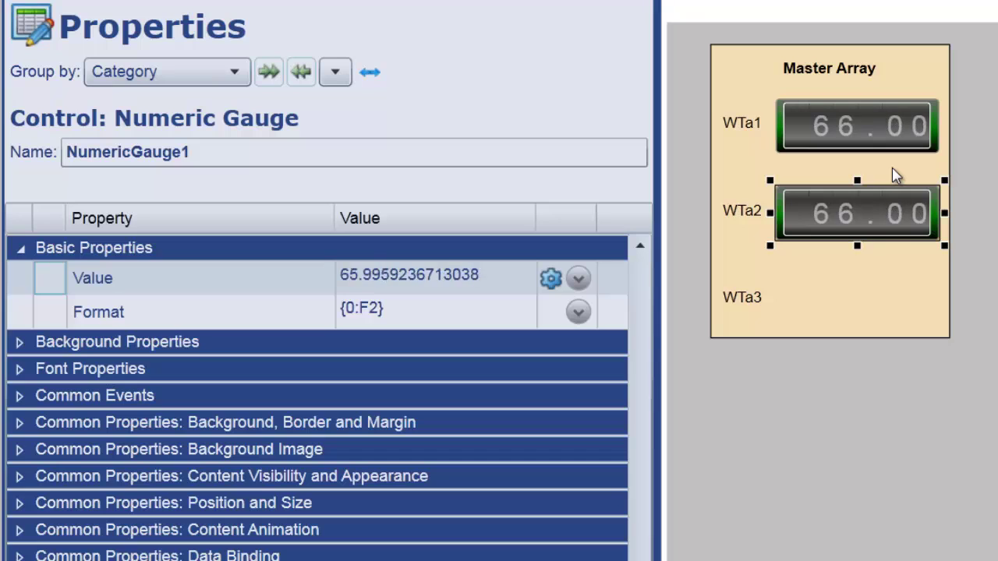
Paste another copy of the numeric gauge and align it beside the WTa3 label, below the other two gauges
key("ctrl+v")
key("Left")
key("Left")
key("Left")
key("Left")
key("Left")
key("Left")
key("Left")
key("Left")
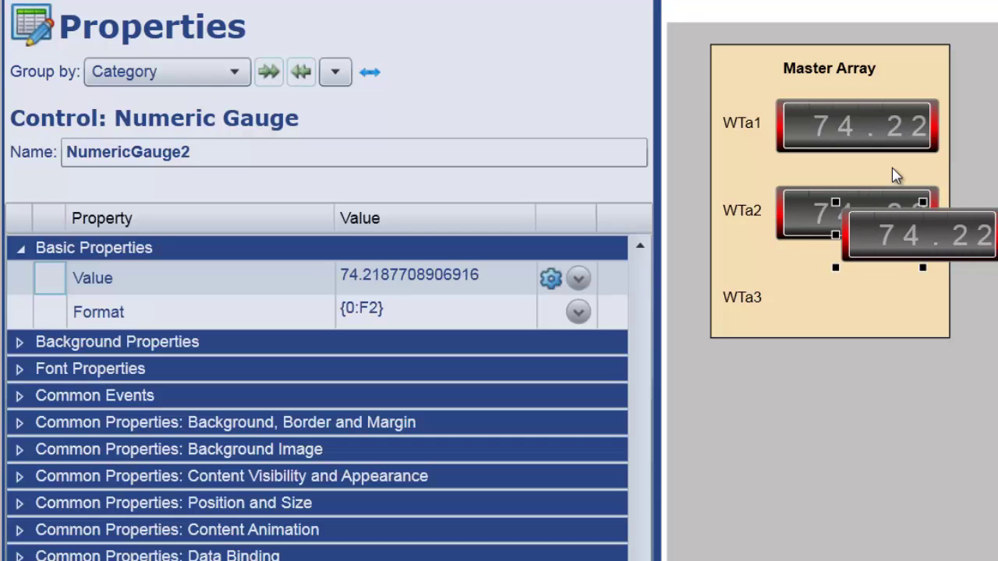
key("Left")
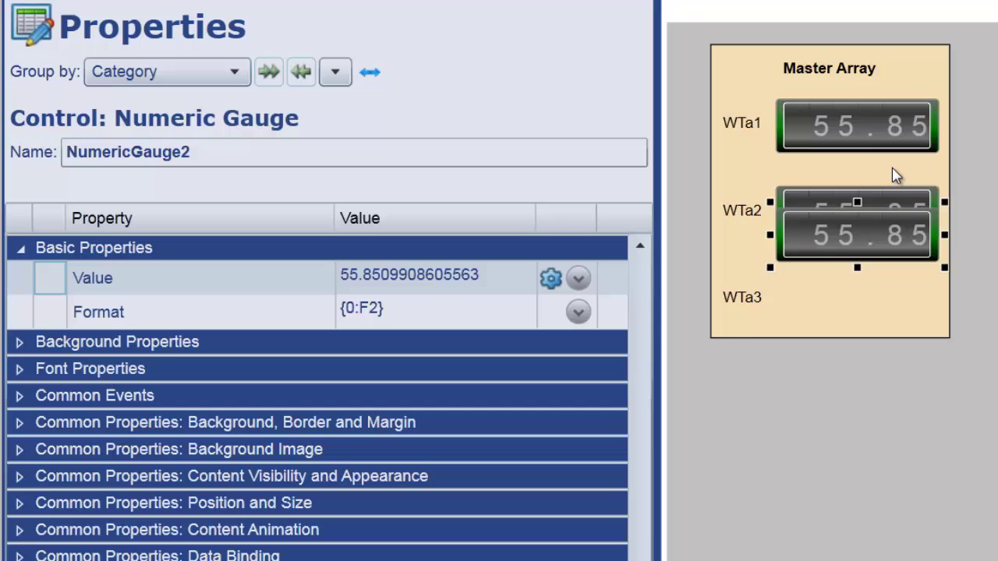
key("Down")
key("Down")
key("Down")
key("Down")
key("Down")
key("Down")
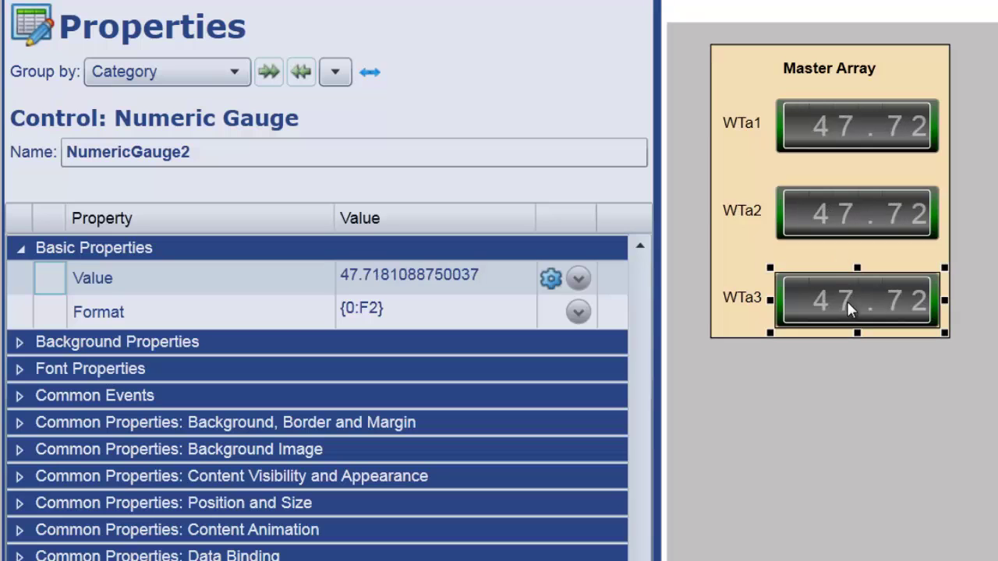
Bind the Value of the gauge beside WTa2 to the point Canventus:WTa2.Pv
left_click(844, 214)
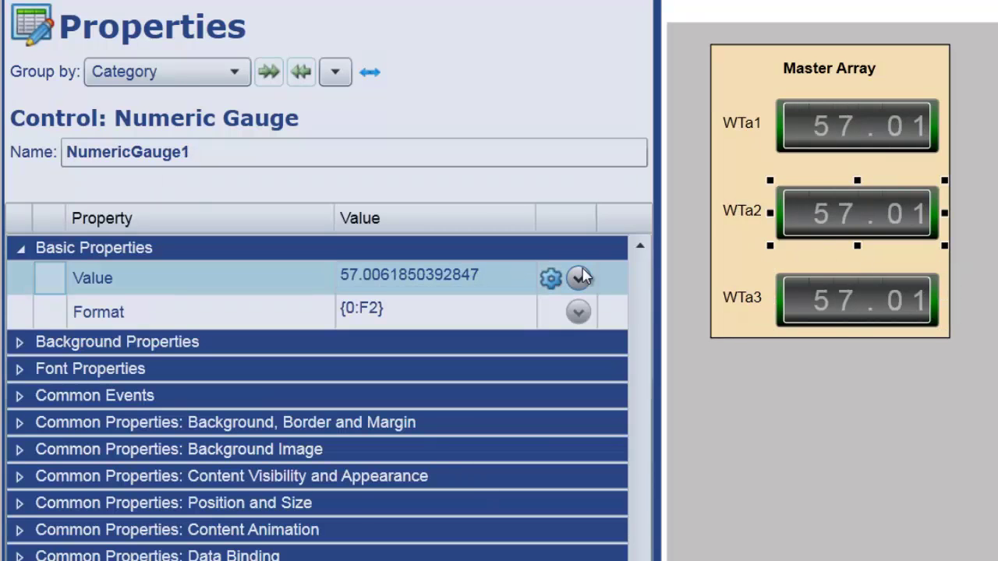
left_click(578, 278)
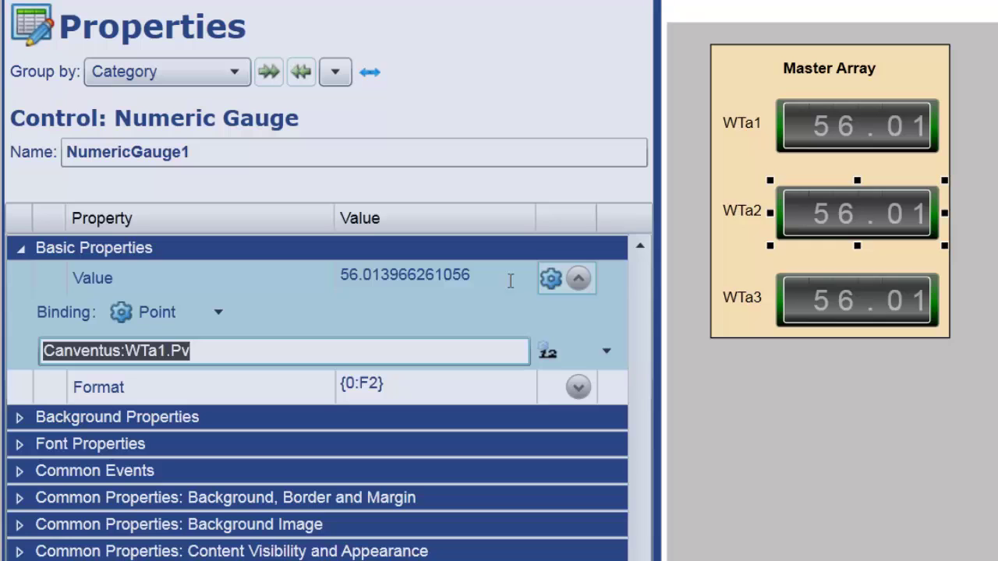
left_click(157, 351)
left_click_drag(158, 351, 167, 351)
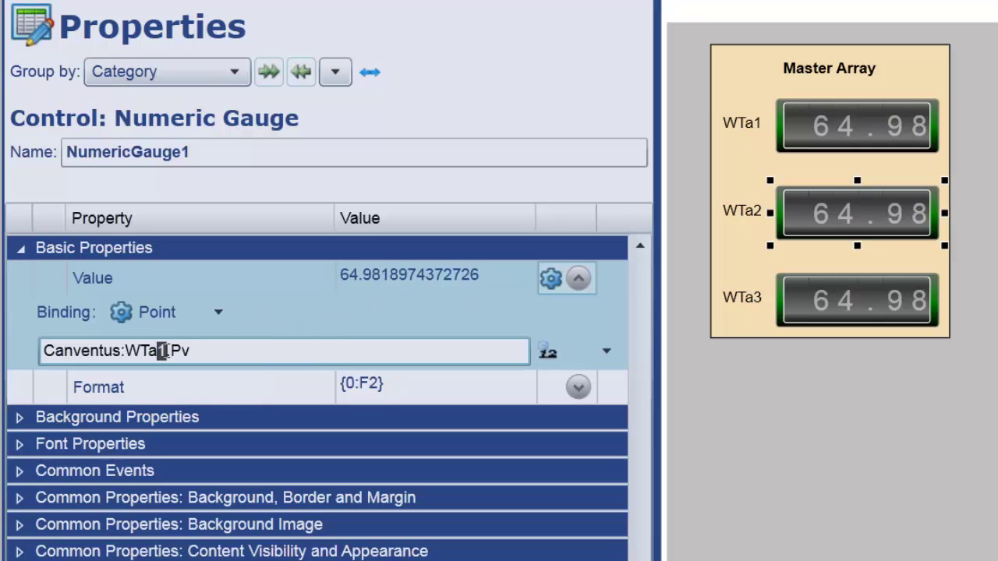
type("2")
key("Return")
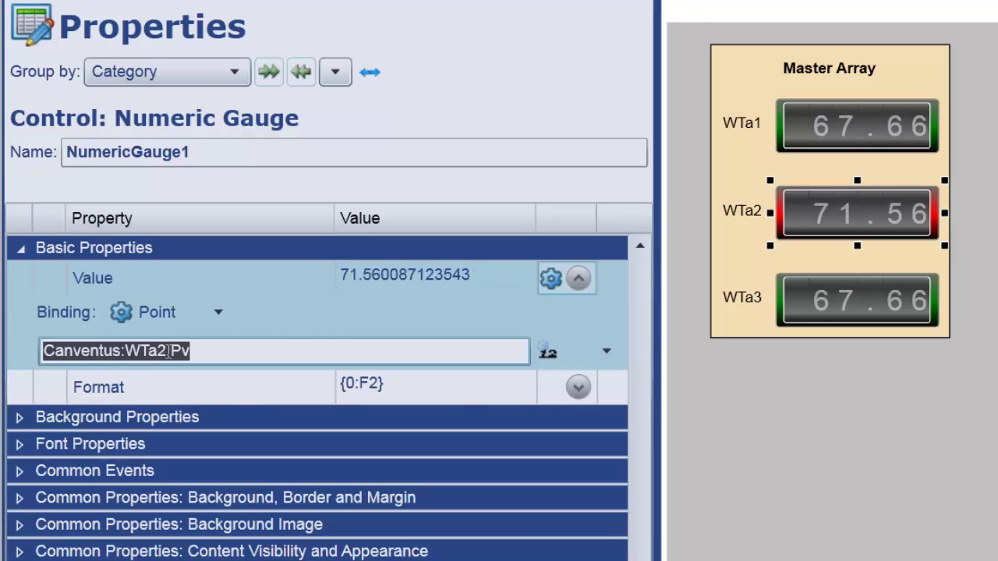
Bind the Value of the gauge beside WTa3 to the point Canventus:WTa3.Pv
left_click(782, 324)
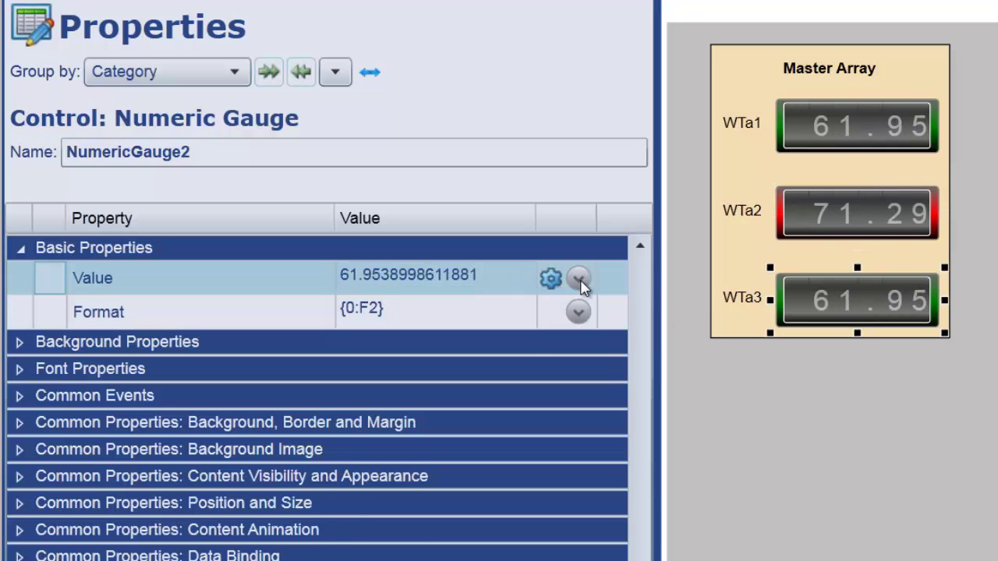
left_click(579, 278)
left_click(166, 350)
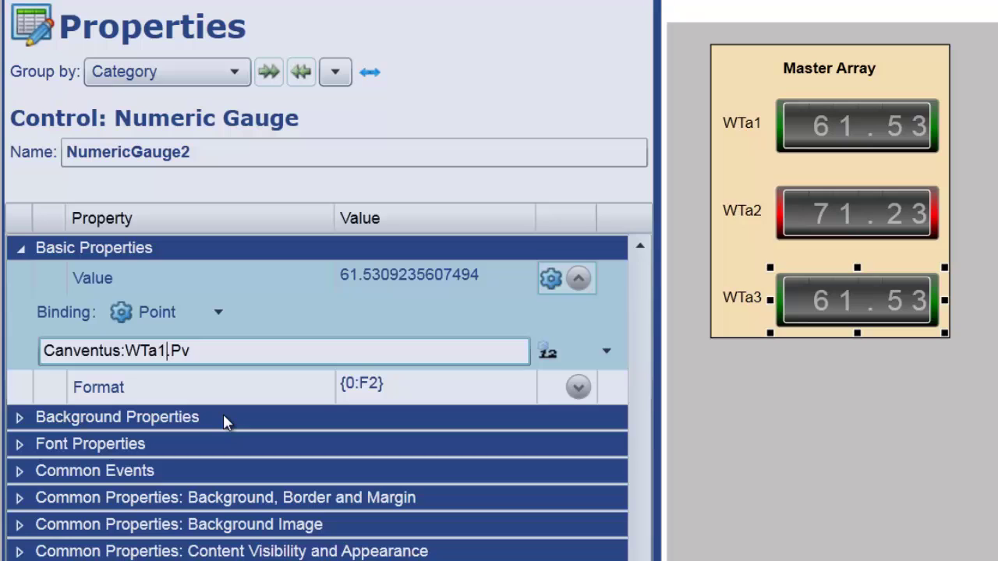
key("BackSpace")
type("3")
key("Return")
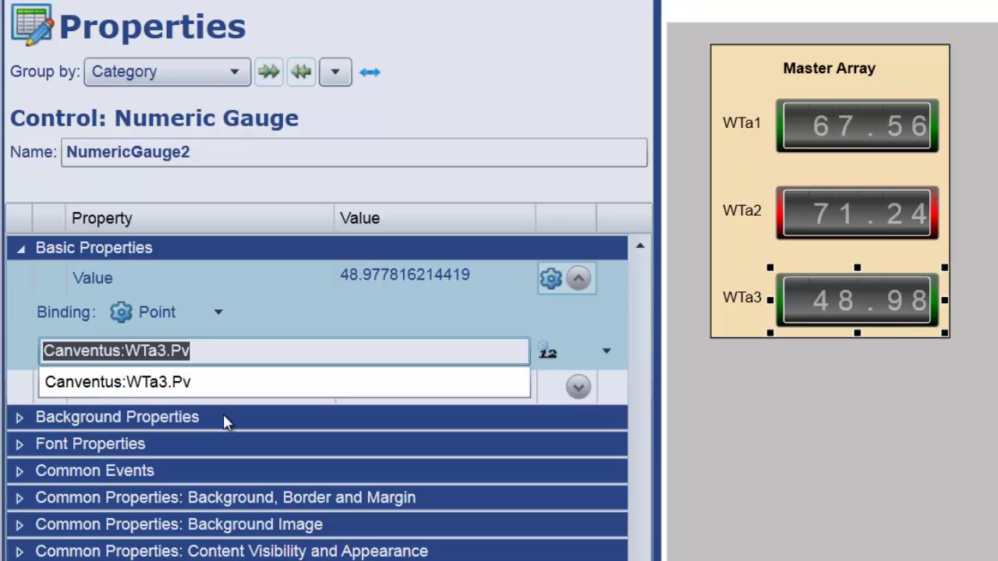
left_click(223, 394)
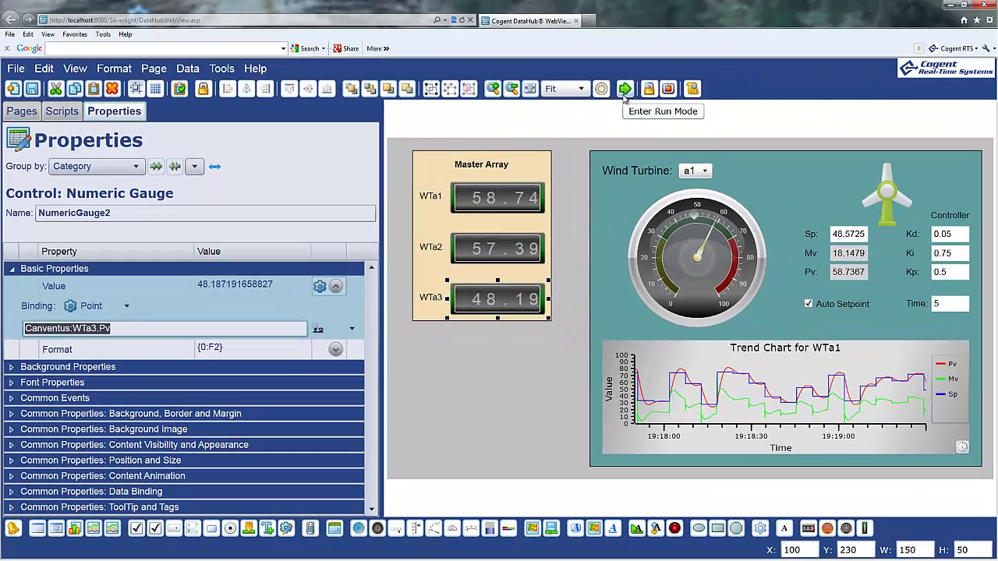
Enter run mode and turn off Auto Setpoint for wind turbine a1
left_click(669, 78)
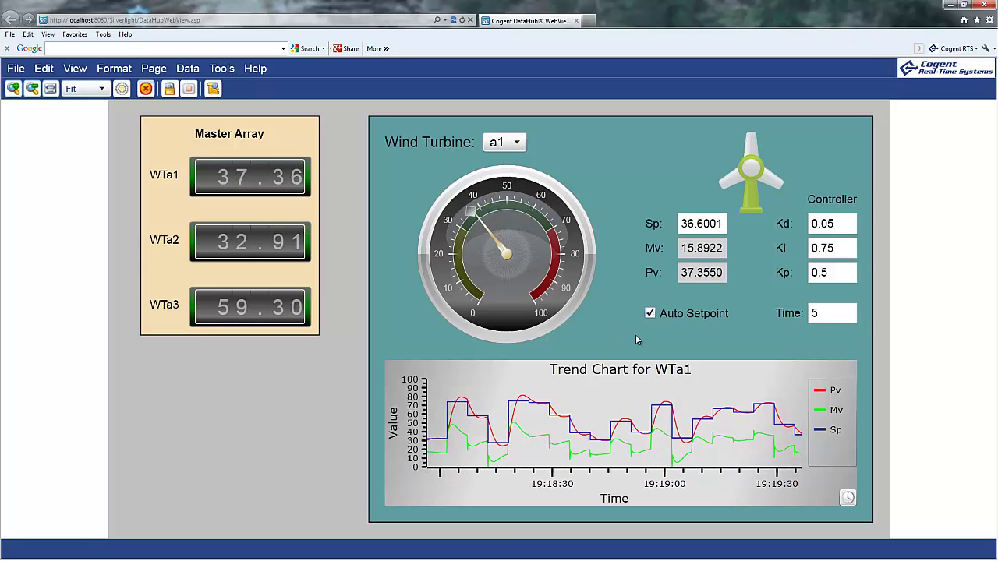
left_click(651, 314)
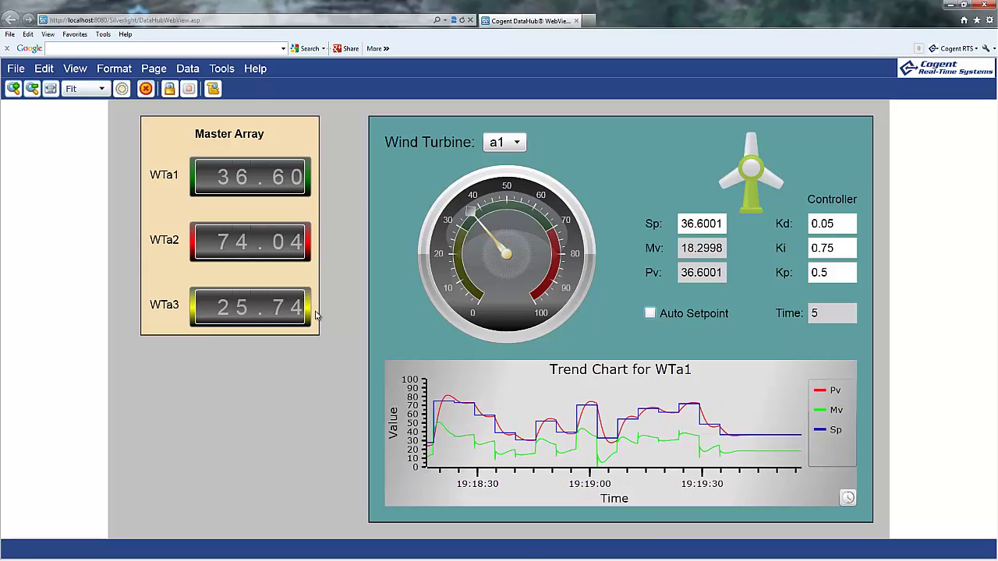
Show wind turbine a2 and a3 in turn to check their gauge, controller values and trend chart
left_click(518, 142)
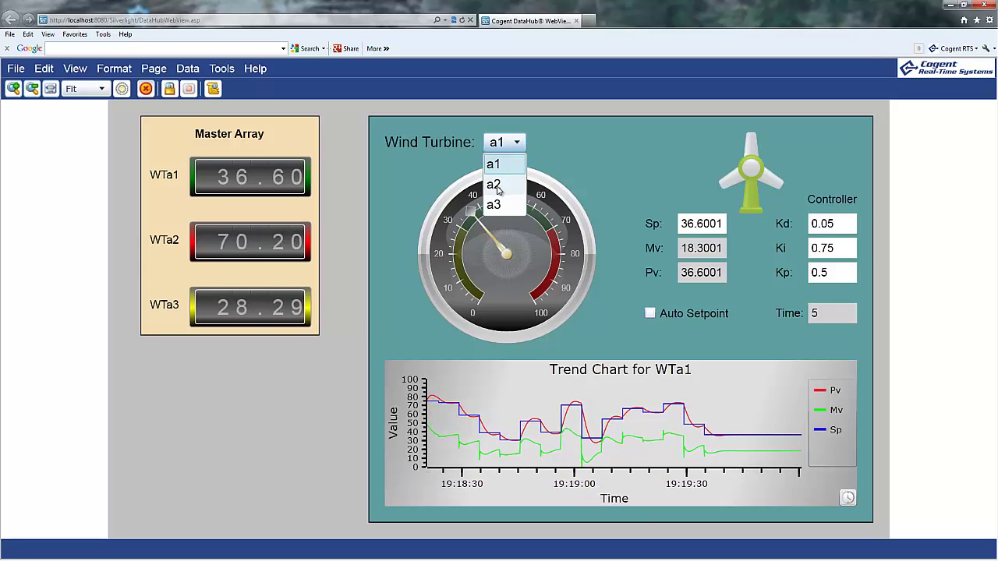
left_click(494, 184)
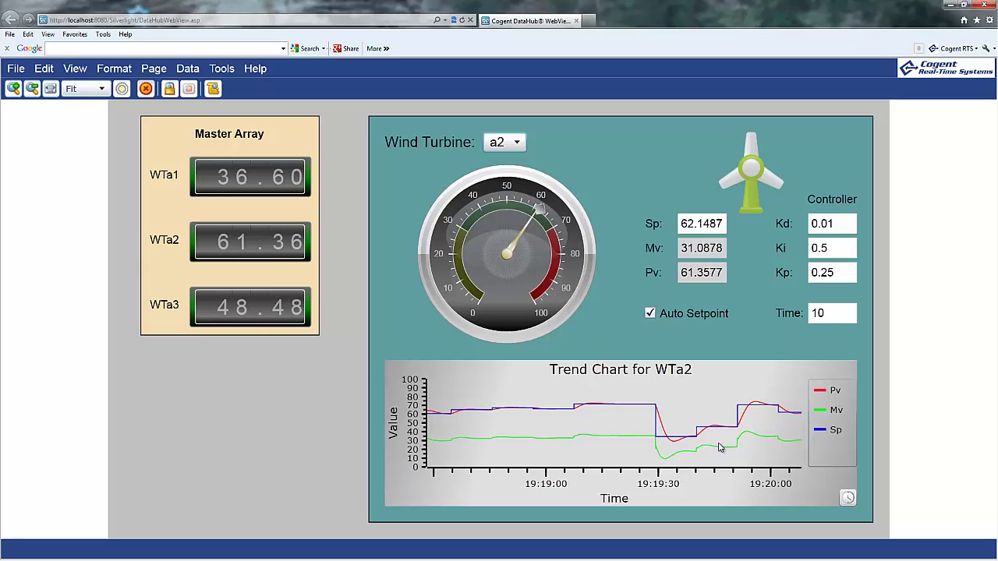
left_click(510, 145)
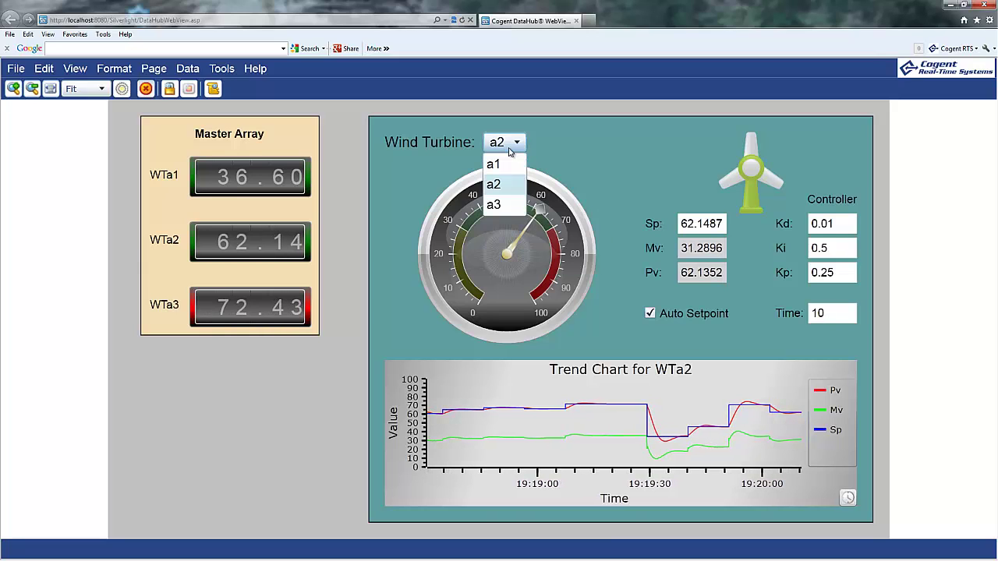
left_click(505, 206)
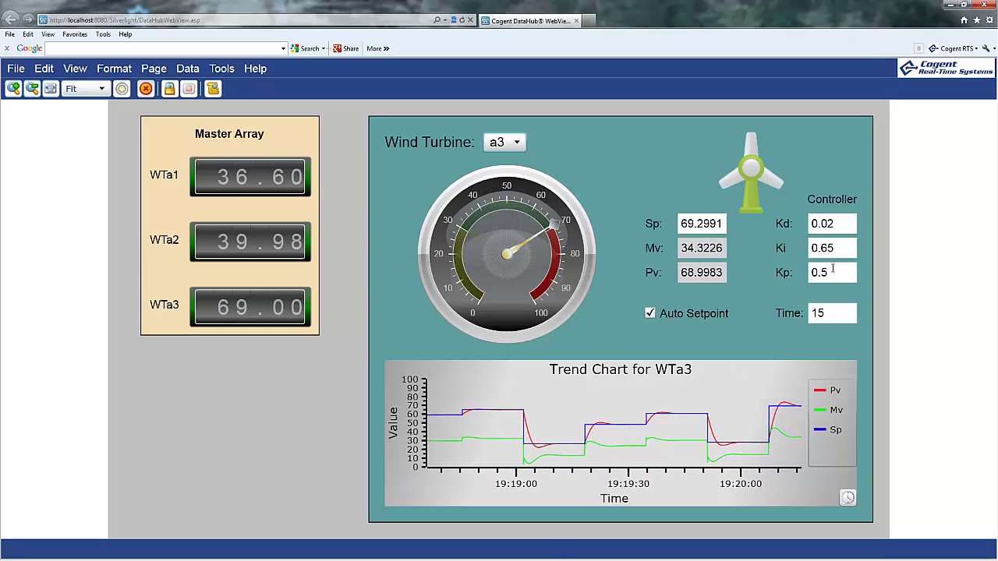
Select wind turbine a1 again and turn its Auto Setpoint back on
left_click(499, 146)
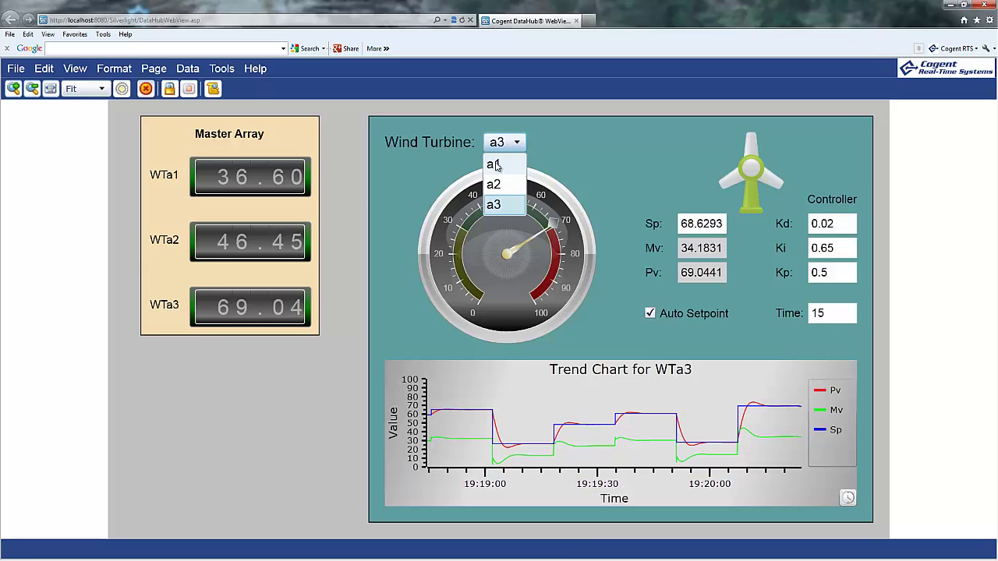
left_click(493, 164)
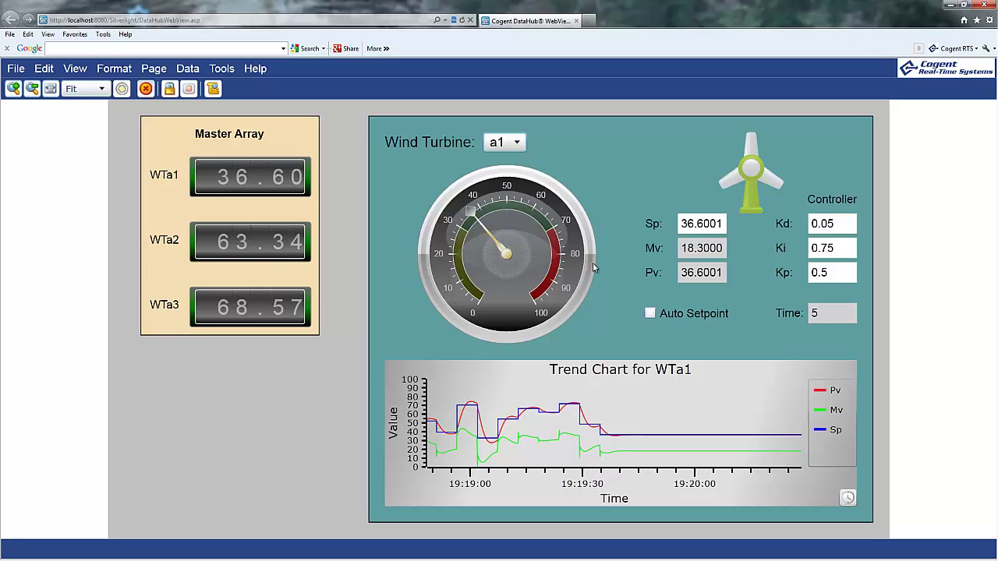
left_click(650, 314)
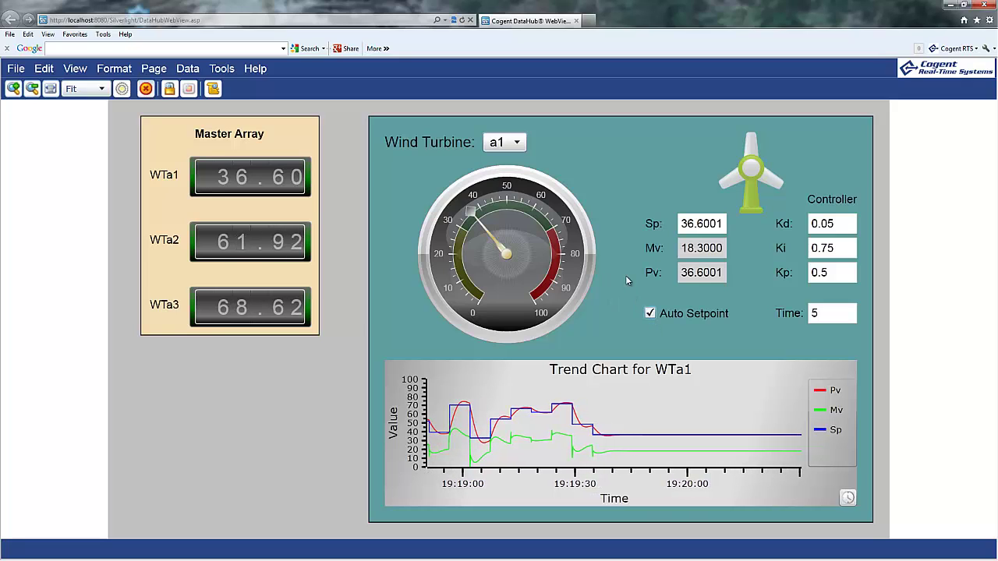
Switch the wind turbine display from a1 to a2
left_click(502, 144)
left_click(505, 185)
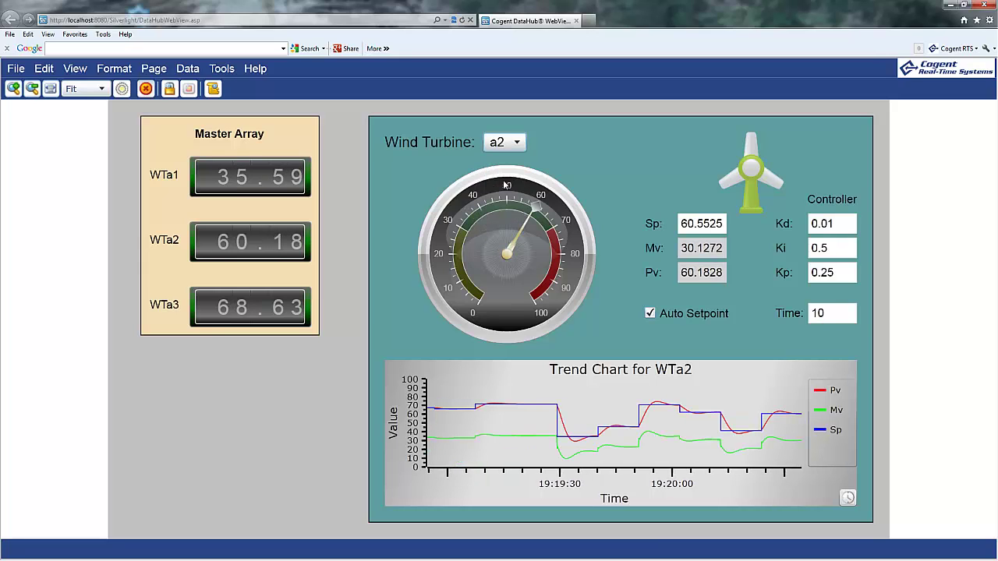